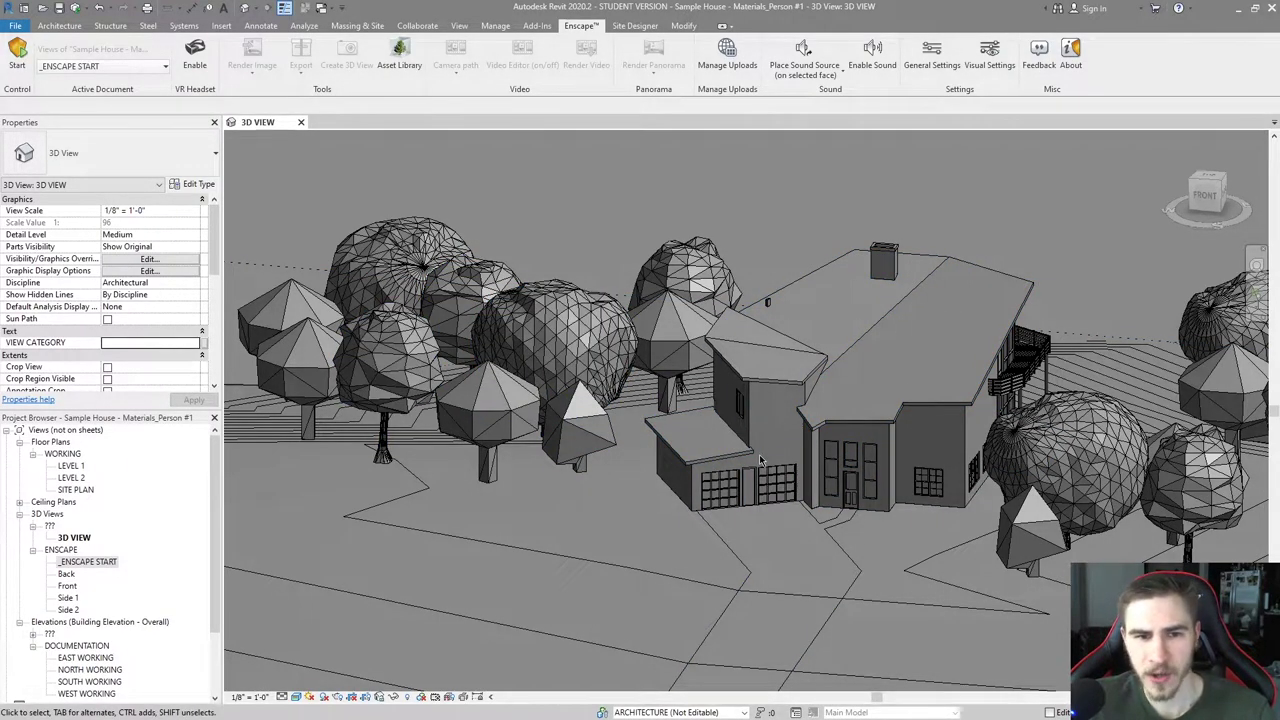
- Check the installed Enscape version in its About information
left_click(1073, 62)
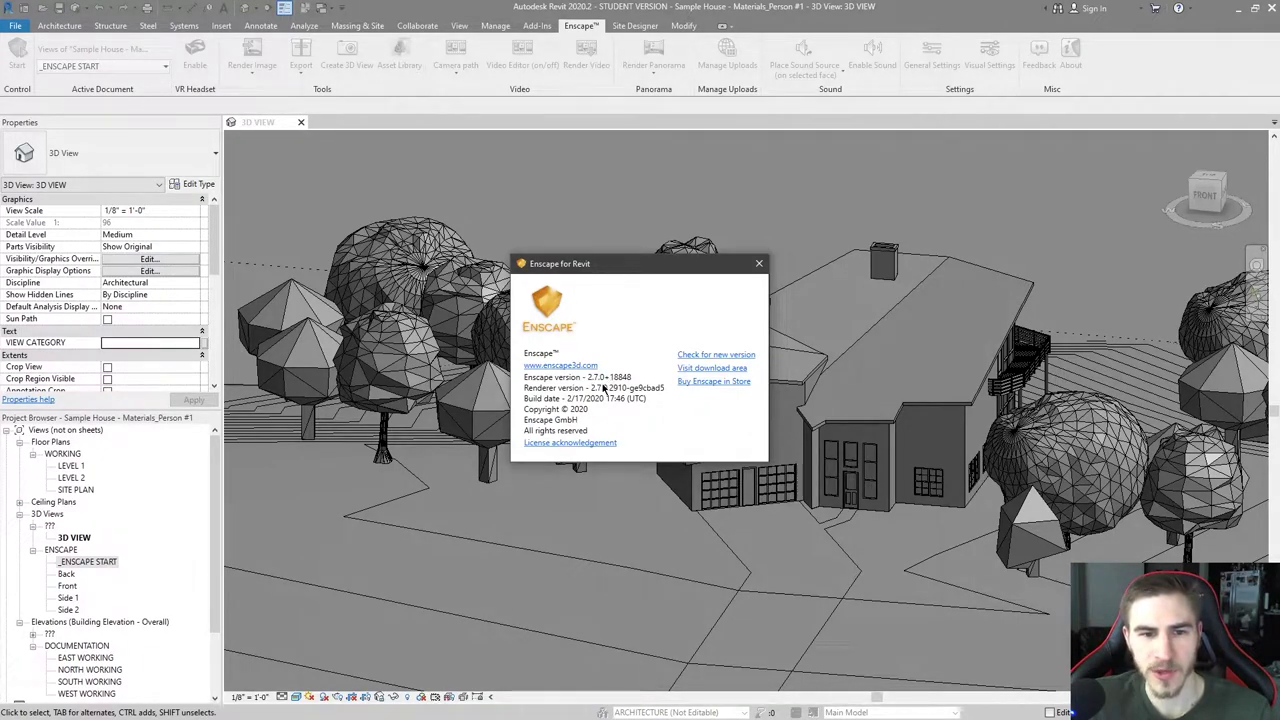
left_click(756, 264)
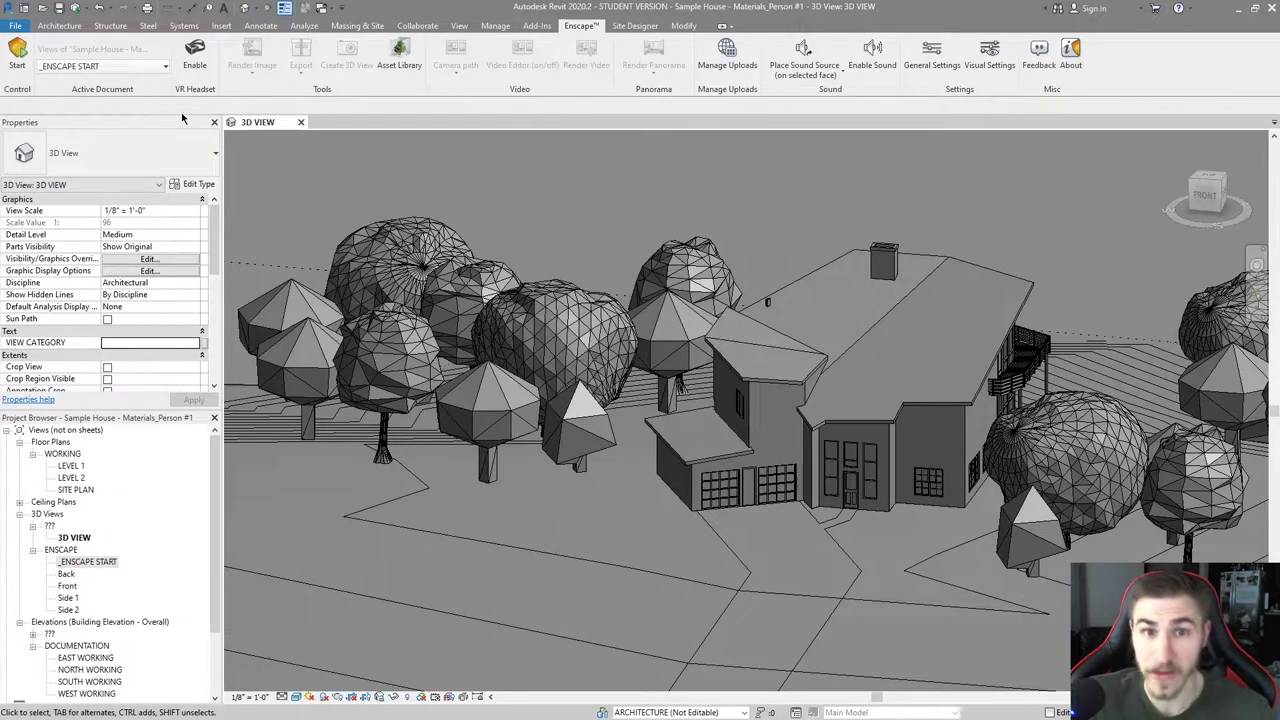
- Start Enscape with the _ENSCAPE START view, maximize its render window and look around the living room
left_click(17, 55)
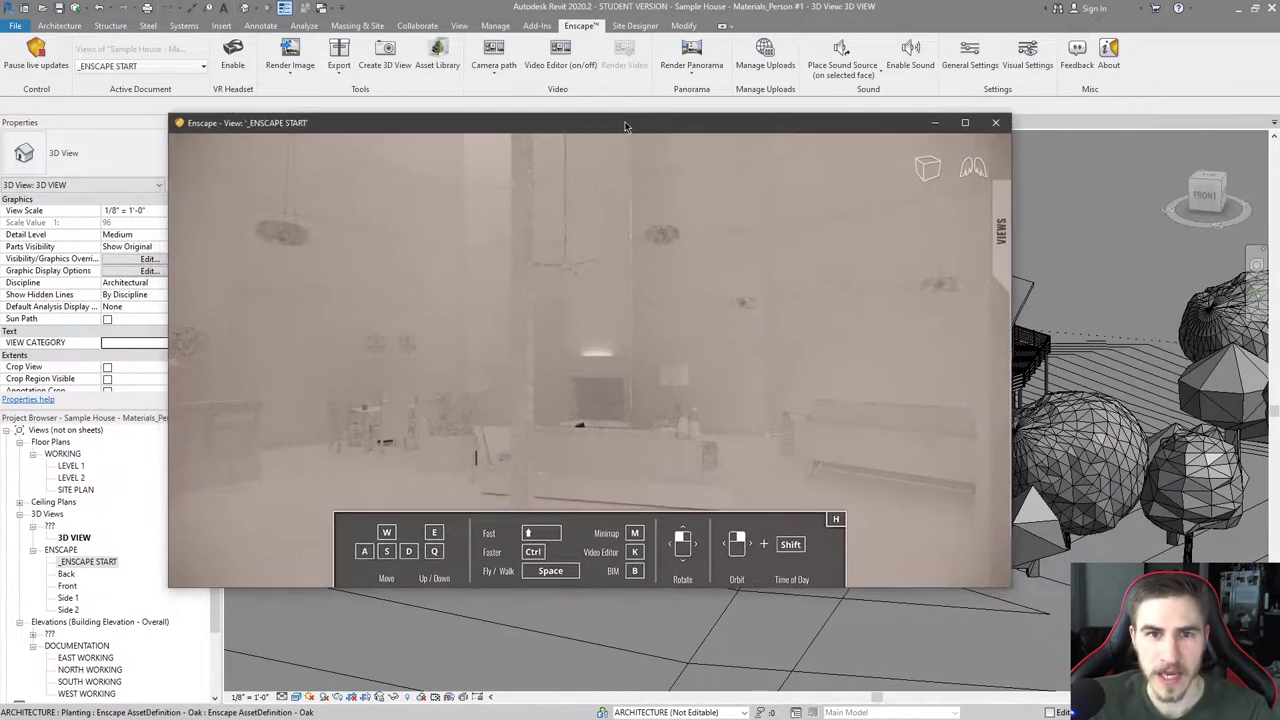
double_click(600, 126)
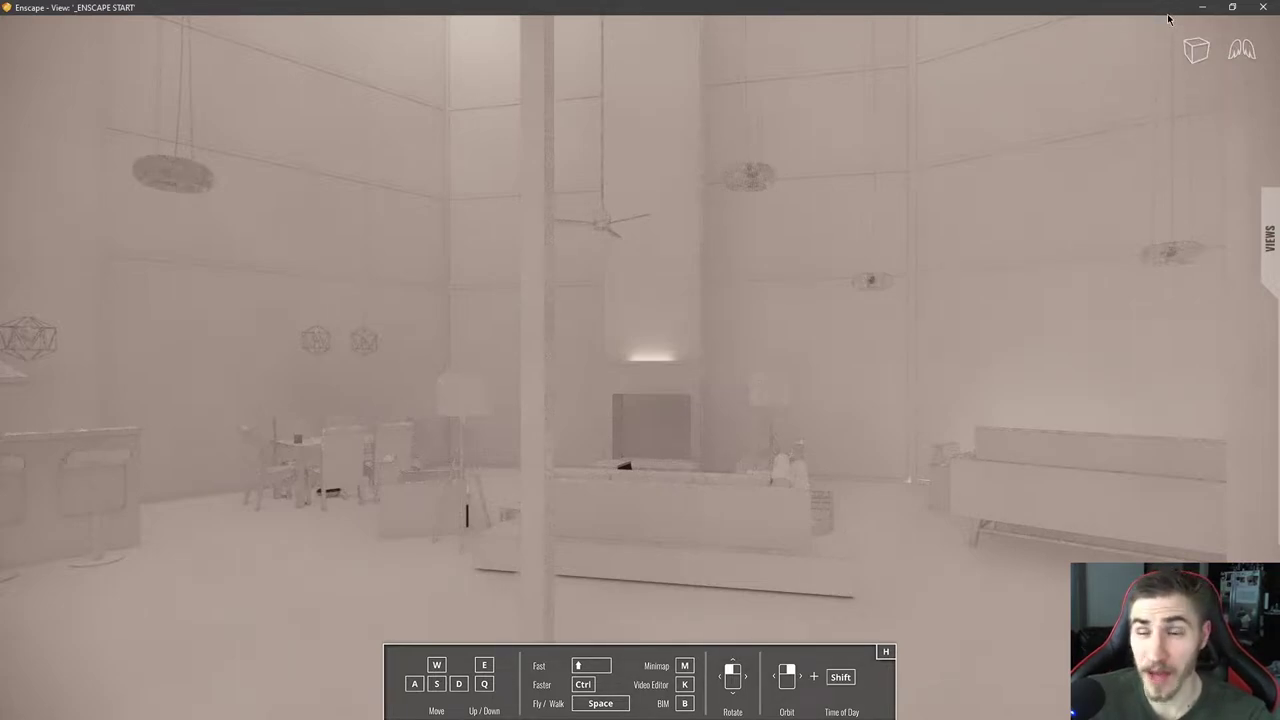
left_click_drag(1168, 22, 1162, 45)
left_click_drag(1030, 132, 1069, 140)
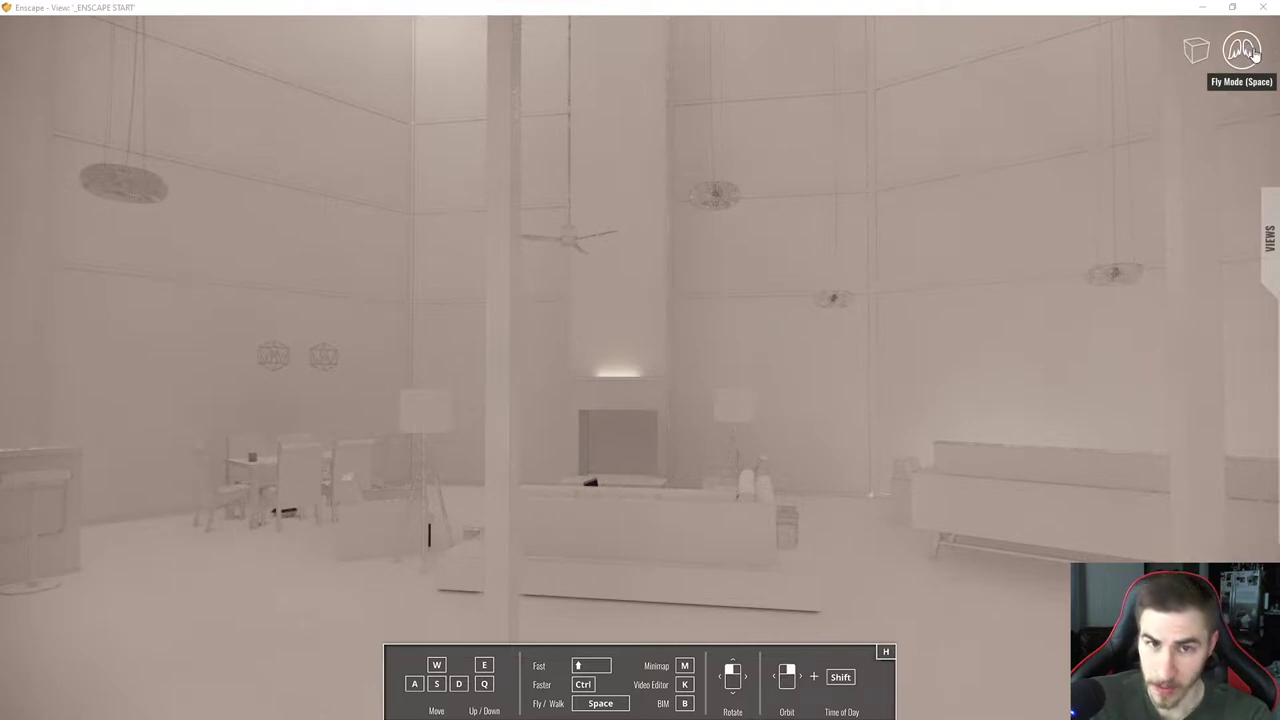
- Toggle the Enscape navigation between fly and walk mode, ending in walk mode
left_click(1250, 54)
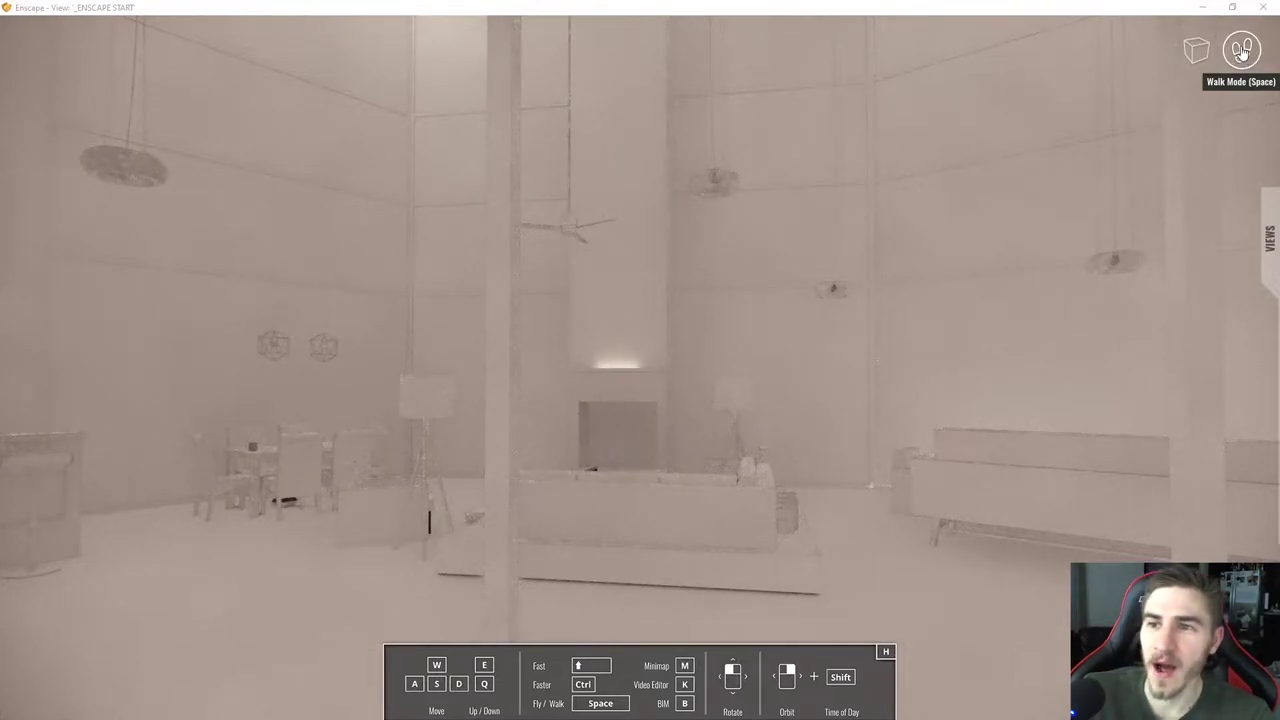
left_click(1241, 60)
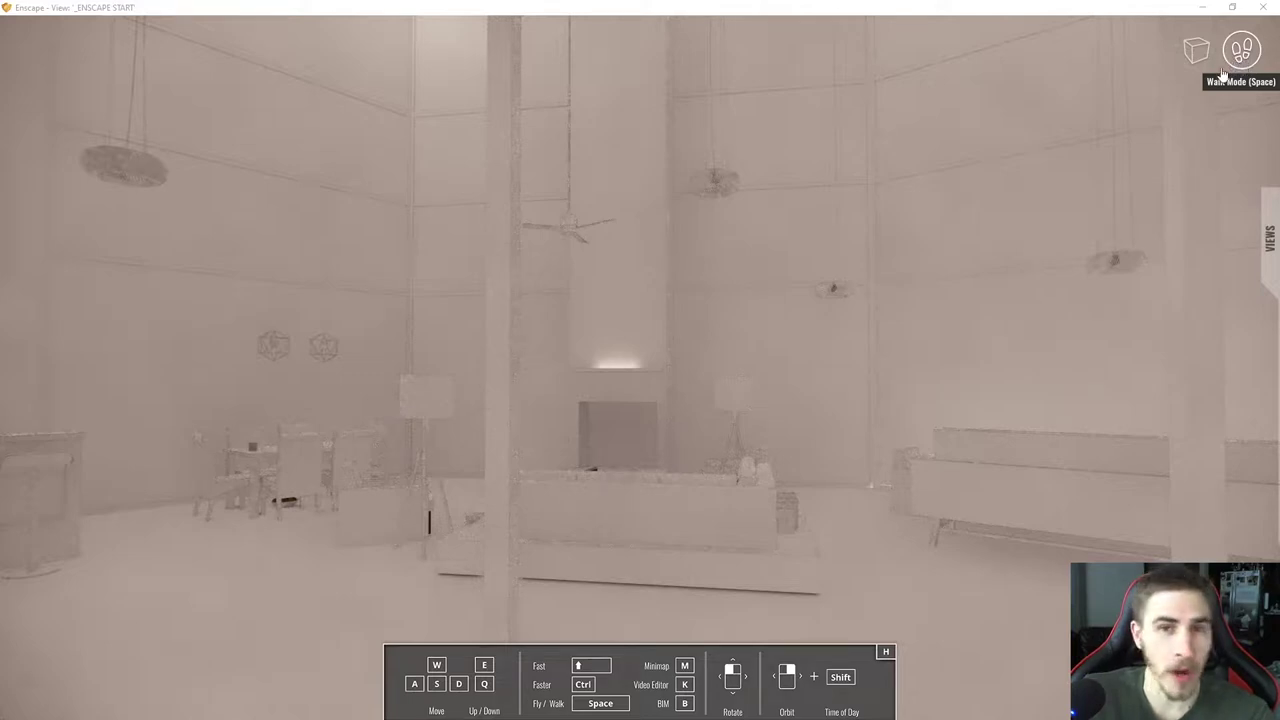
key("space")
key("space")
key("space")
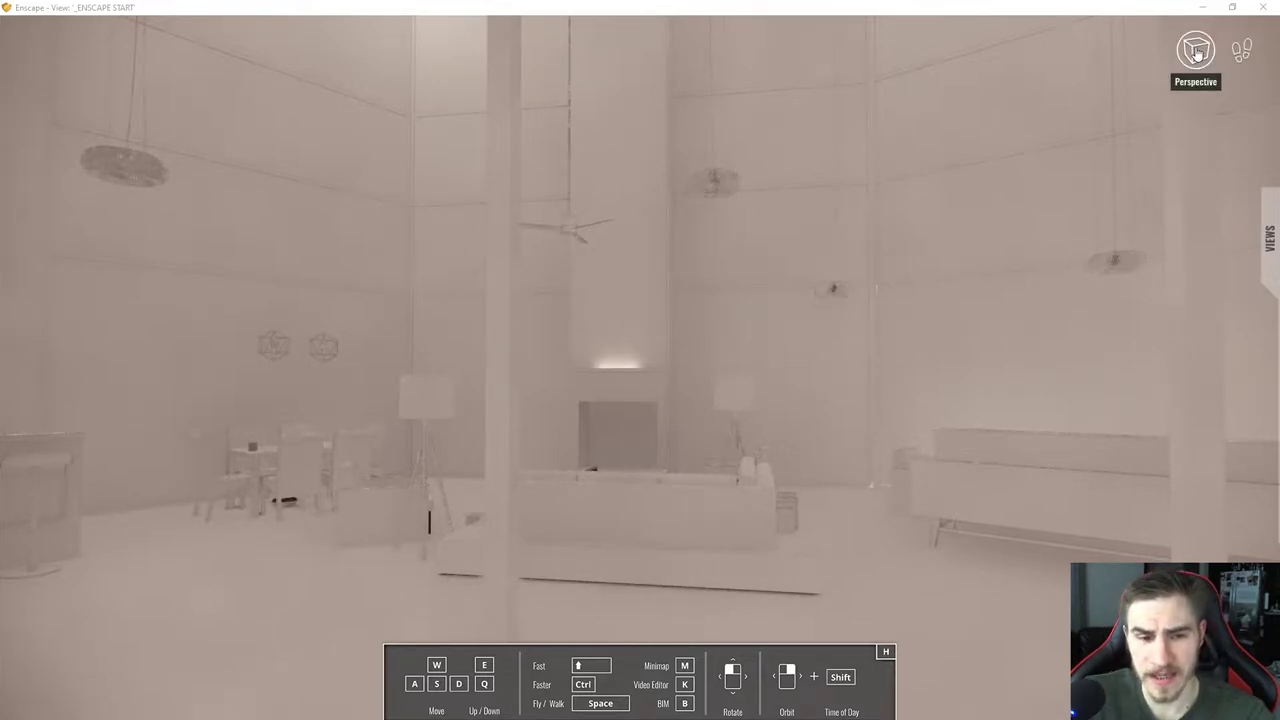
- Set the Enscape camera projection to Two-Point
left_click(1197, 55)
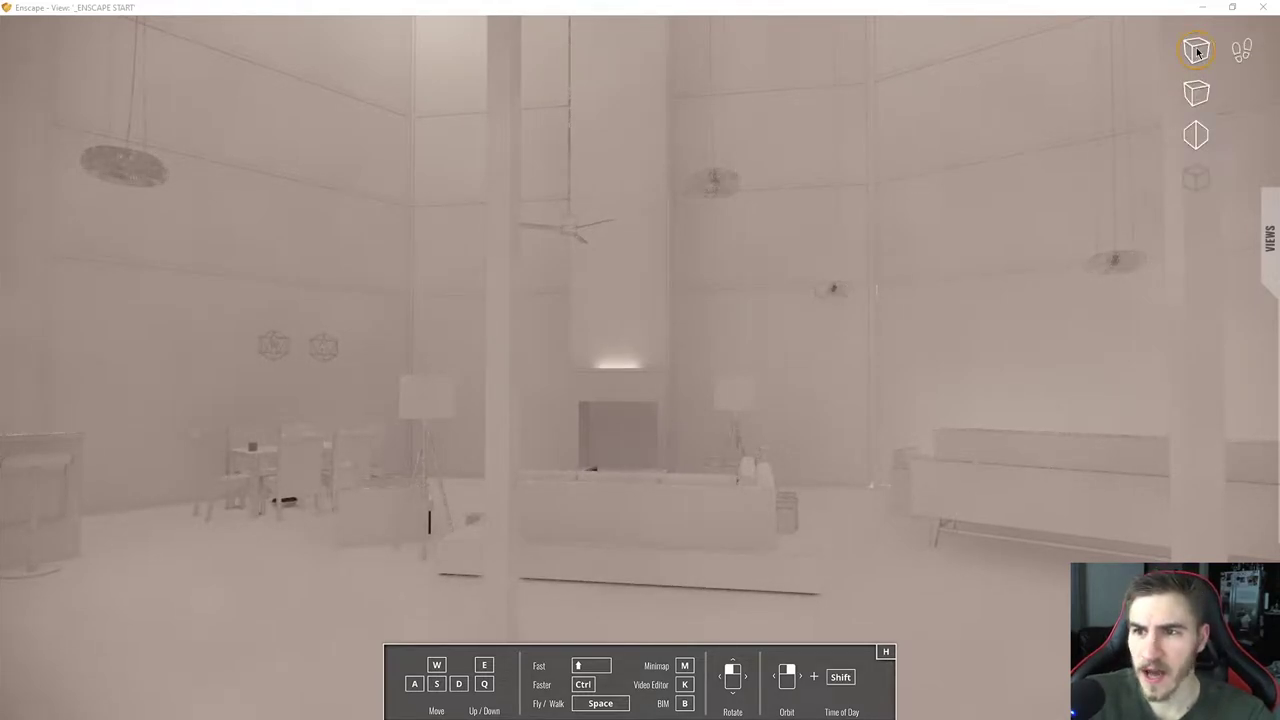
left_click(1193, 136)
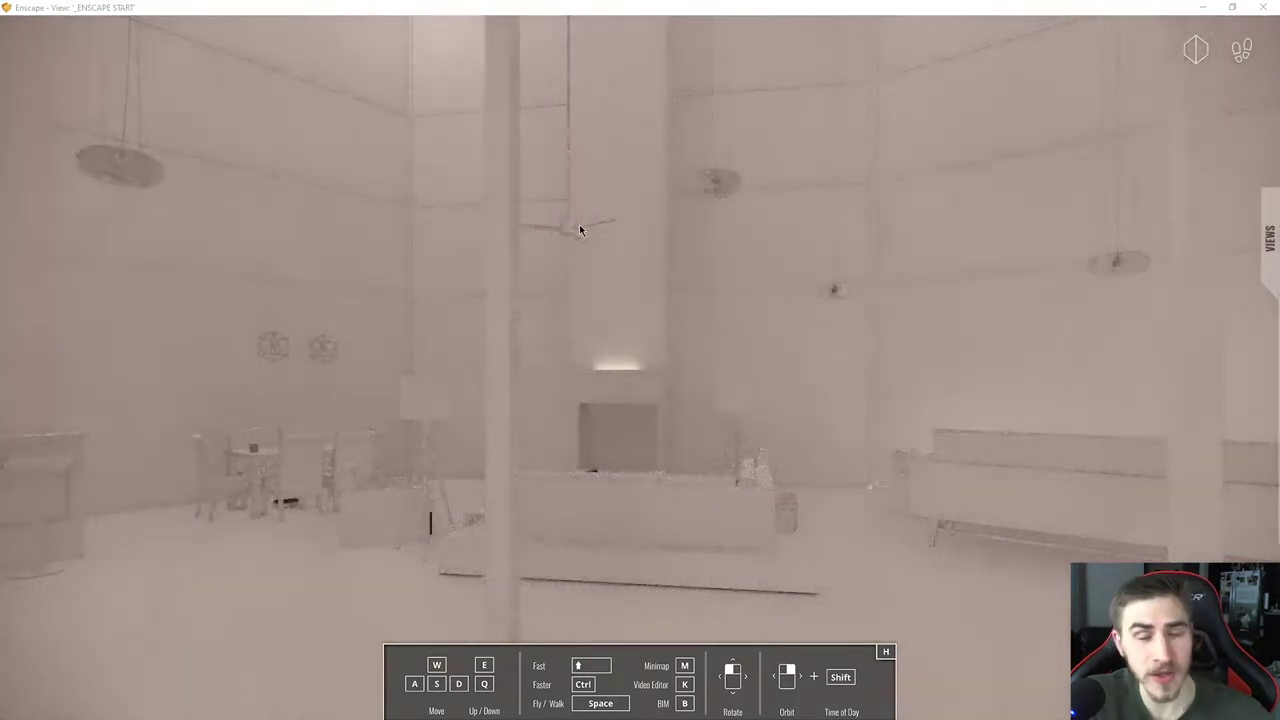
mouse_move(1196, 50)
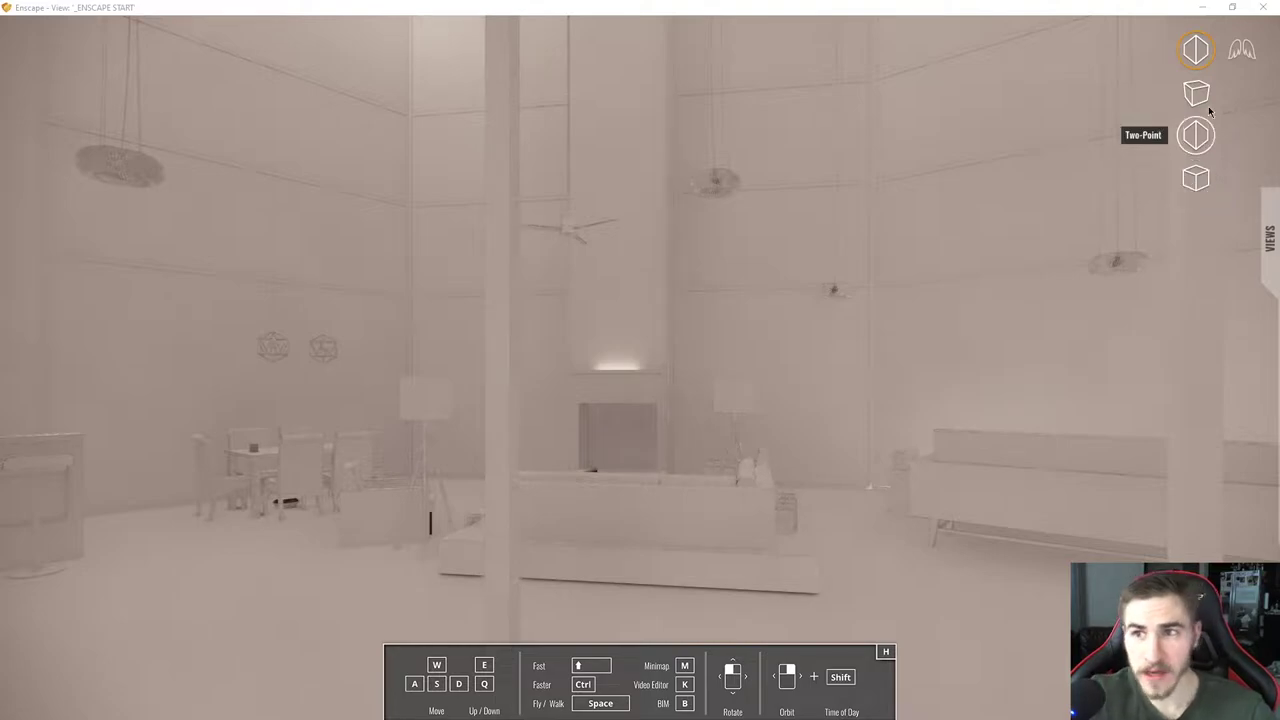
- Switch to Revit, view the 3D model from the top and select the main roof to inspect the rooms beneath
left_click(1204, 9)
middle_click_drag(863, 396, 797, 285, "shift")
left_click(799, 312)
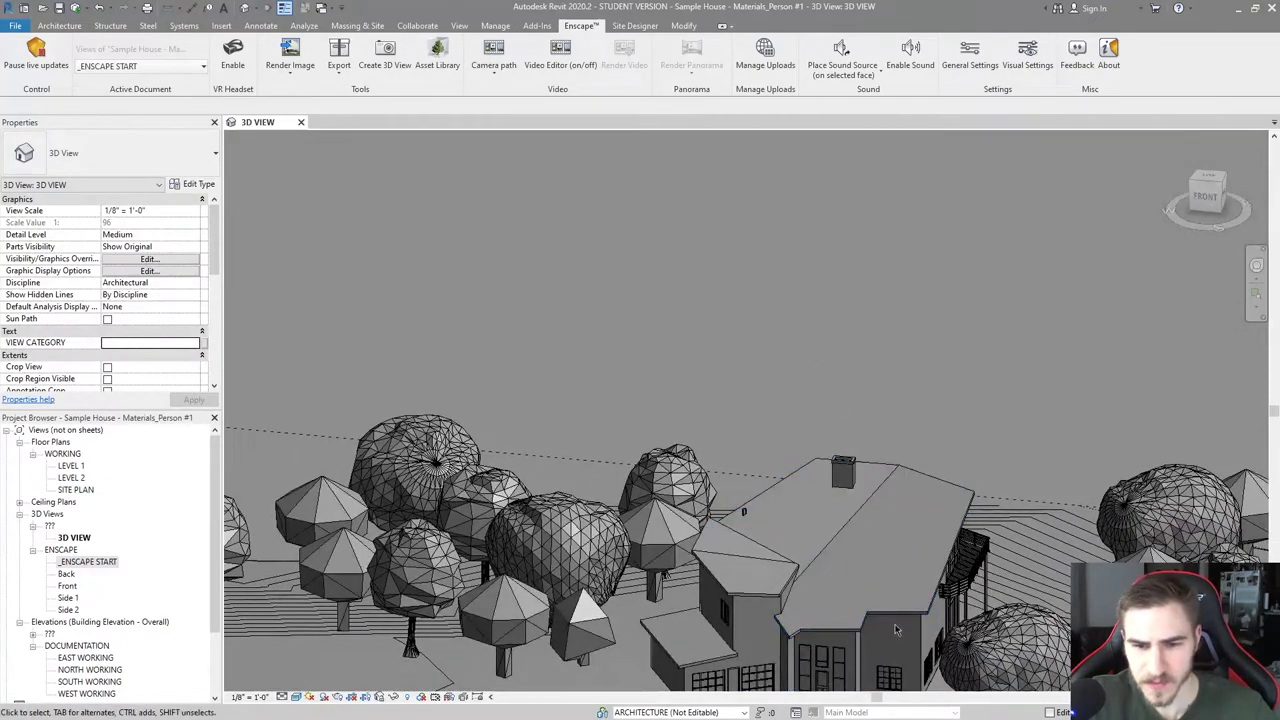
left_click(1210, 178)
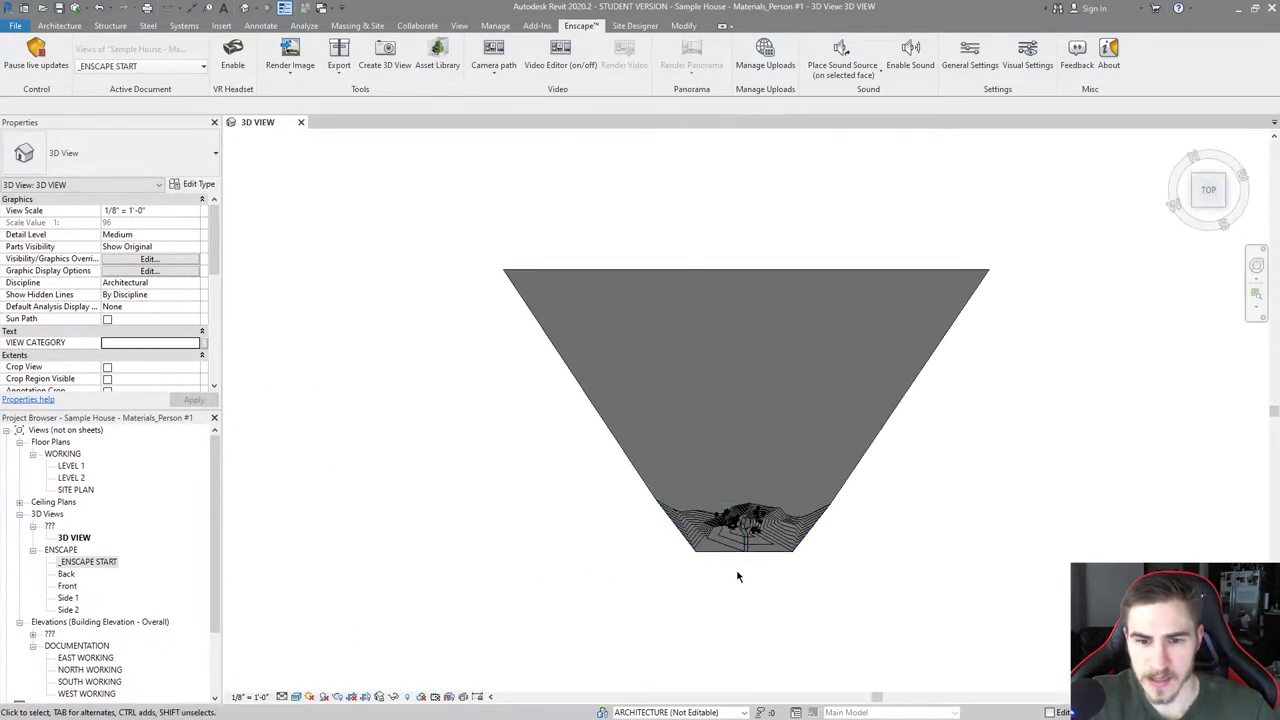
scroll(740, 571, "up", 10)
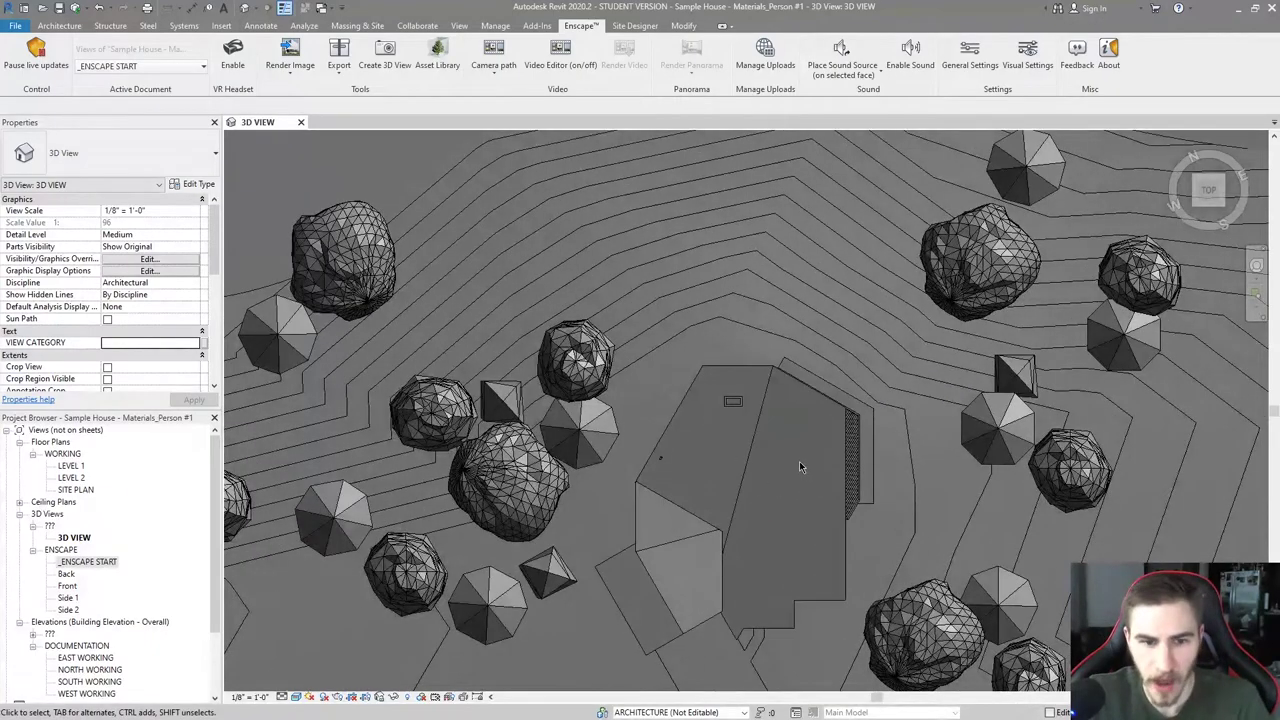
middle_click_drag(799, 455, 737, 405)
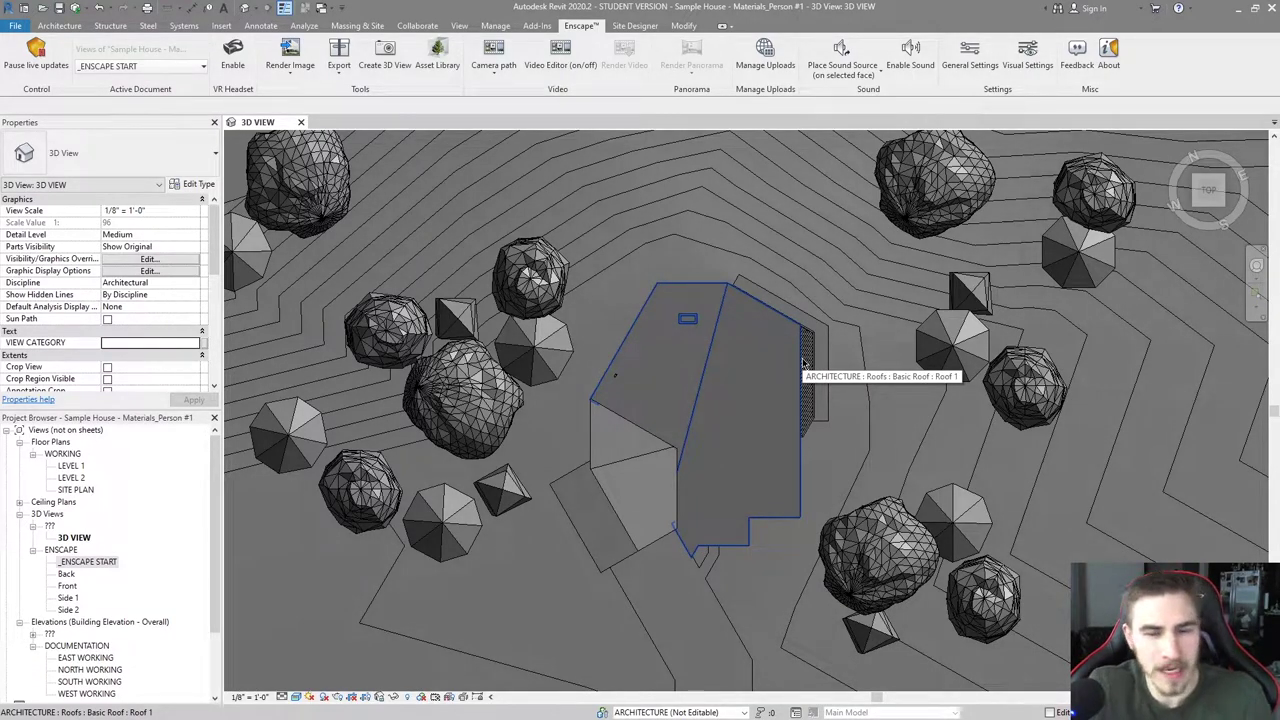
left_click(799, 515)
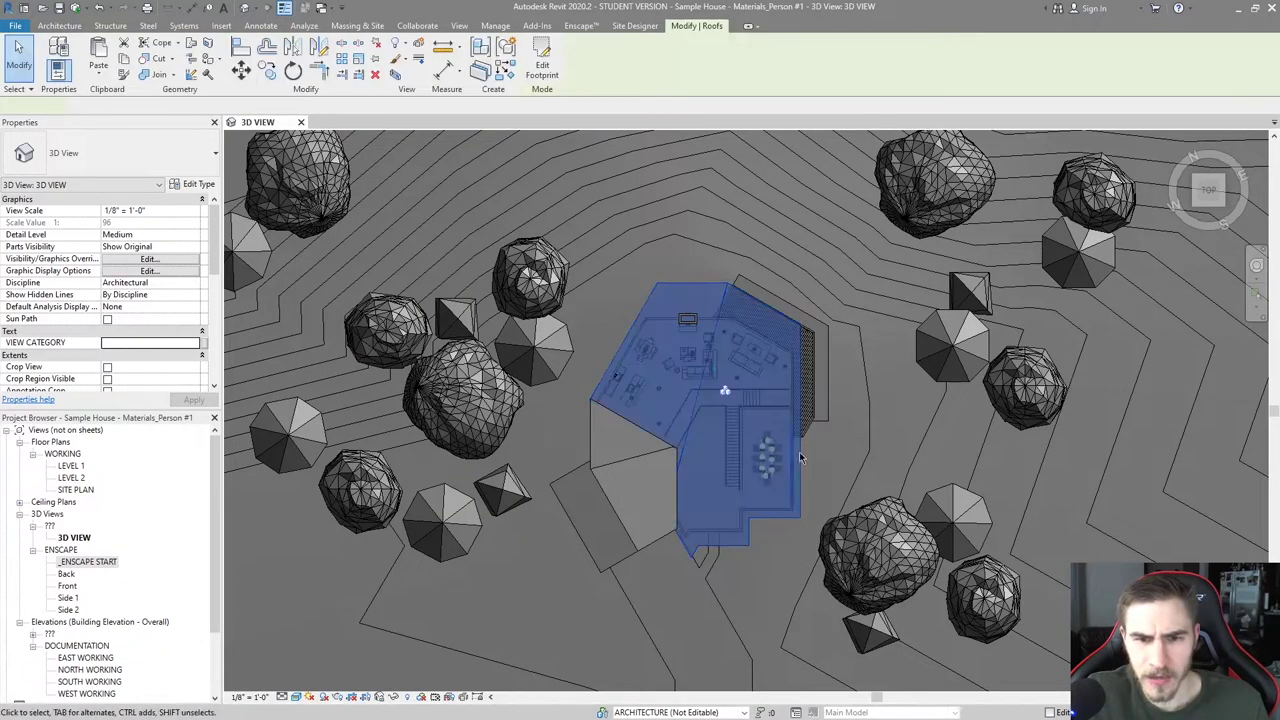
scroll(750, 425, "up", 4)
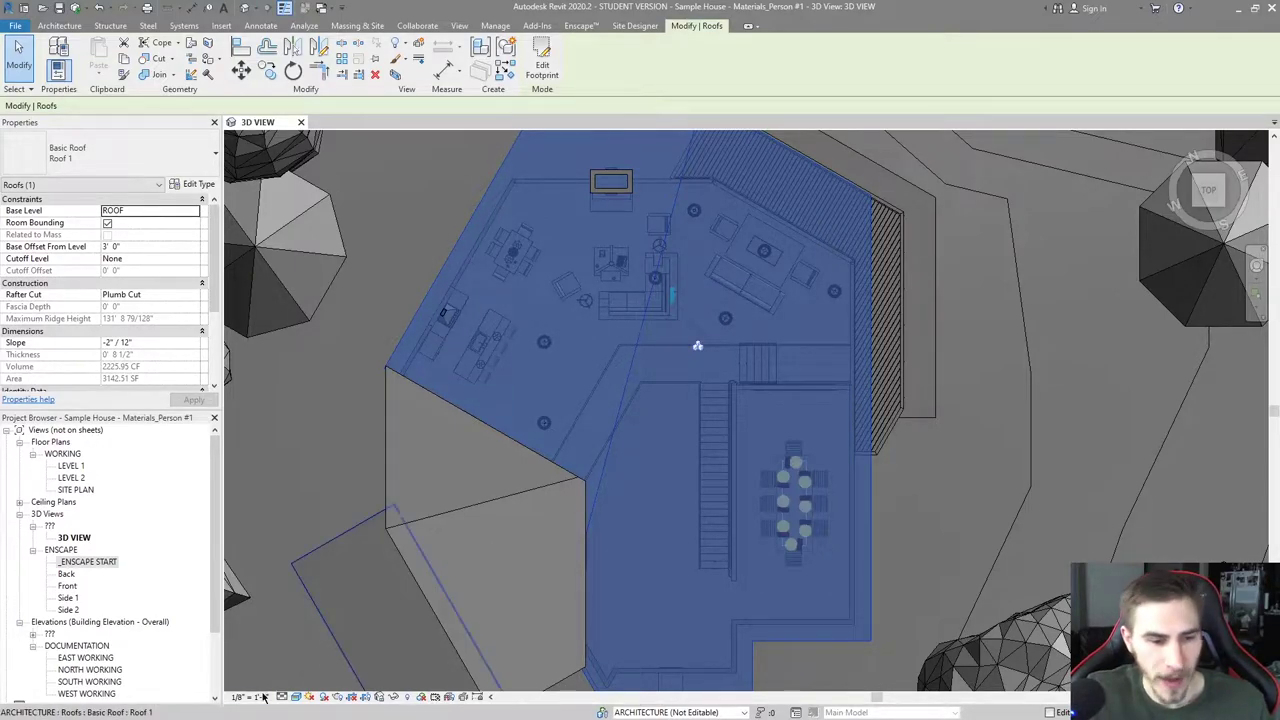
- Switch back to Enscape and set the camera projection to Orthographic
key("alt+Tab")
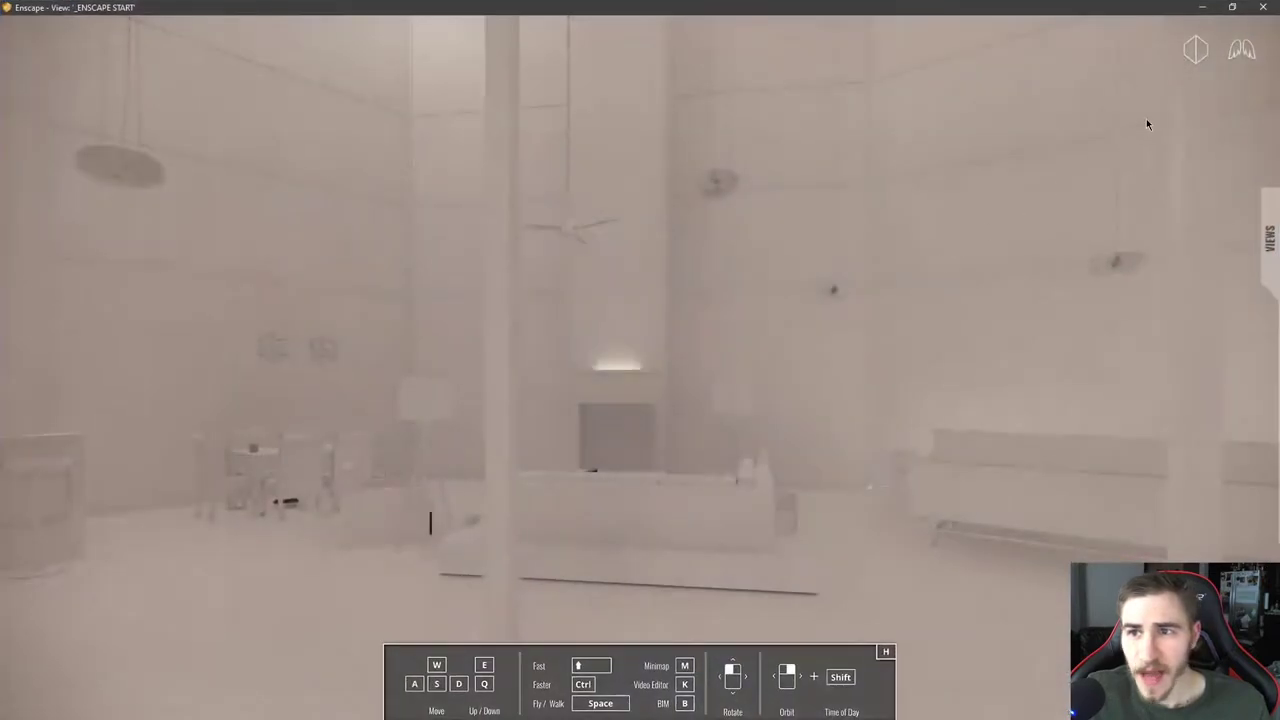
left_click(1196, 50)
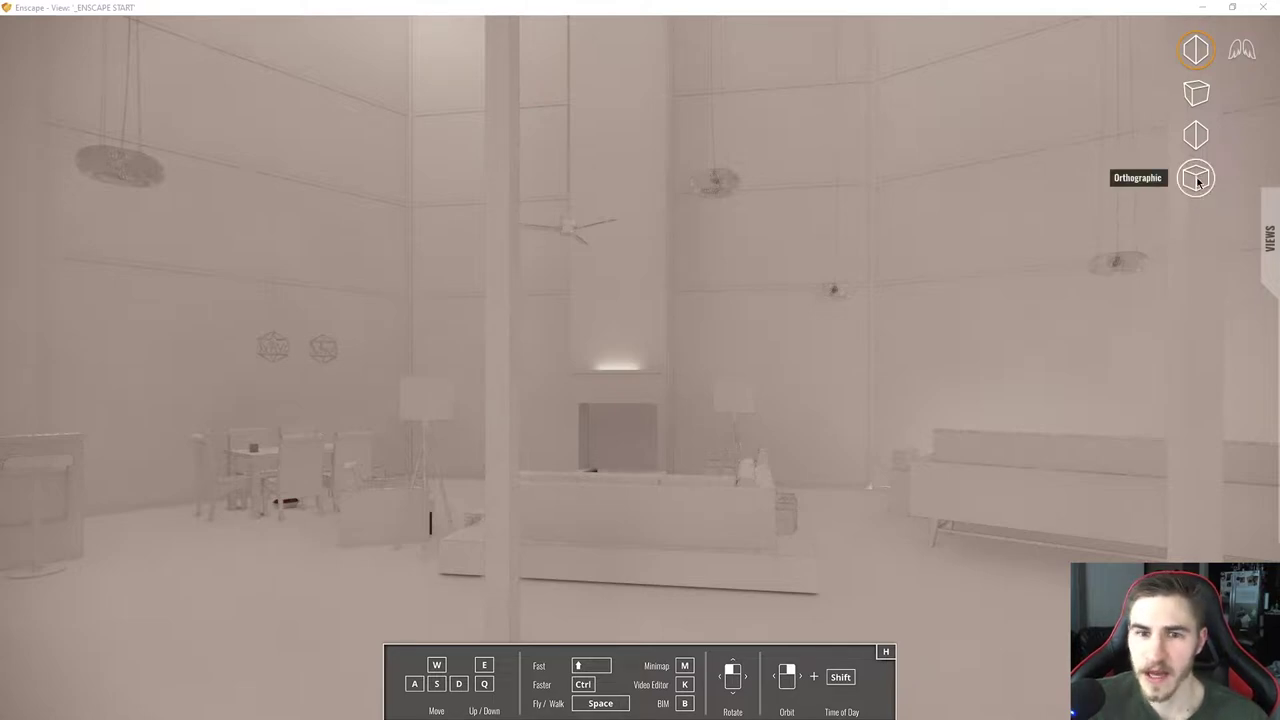
left_click(1196, 178)
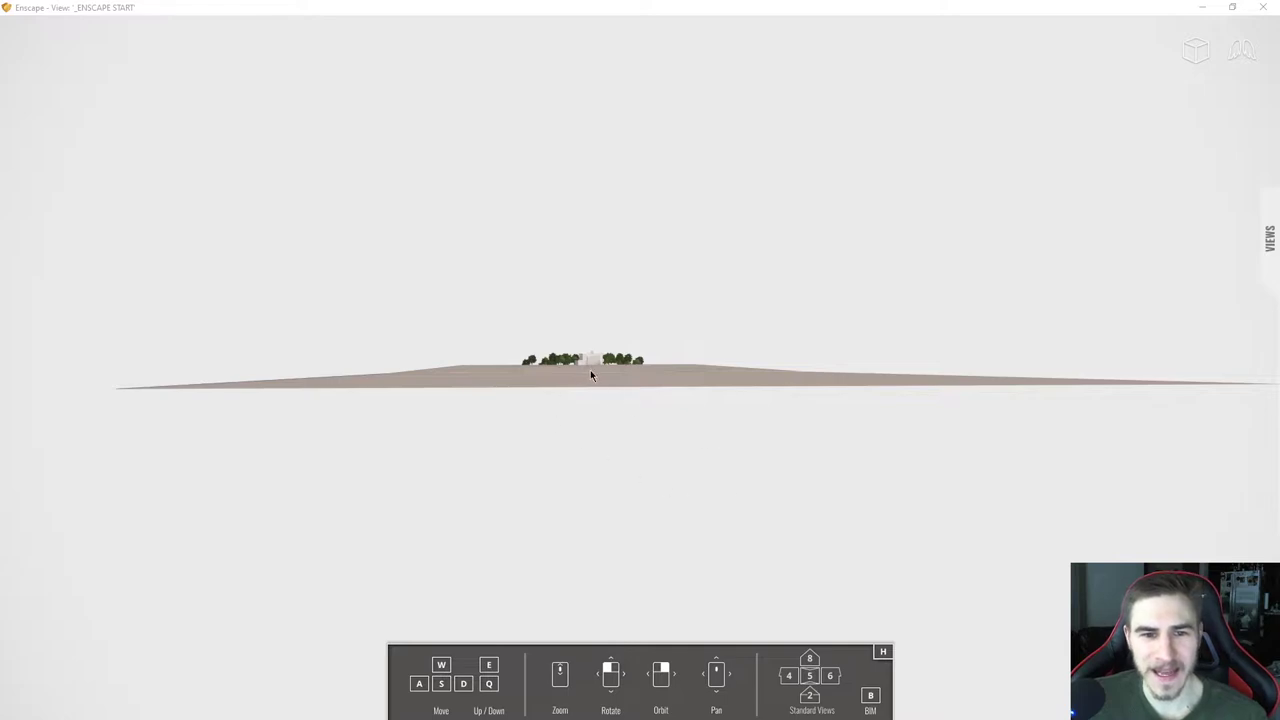
- Examine the house and its surrounding trees up close from an elevated angle in the orthographic view
scroll(594, 371, "up", 2)
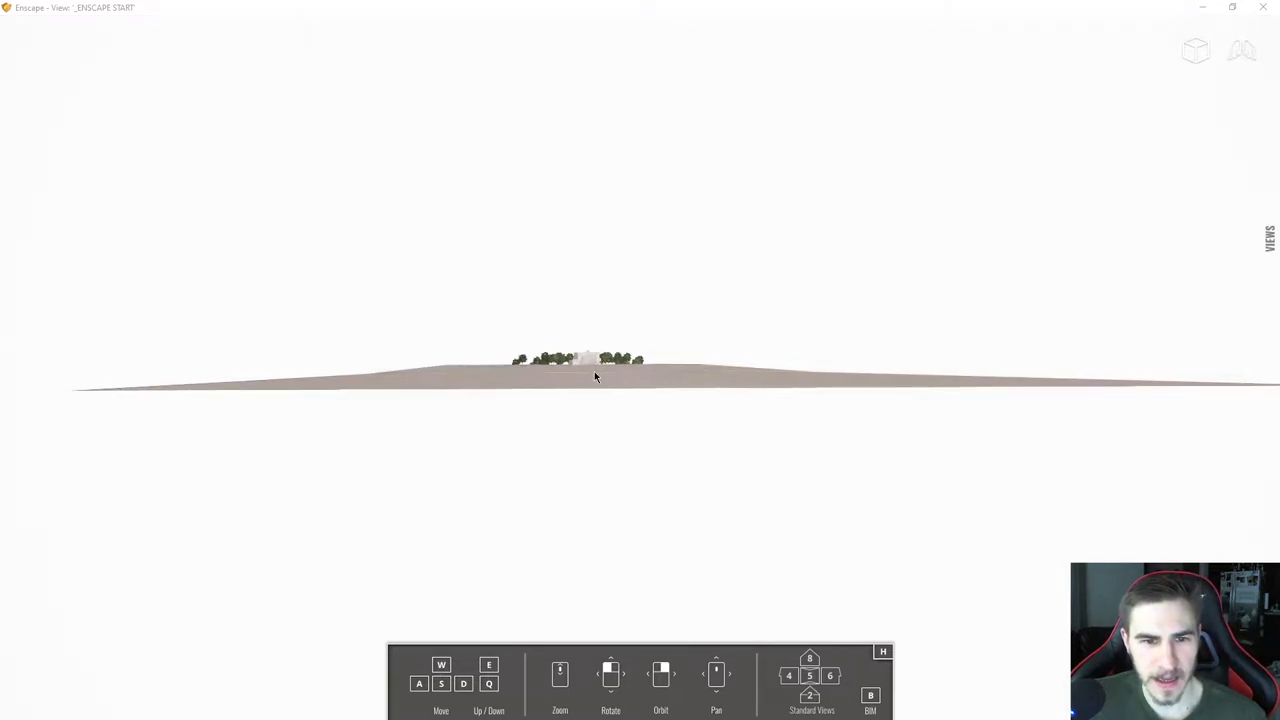
scroll(544, 359, "up", 6)
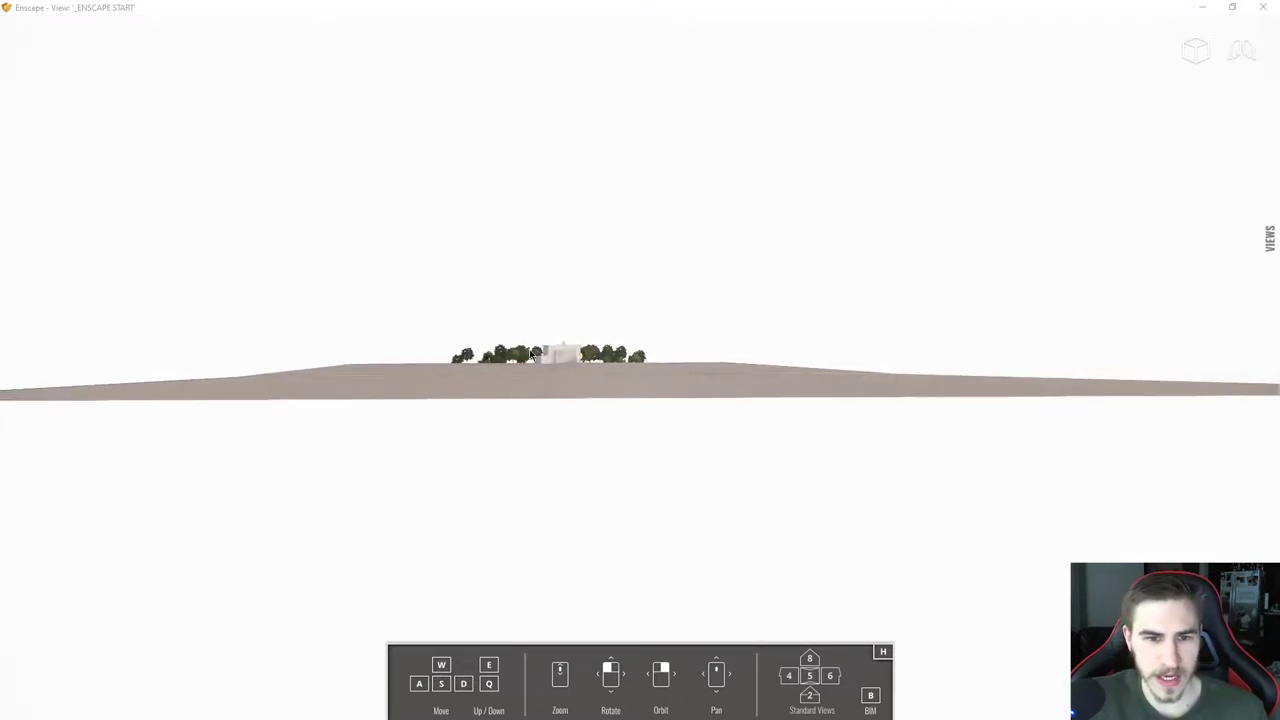
scroll(530, 343, "up", 5)
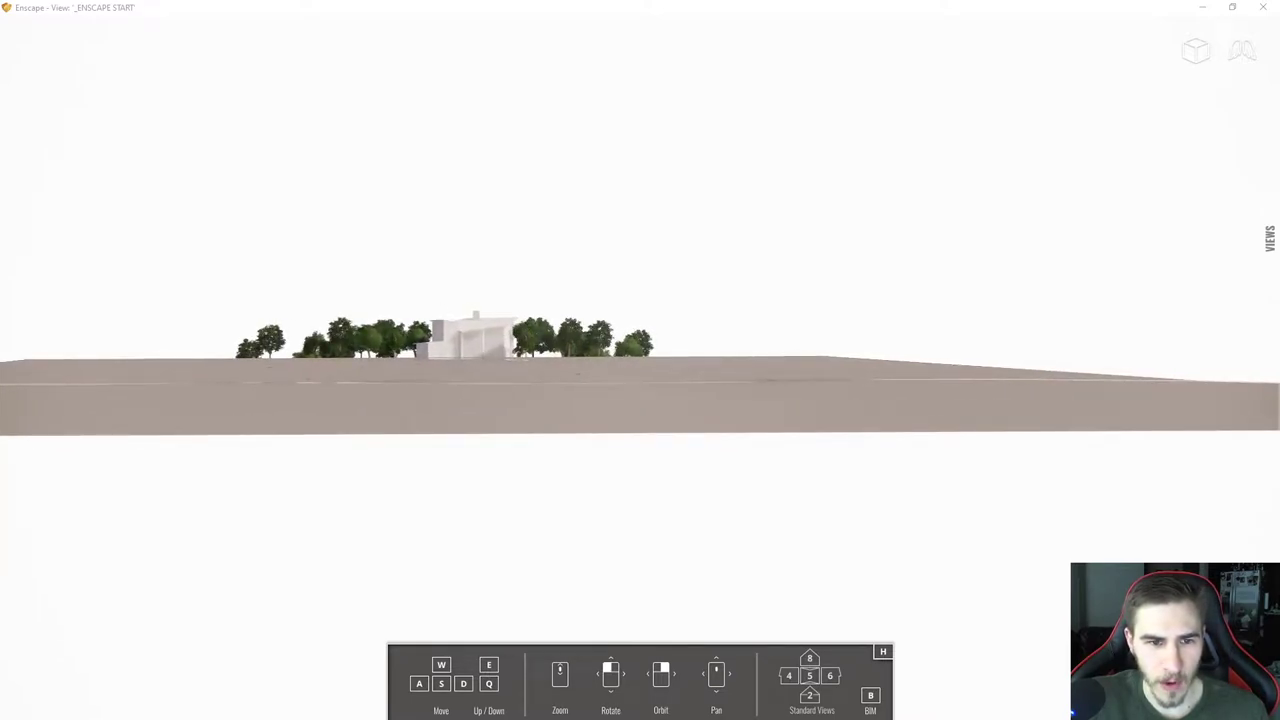
scroll(470, 355, "up", 5)
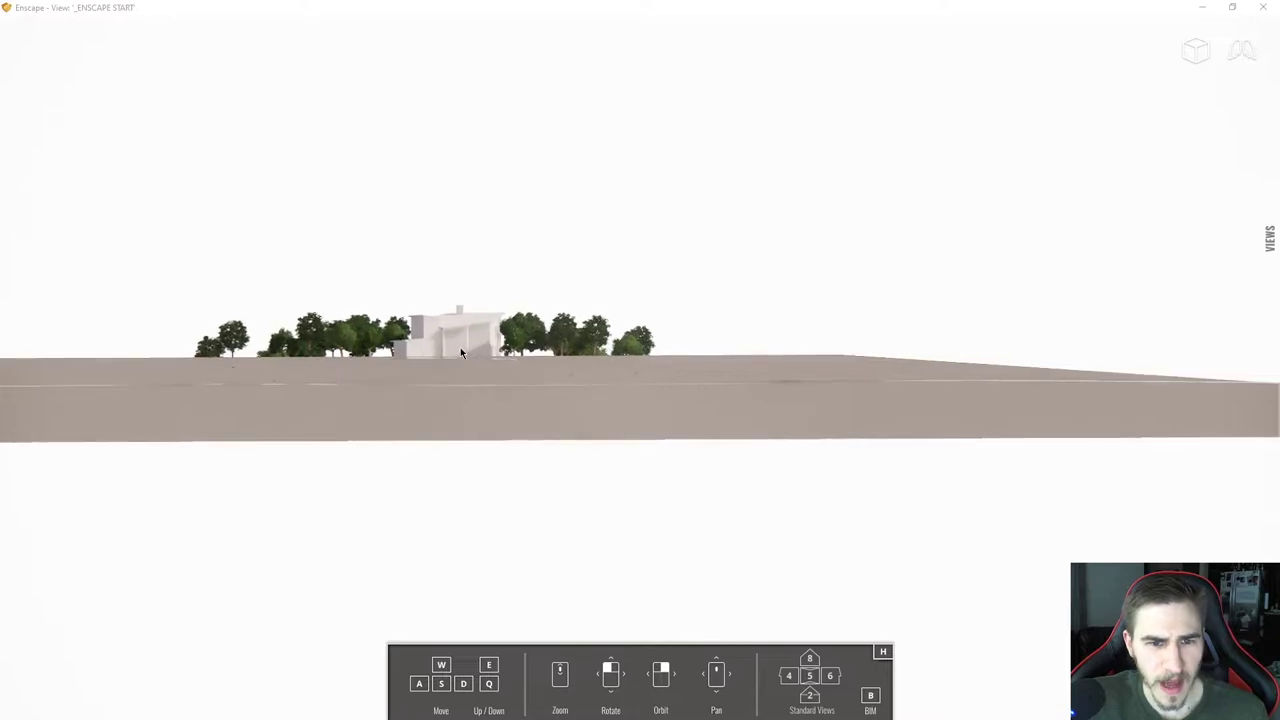
right_click_drag(354, 347, 767, 170)
scroll(918, 354, "up", 1)
scroll(903, 373, "up", 3)
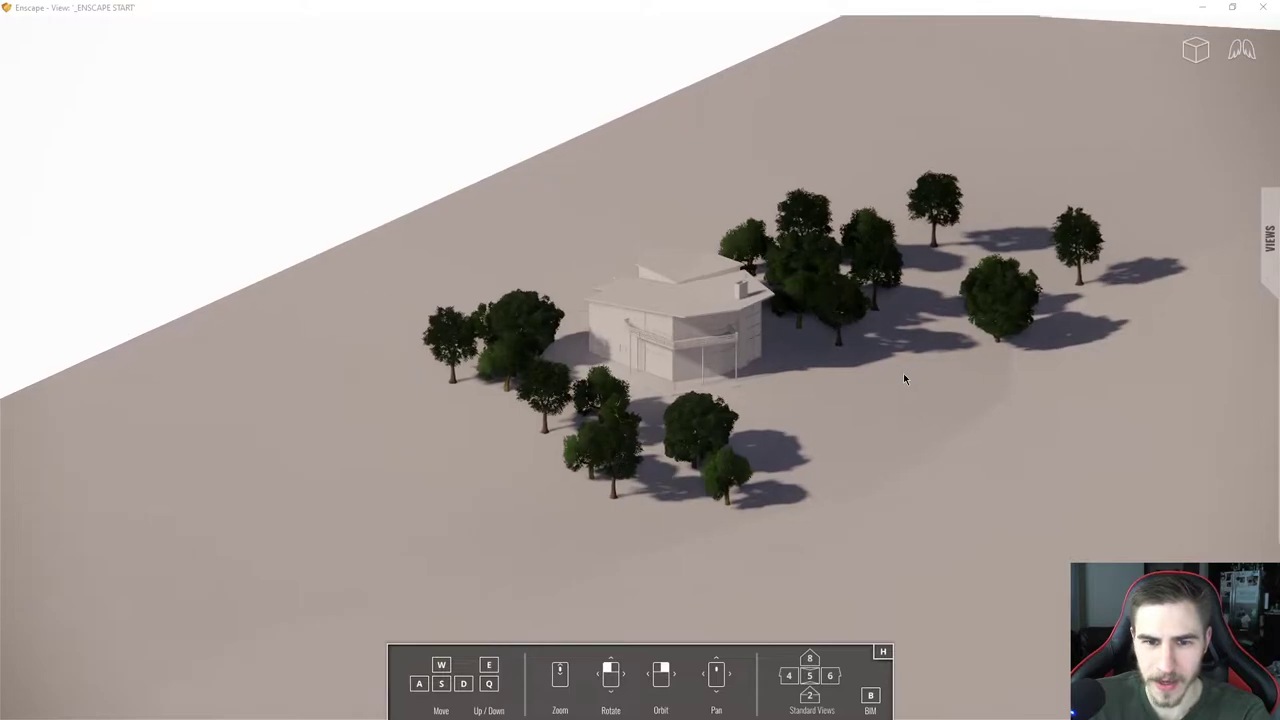
scroll(907, 375, "up", 1)
middle_click_drag(907, 375, 890, 376)
right_click_drag(890, 376, 600, 358)
scroll(445, 368, "up", 3)
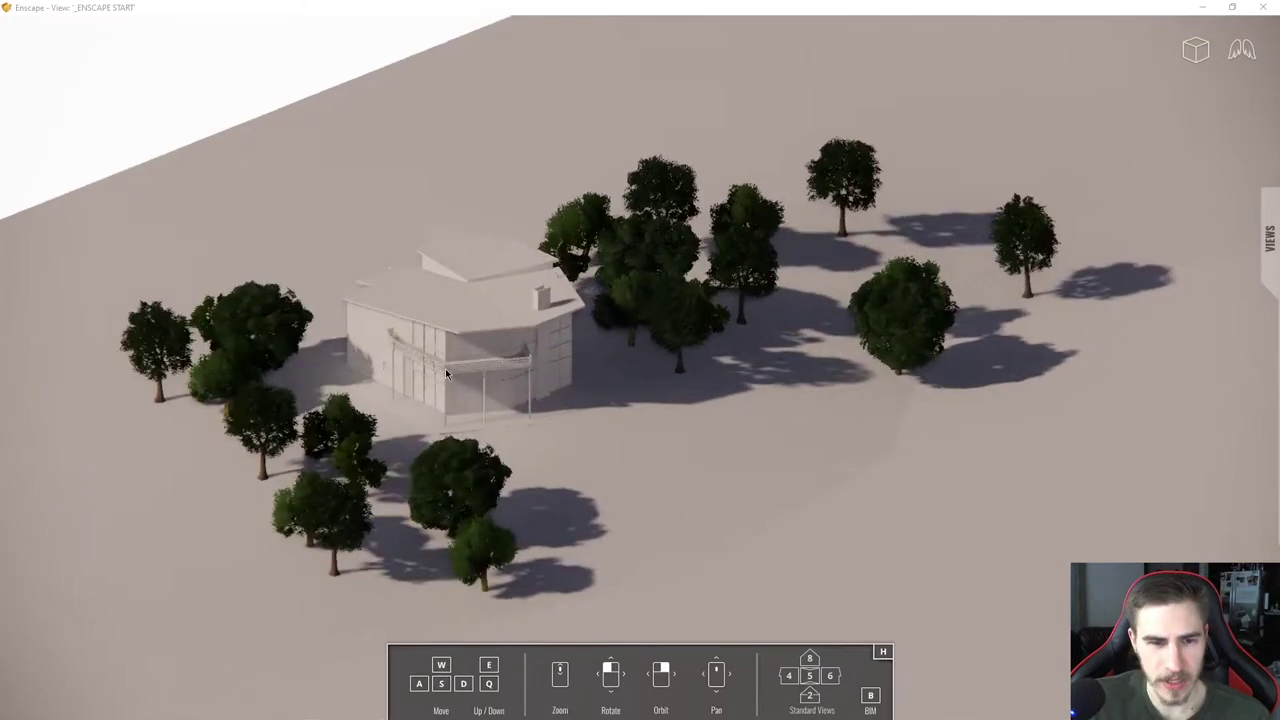
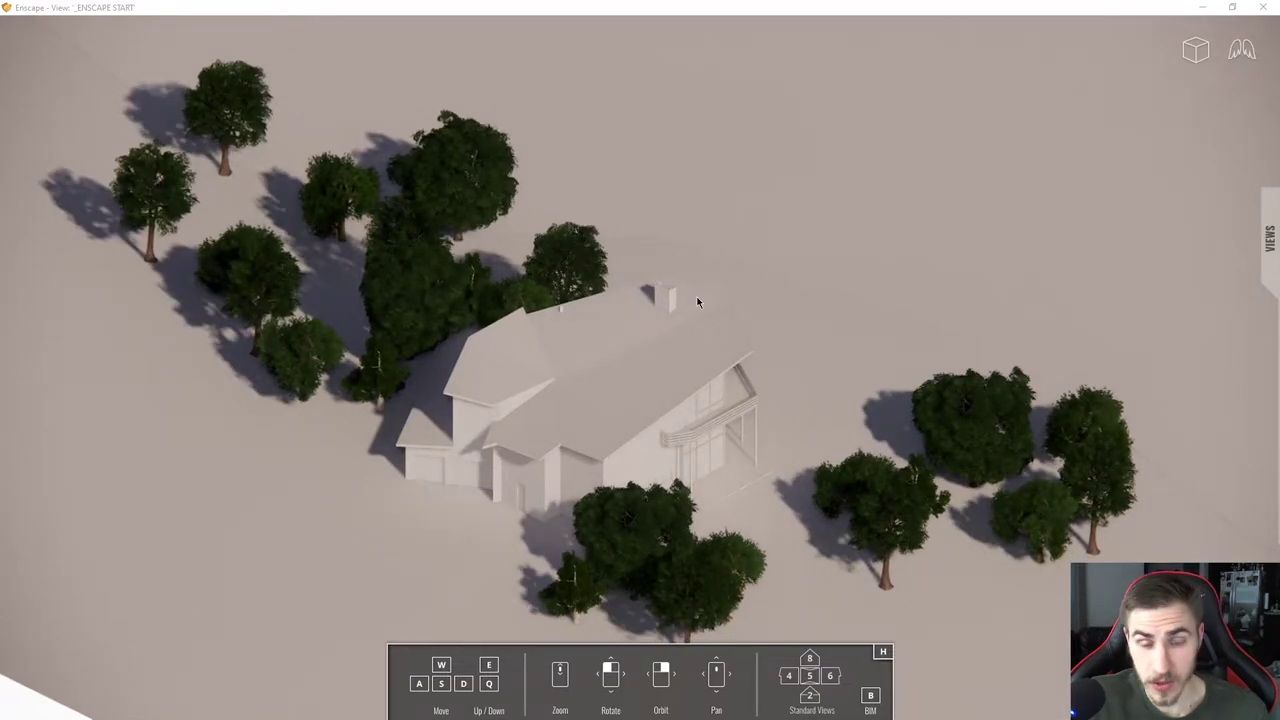
right_click_drag(706, 358, 723, 314)
scroll(601, 418, "down", 2)
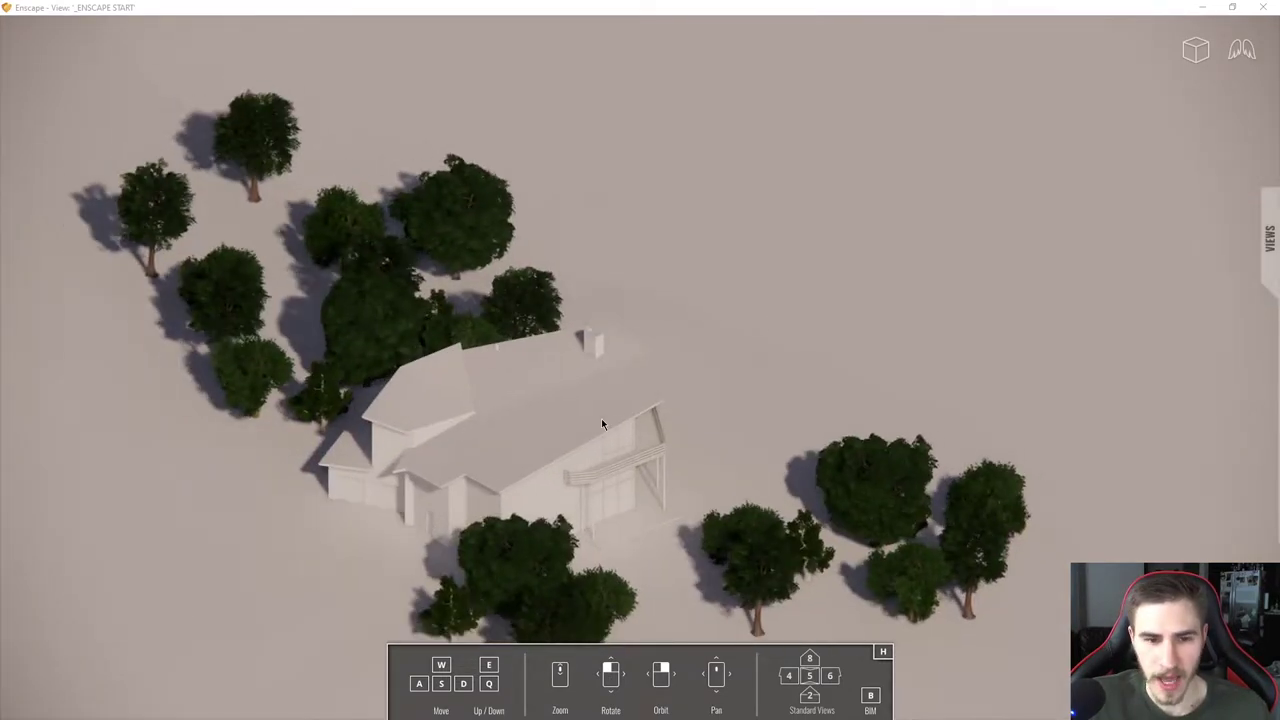
middle_click_drag(585, 510, 601, 486)
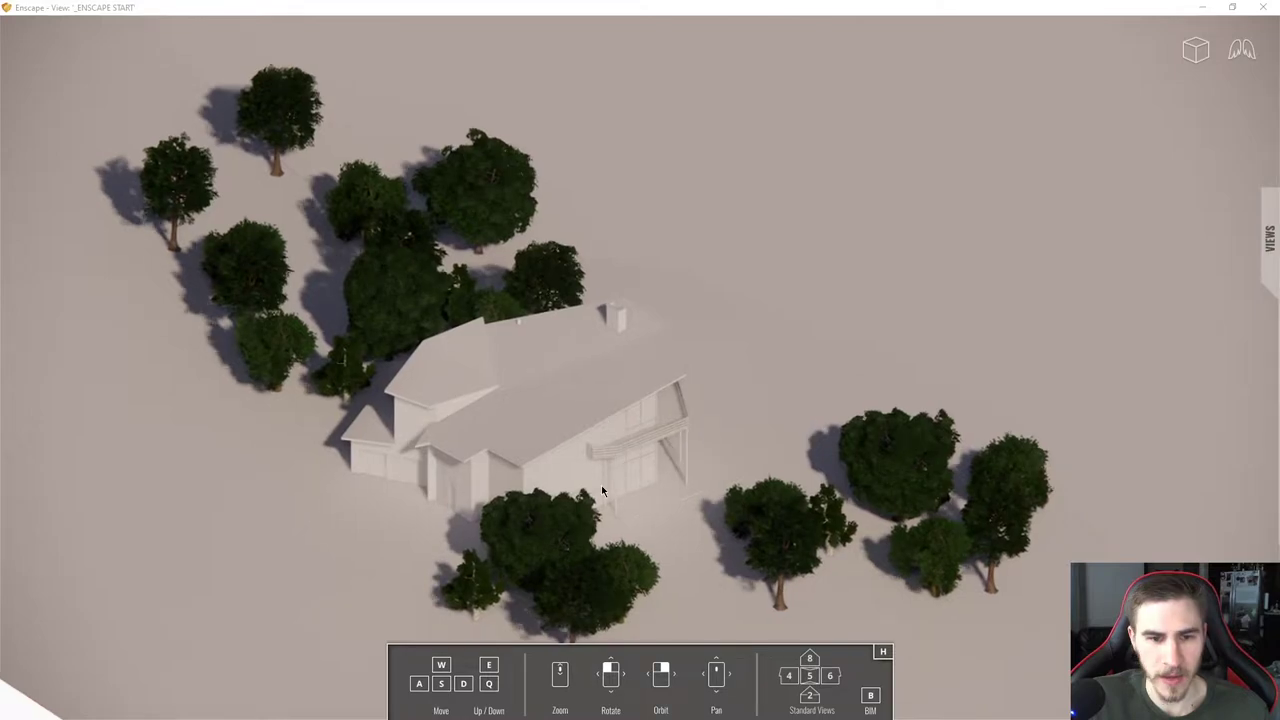
scroll(601, 485, "up", 1)
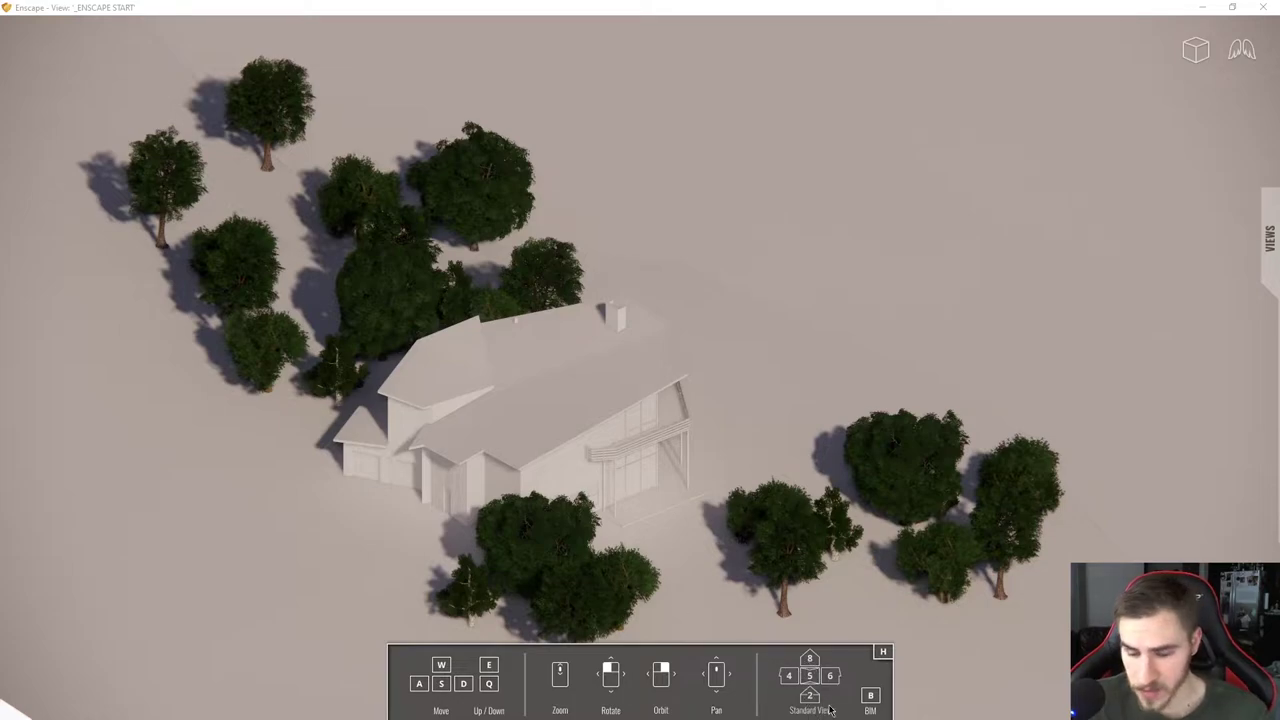
- Switch to the standard top view and locate the house and its trees on the large ground plane
key("5")
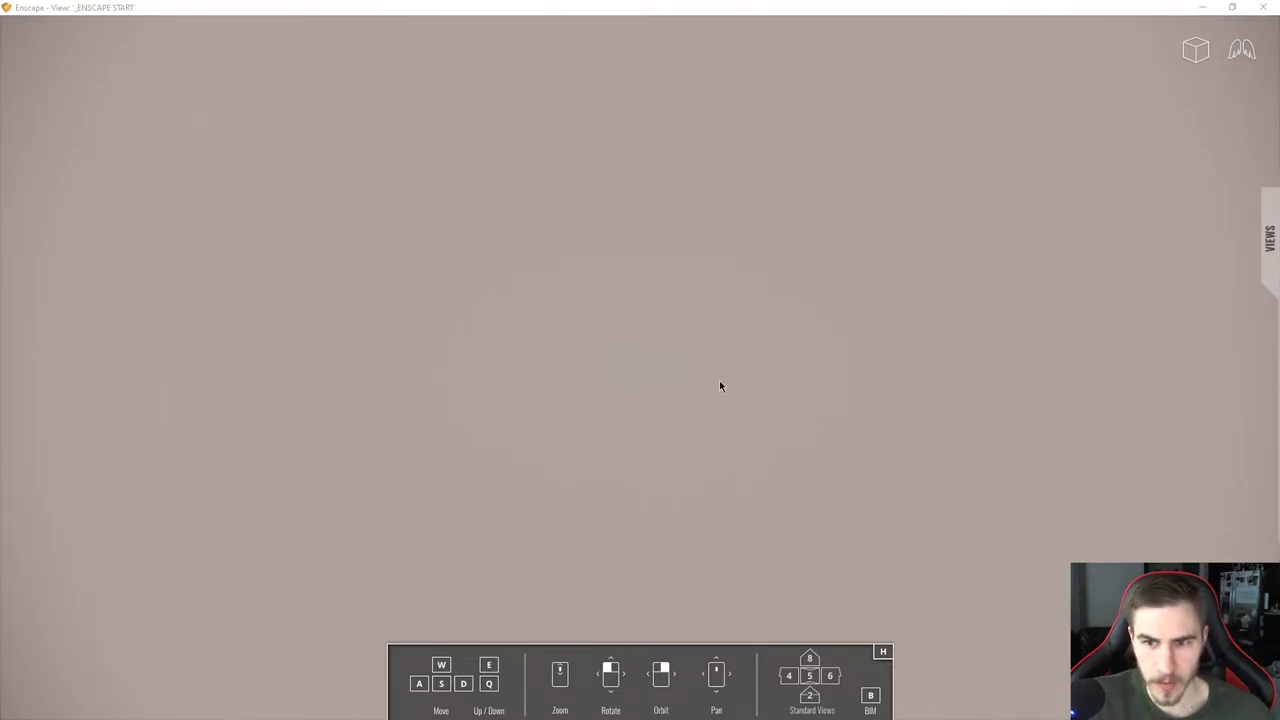
scroll(719, 382, "down", 5)
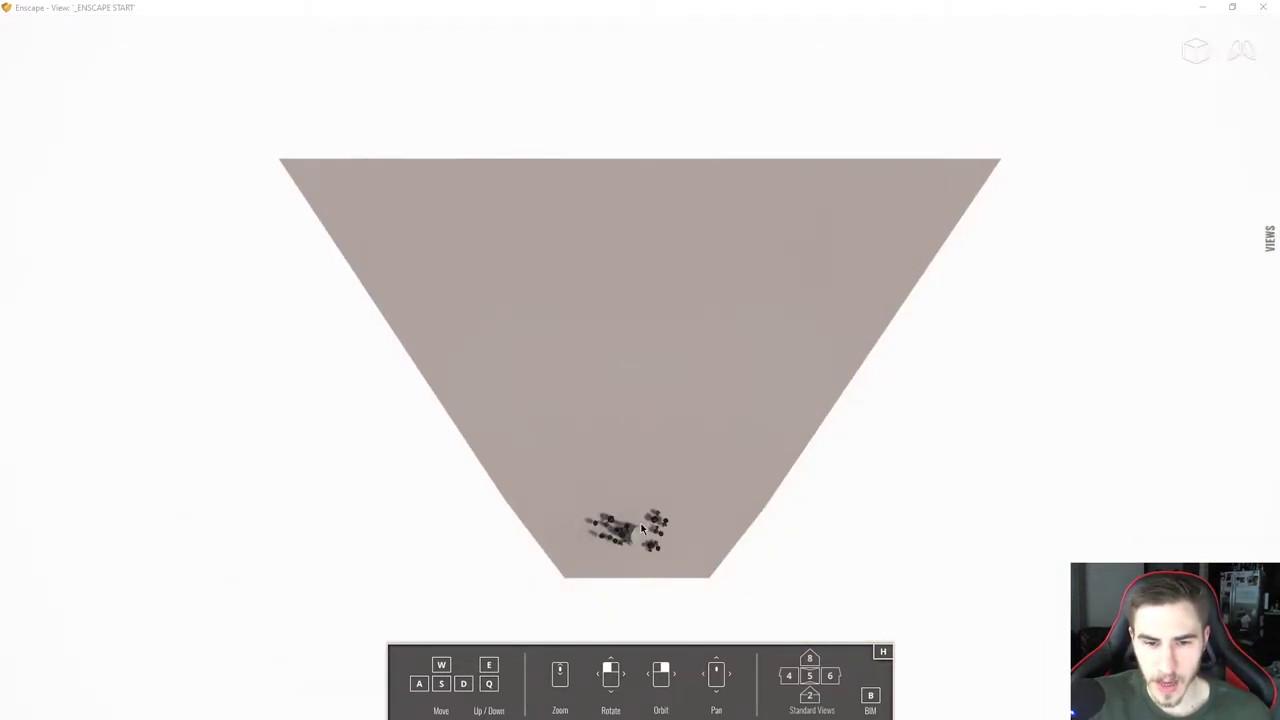
scroll(632, 575, "up", 2)
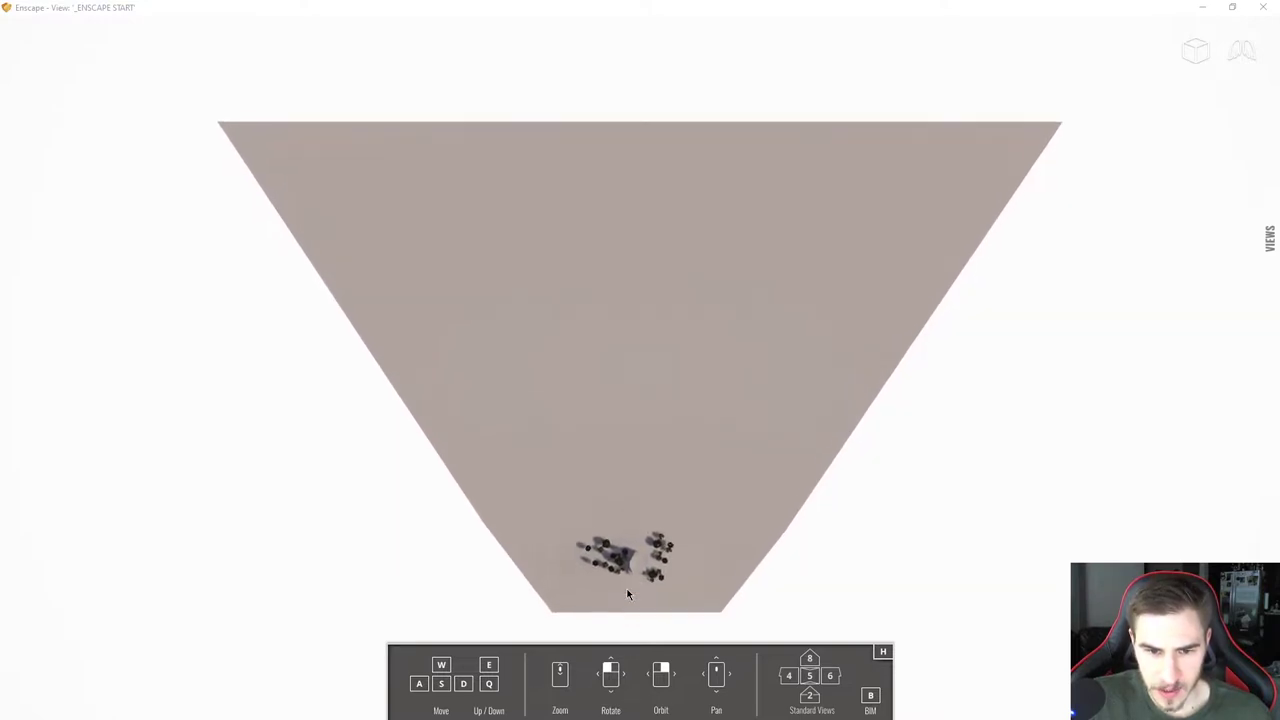
scroll(627, 596, "up", 3)
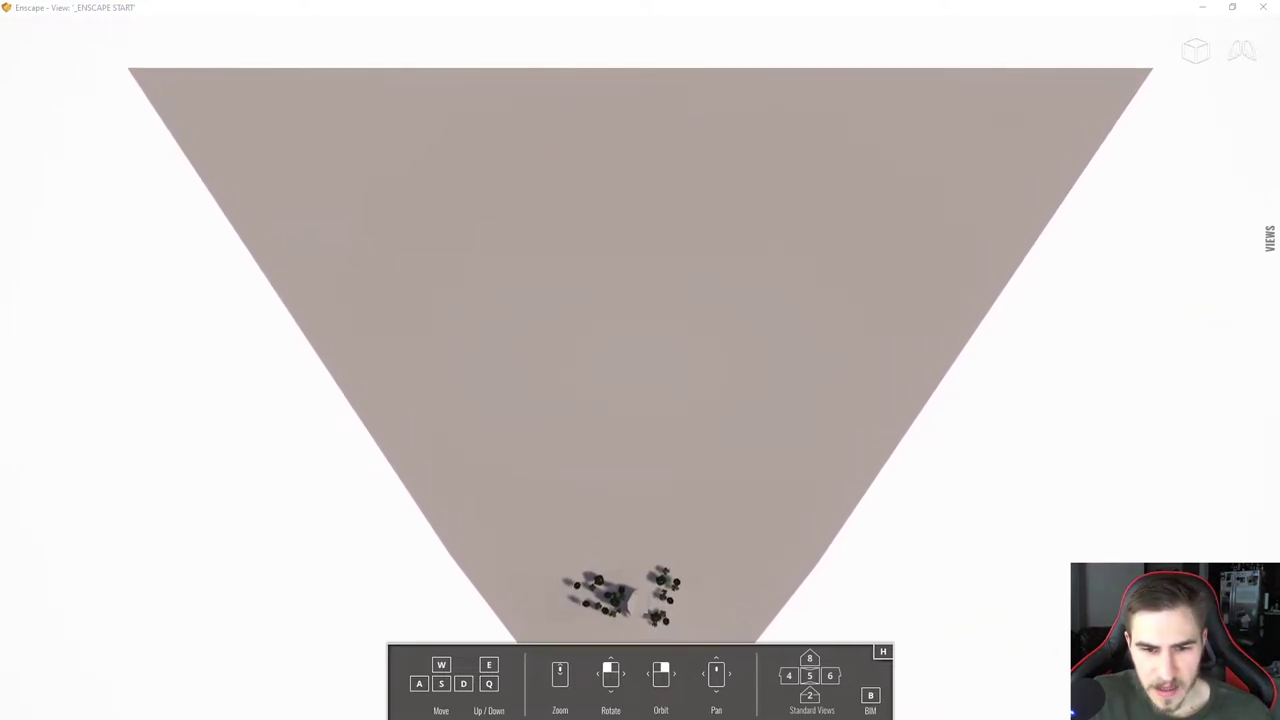
scroll(645, 633, "up", 3)
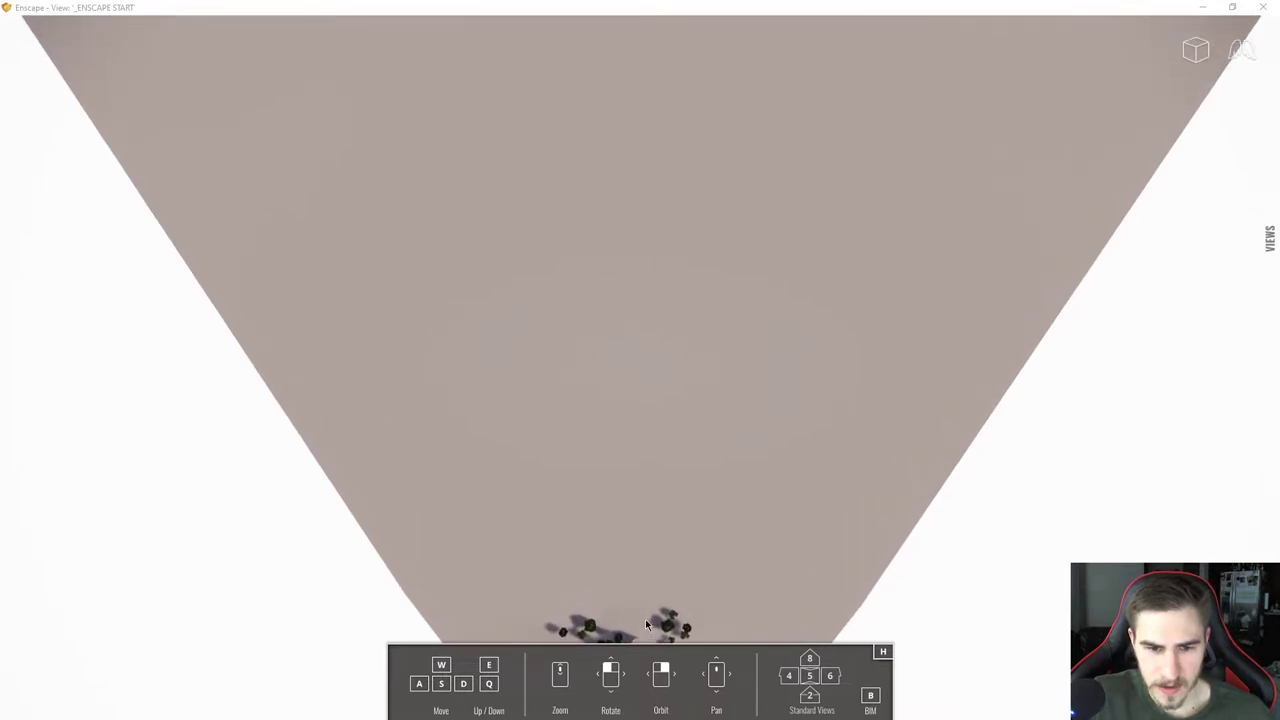
scroll(645, 633, "up", 3)
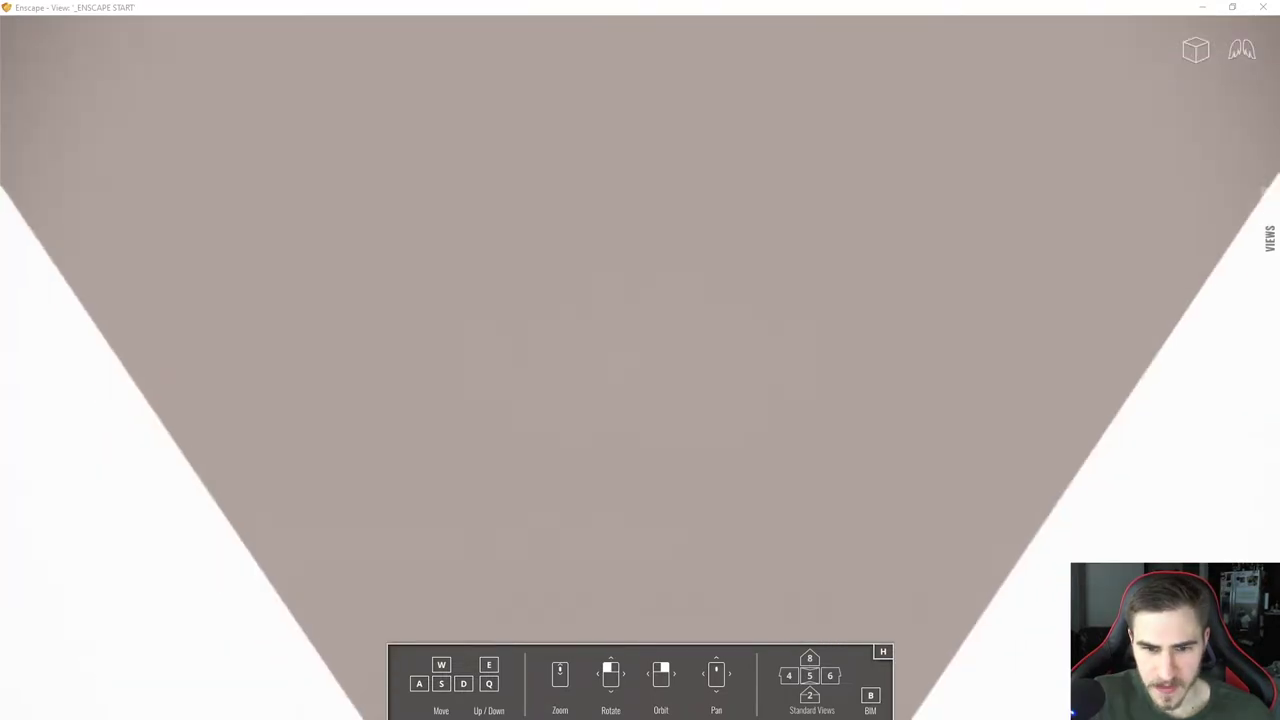
left_click_drag(640, 400, 890, 400)
left_click_drag(620, 637, 662, 616)
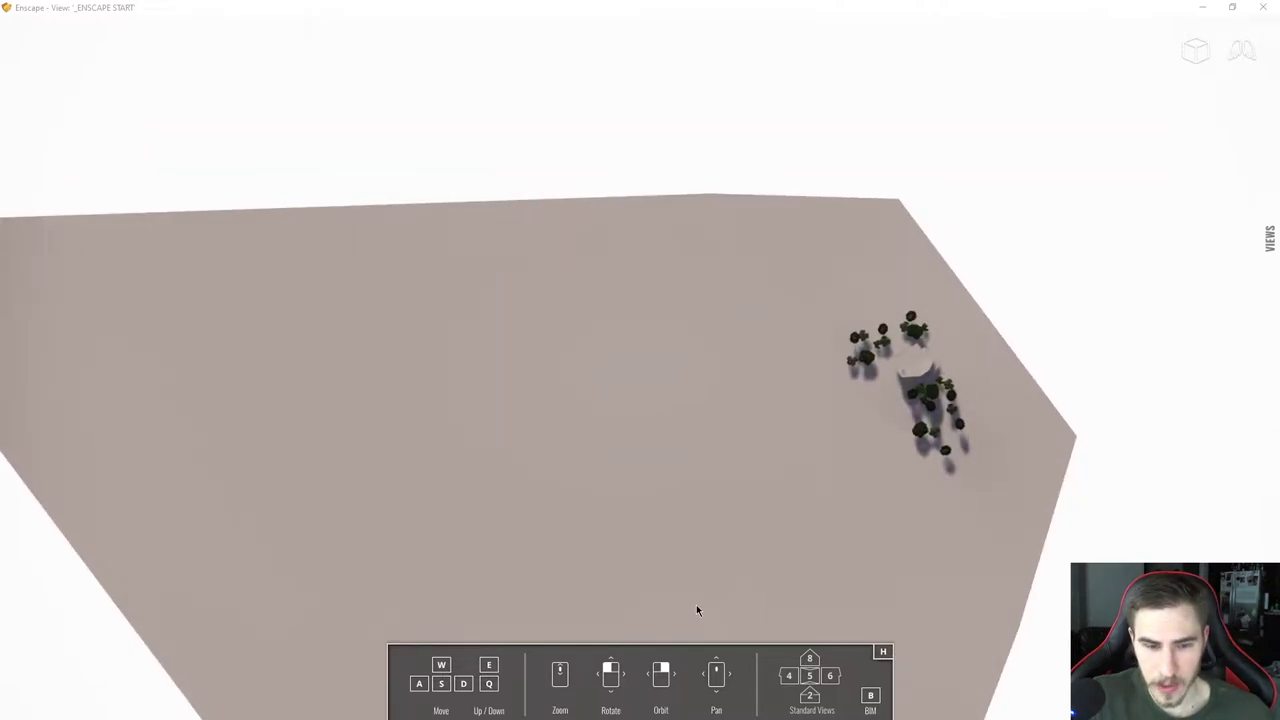
- Restore the top view and bring the house and its surrounding trees close enough to fill the plan
key("5")
key("s")
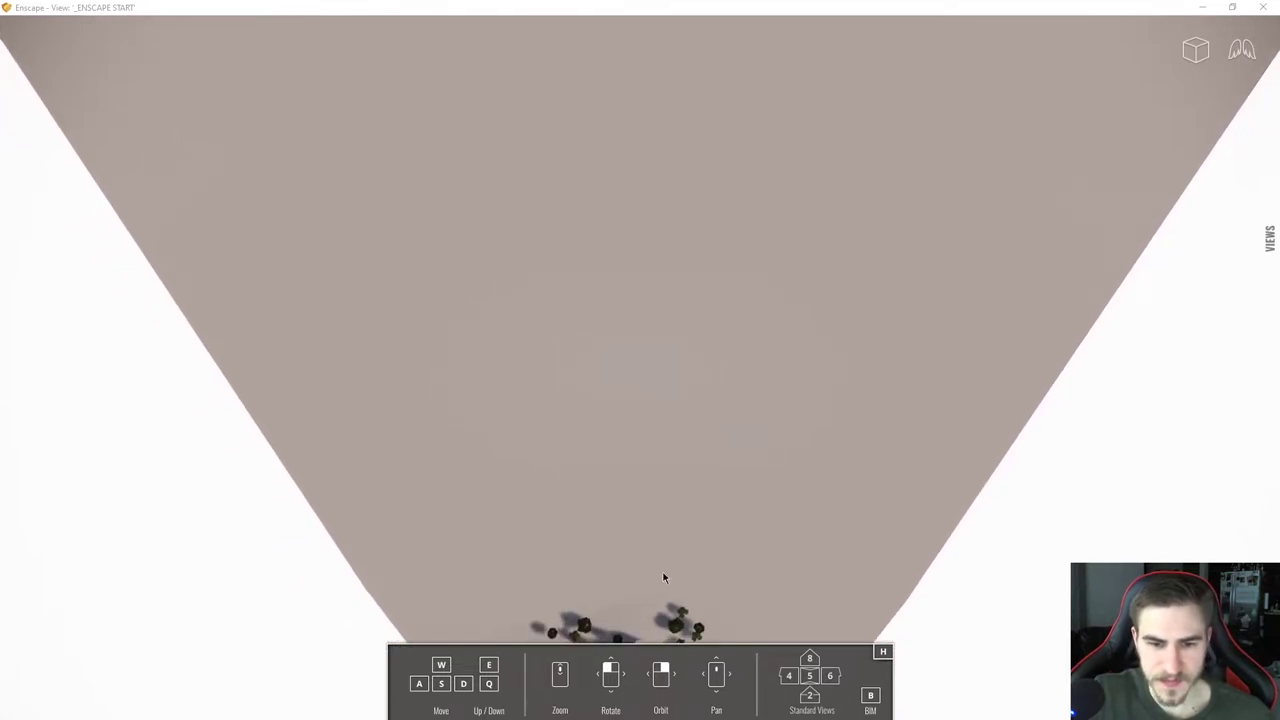
scroll(655, 561, "down", 3)
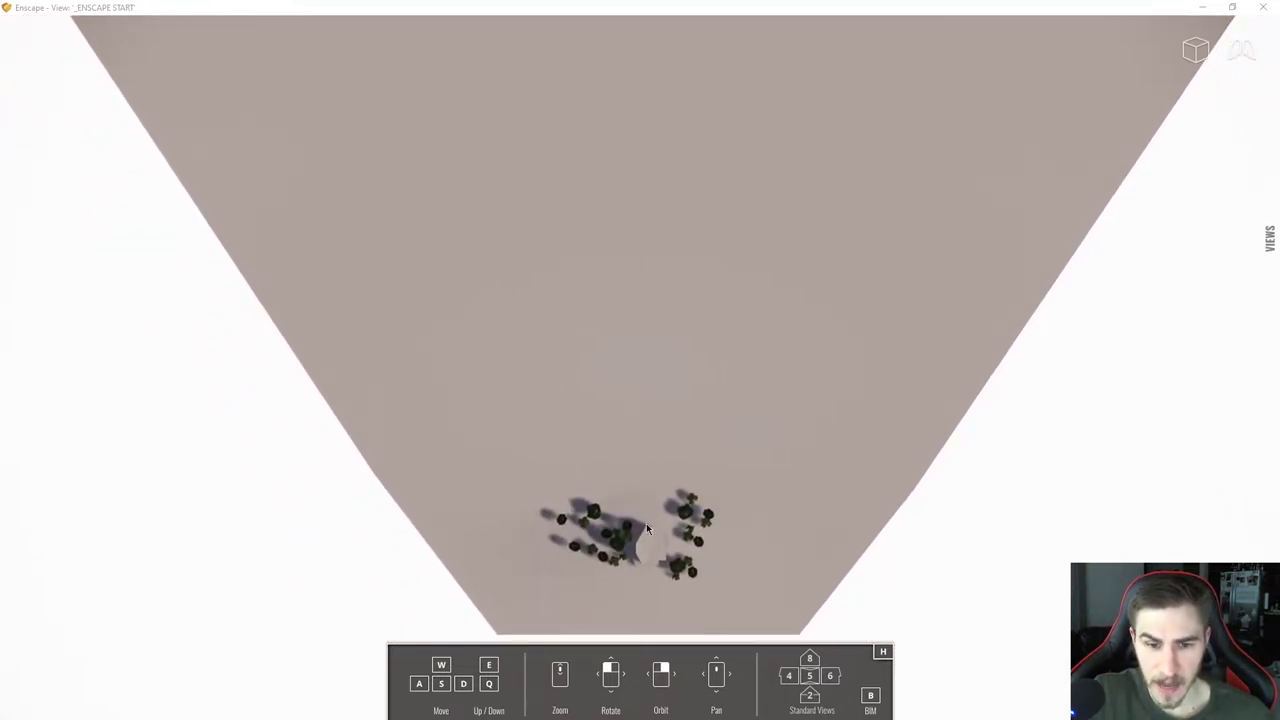
scroll(649, 575, "up", 3)
scroll(649, 575, "down", 2)
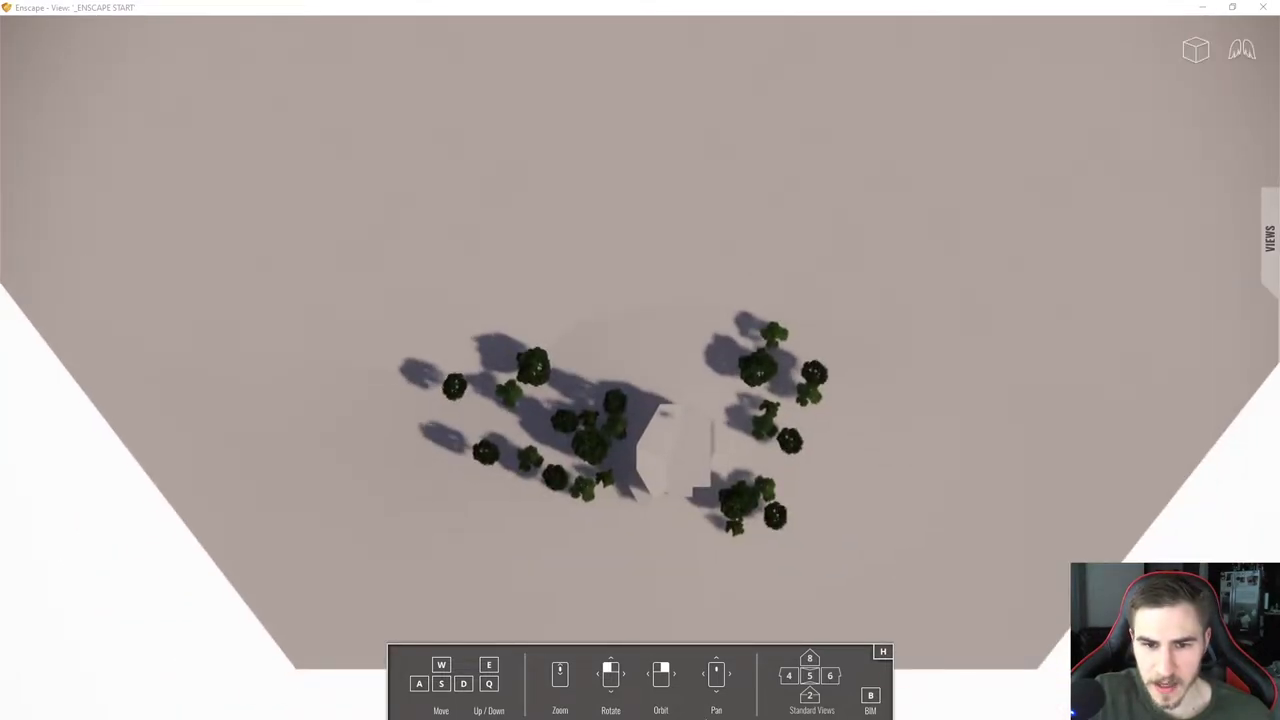
scroll(706, 526, "up", 4)
scroll(721, 584, "down", 2)
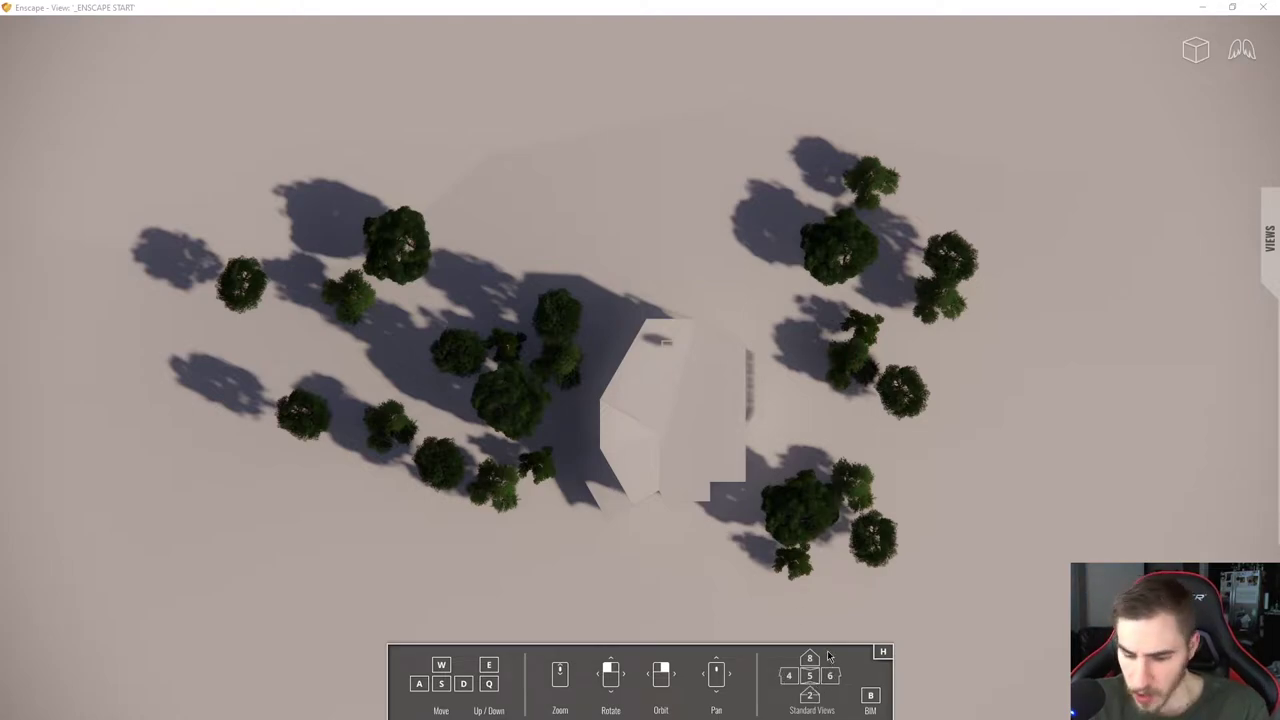
- Switch to standard view 8 and examine the house elevation with its balcony up close
key("8")
scroll(618, 386, "up", 2)
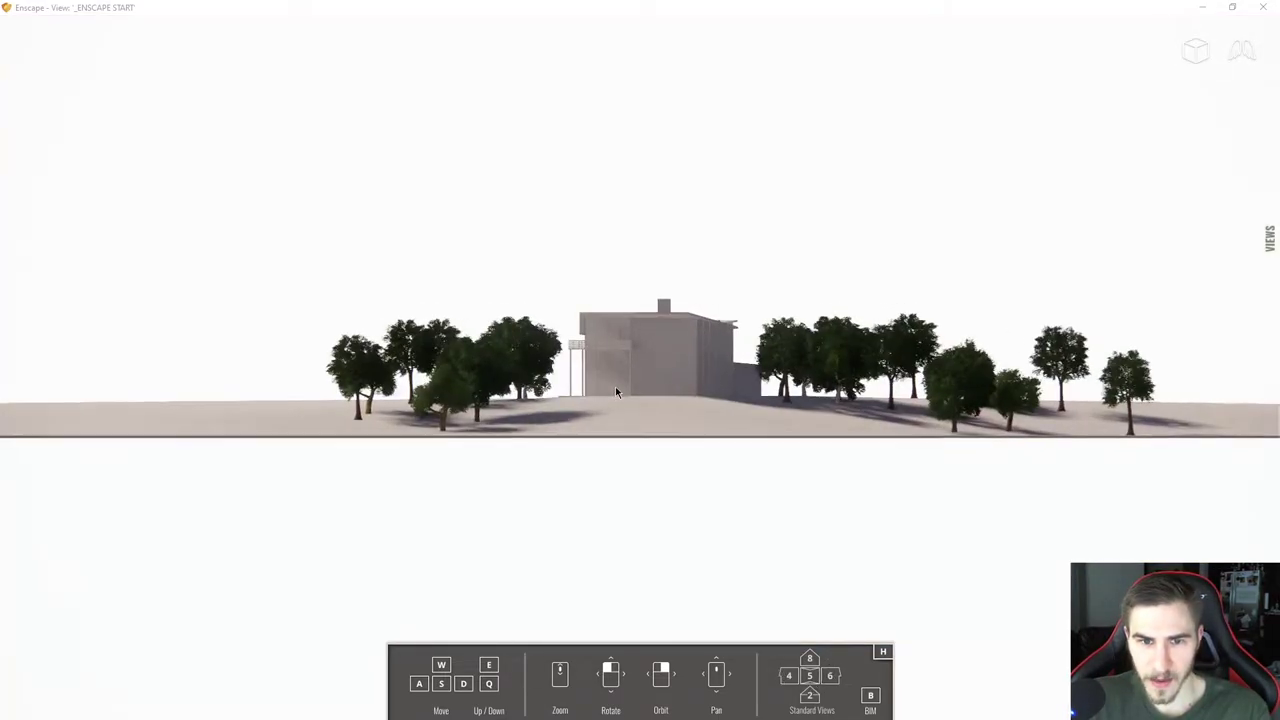
scroll(618, 392, "up", 6)
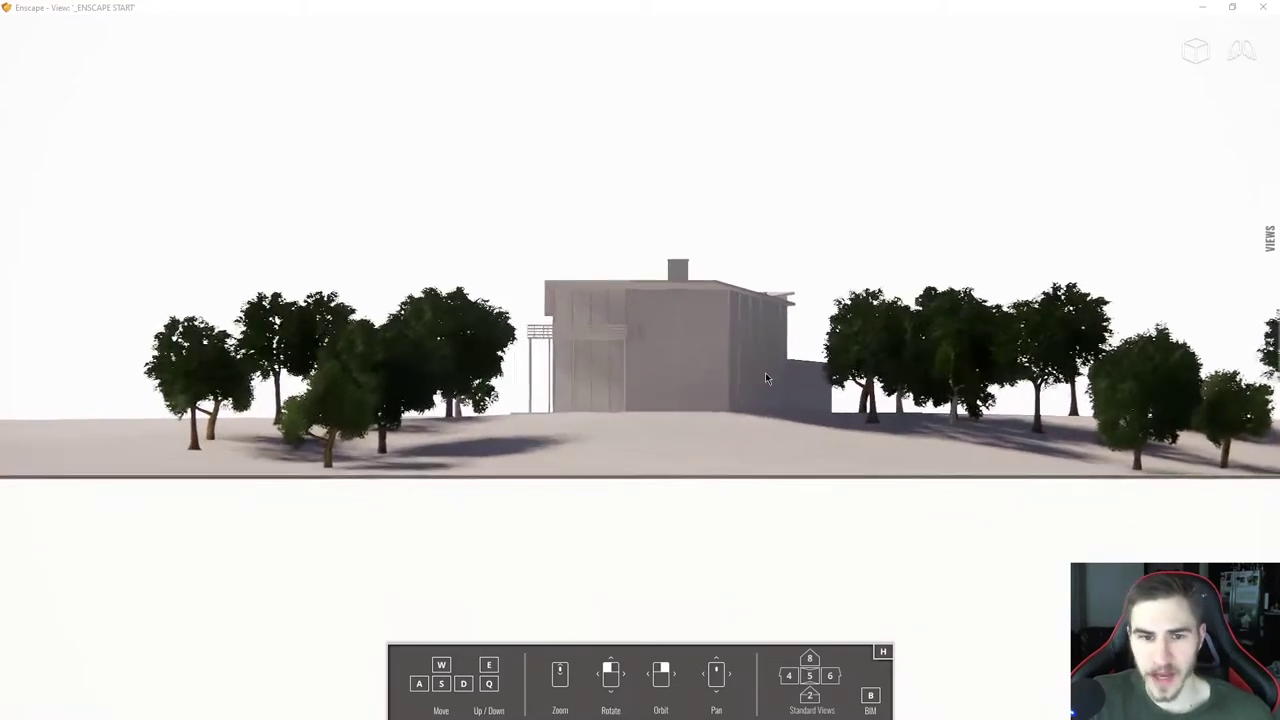
scroll(768, 377, "up", 2)
left_click_drag(810, 380, 948, 366)
middle_click_drag(810, 380, 936, 421)
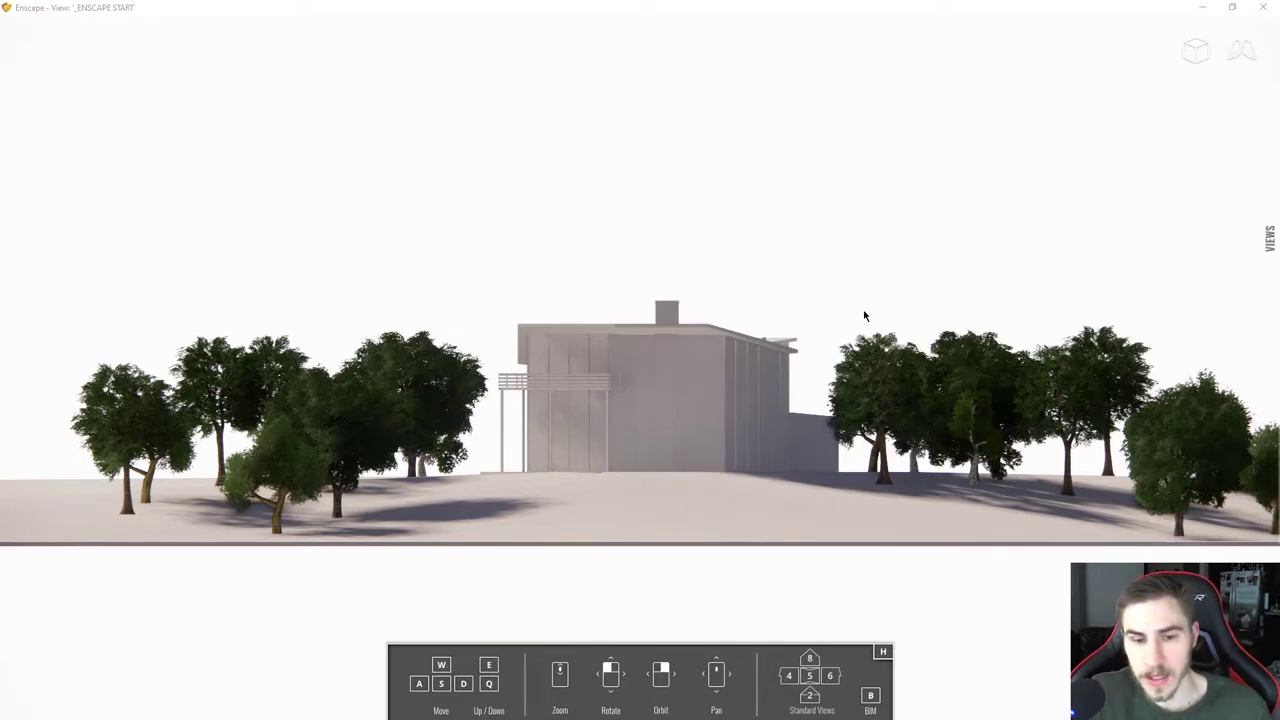
- Examine the edge of the ground plane and the house behind its trees from ground level on another side
scroll(870, 325, "down", 2)
scroll(996, 285, "down", 1)
scroll(910, 512, "down", 1)
scroll(910, 512, "down", 2)
left_click_drag(1061, 379, 1118, 364)
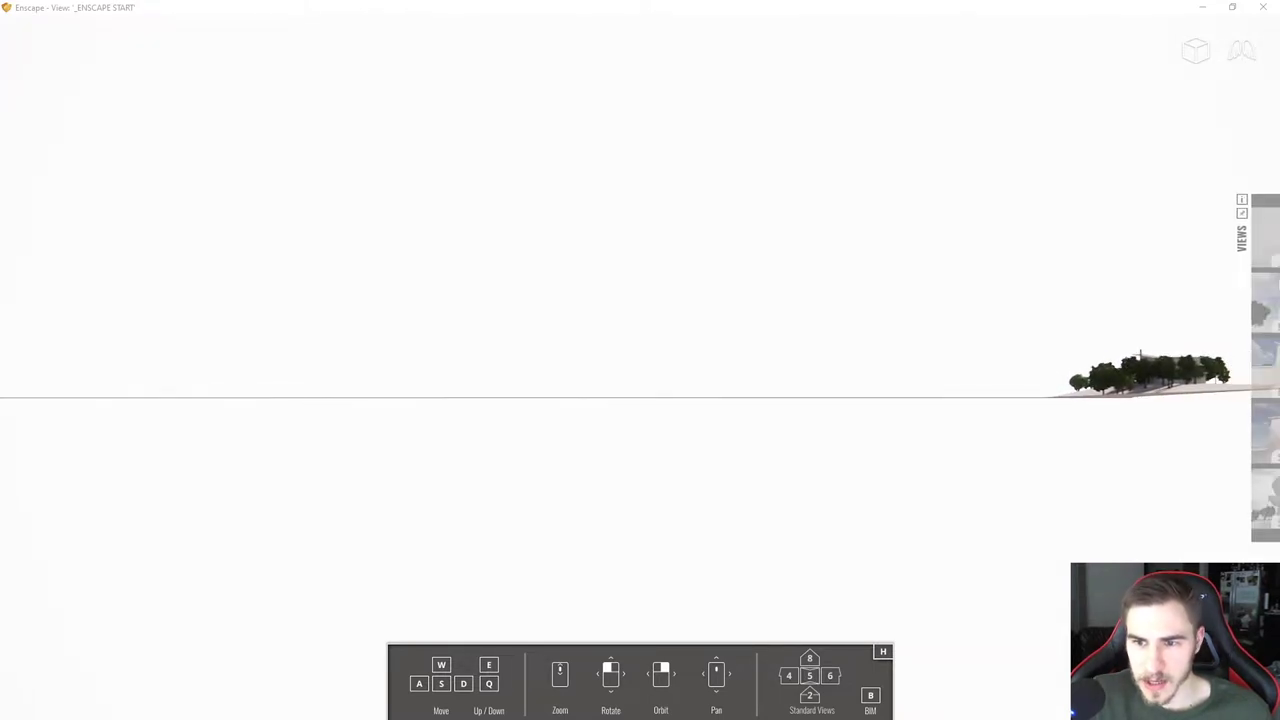
left_click_drag(963, 331, 978, 321)
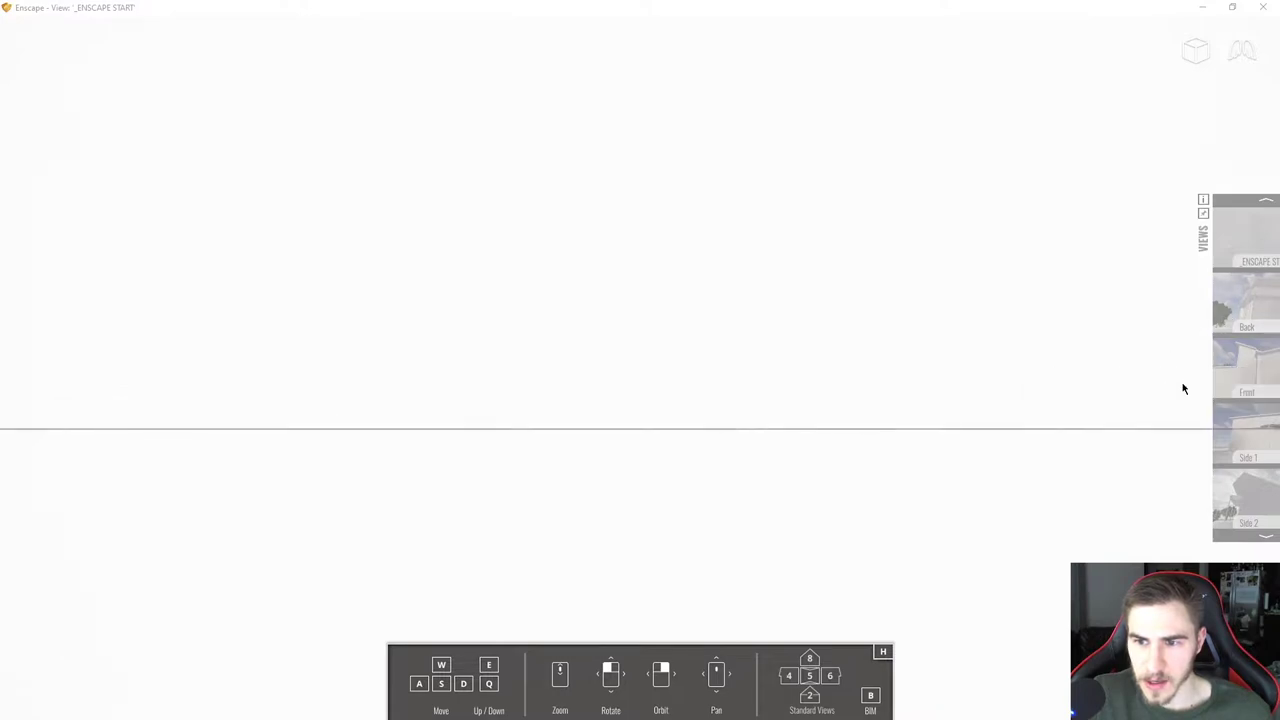
left_click_drag(628, 625, 608, 643)
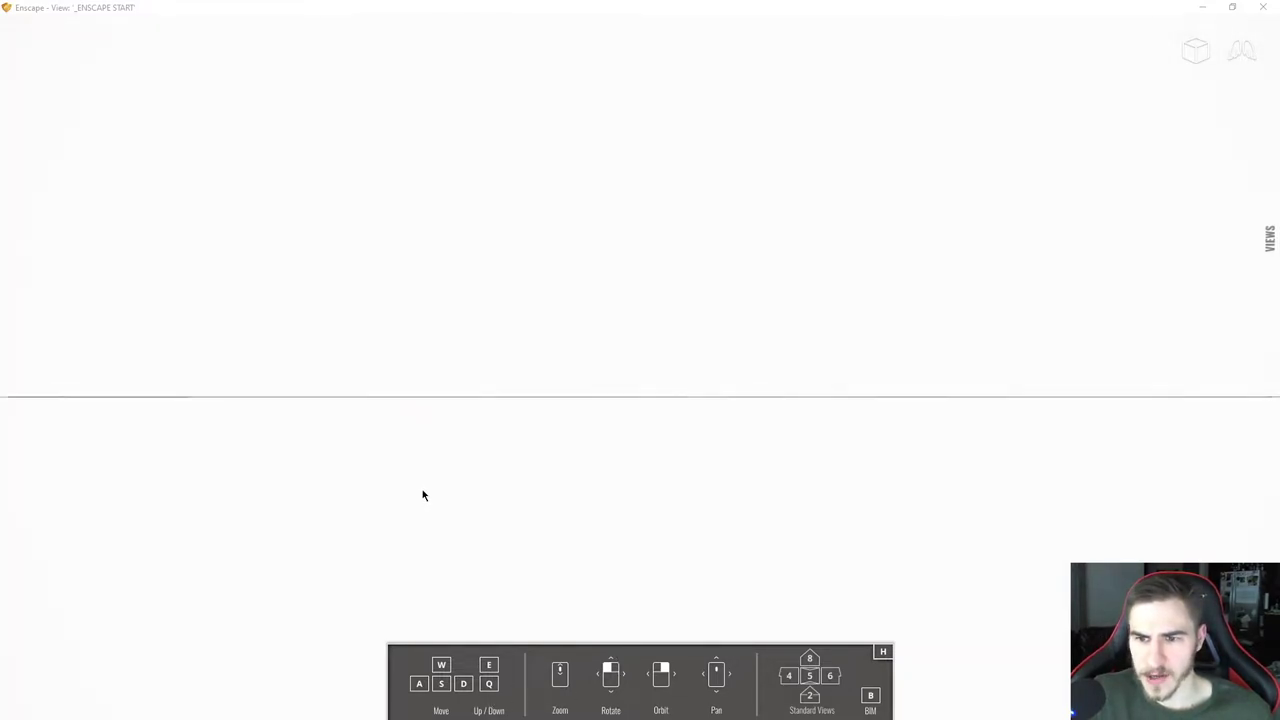
left_click_drag(1152, 387, 1017, 364)
right_click_drag(1046, 383, 1092, 385)
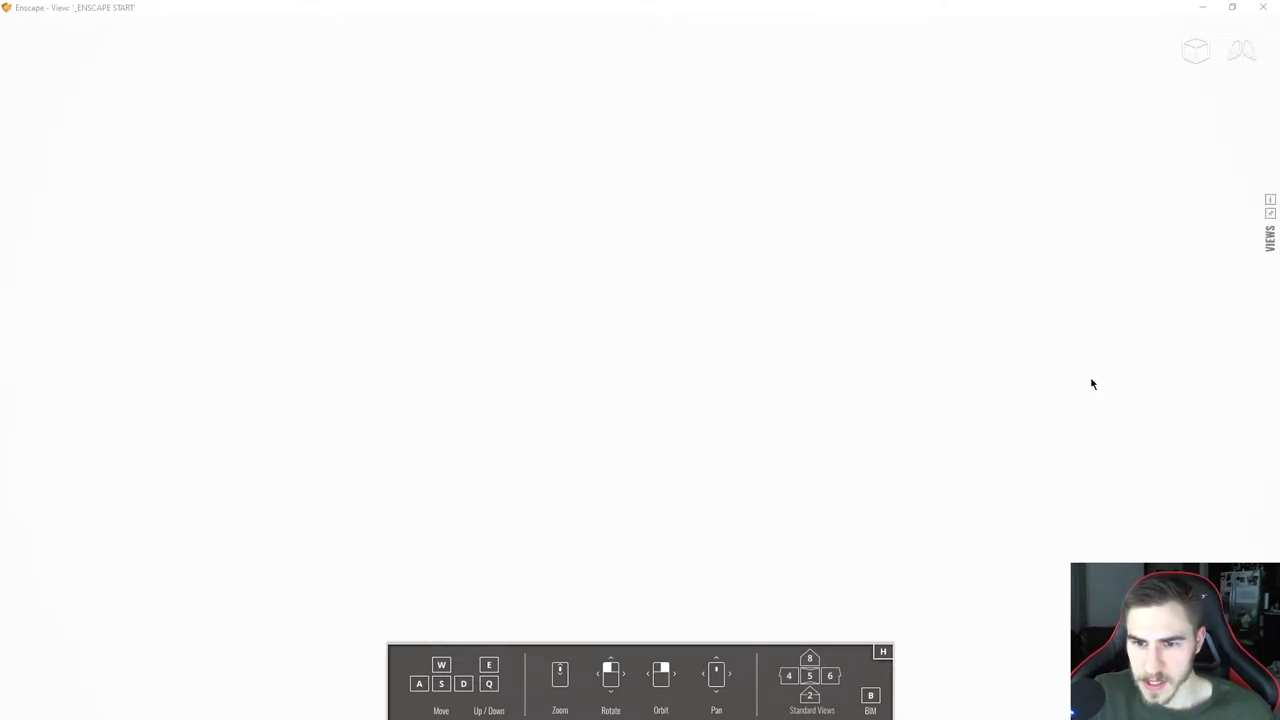
mouse_move(1237, 357)
middle_click_drag(1058, 335, 828, 337)
middle_click_drag(1132, 402, 1058, 405)
scroll(1046, 437, "up", 3)
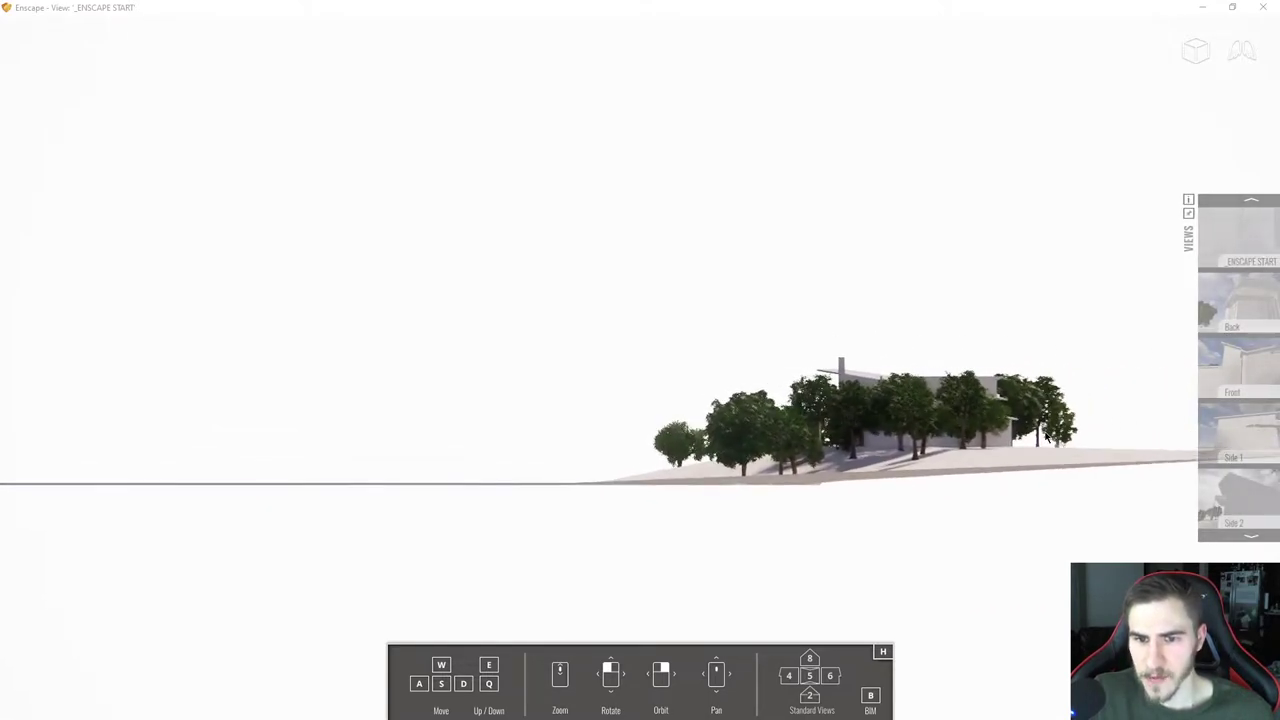
scroll(1032, 450, "up", 2)
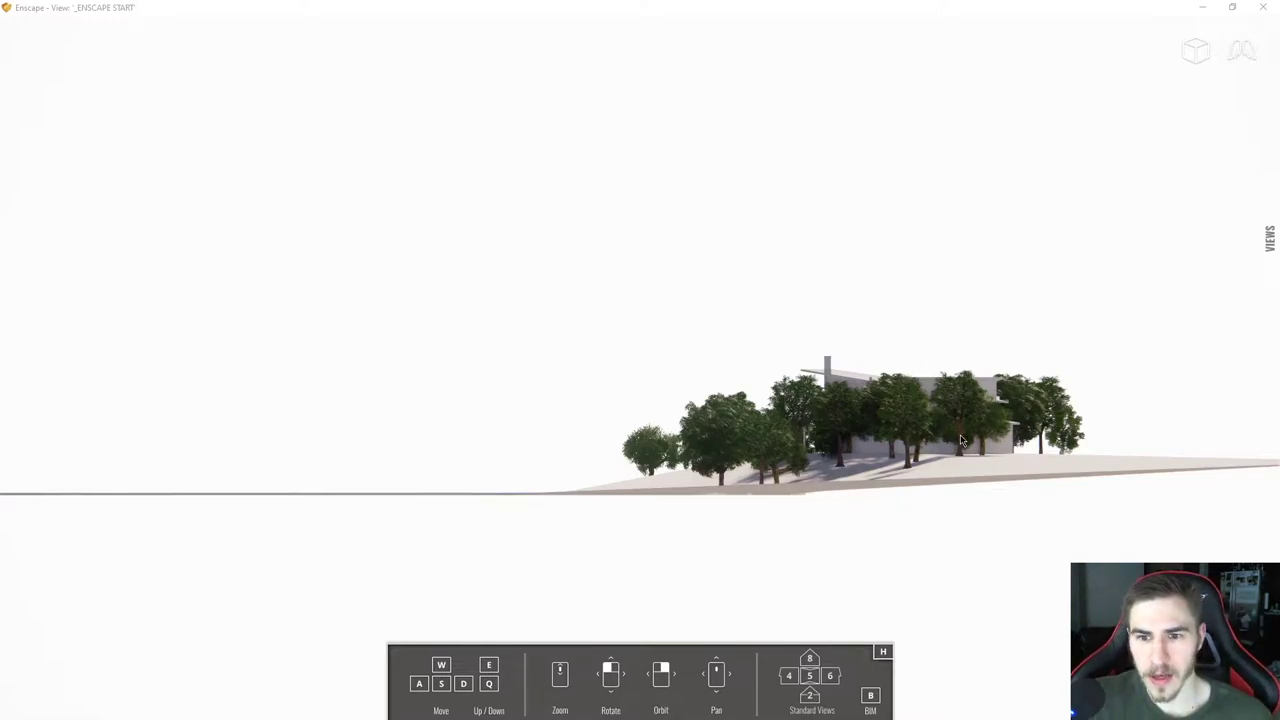
- Return to the standard top view and set the camera projection to Perspective
key("4")
key("5")
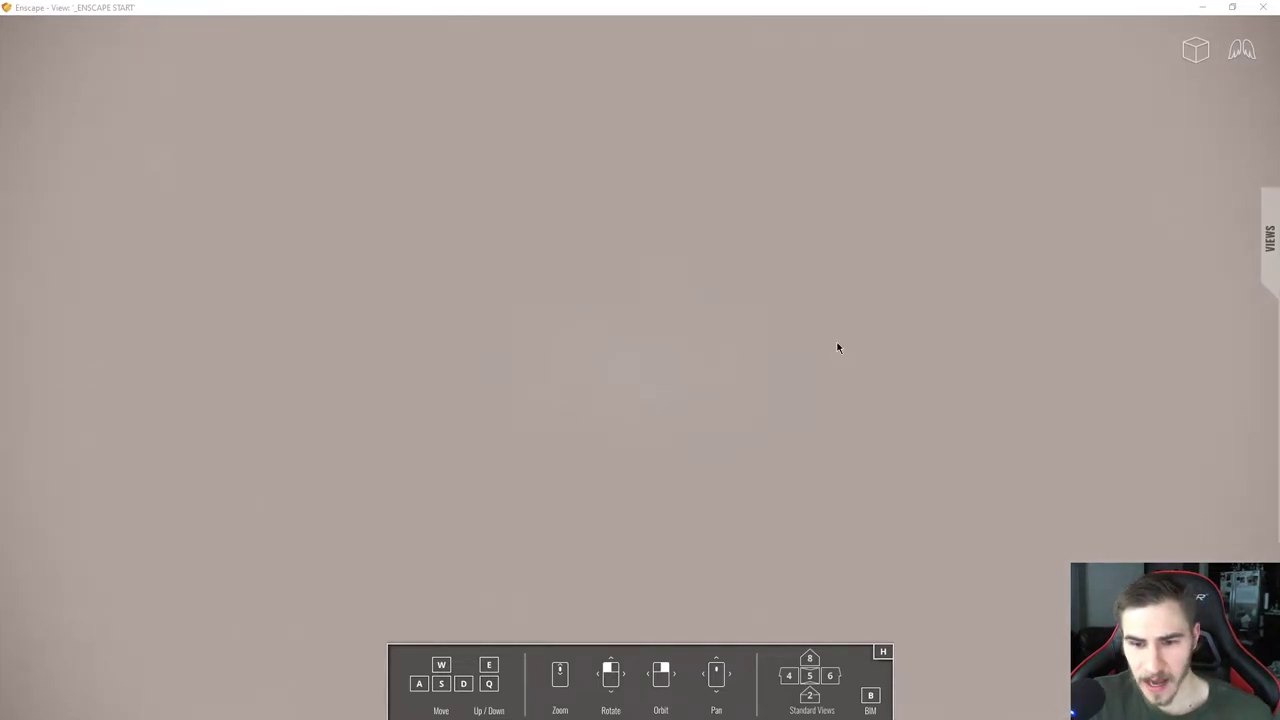
mouse_move(1196, 50)
left_click(1196, 88)
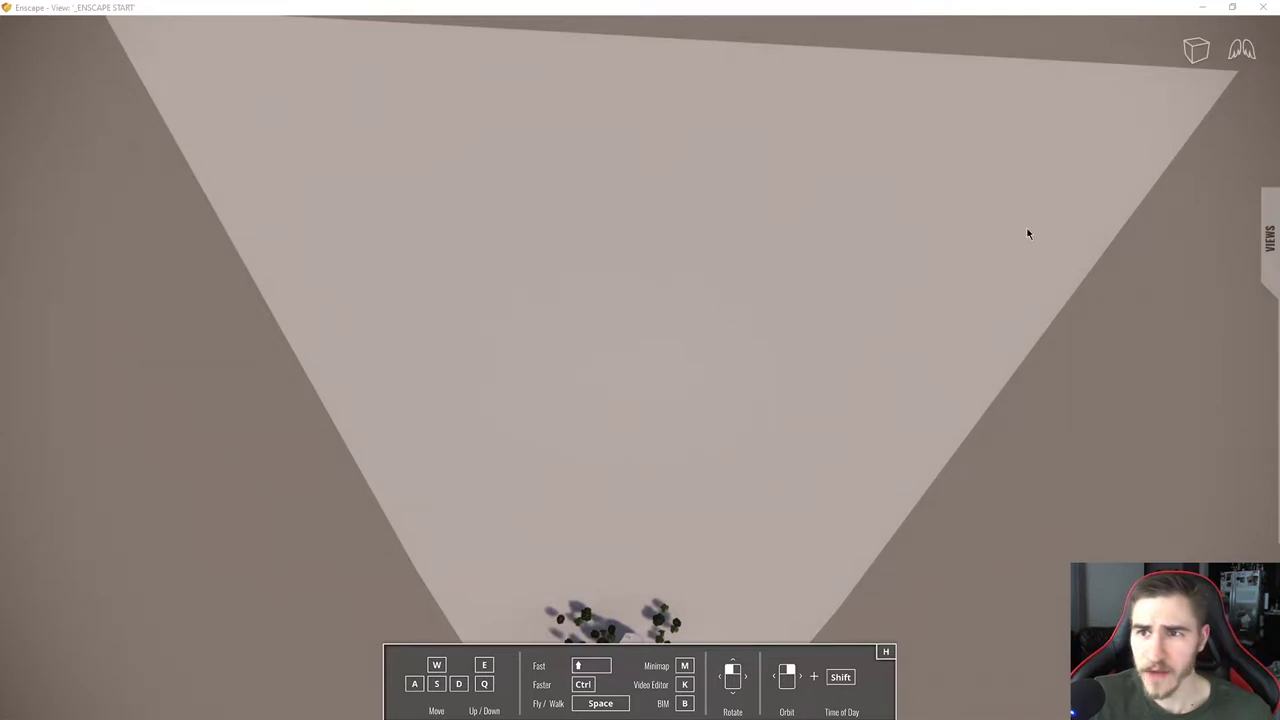
left_click(1198, 52)
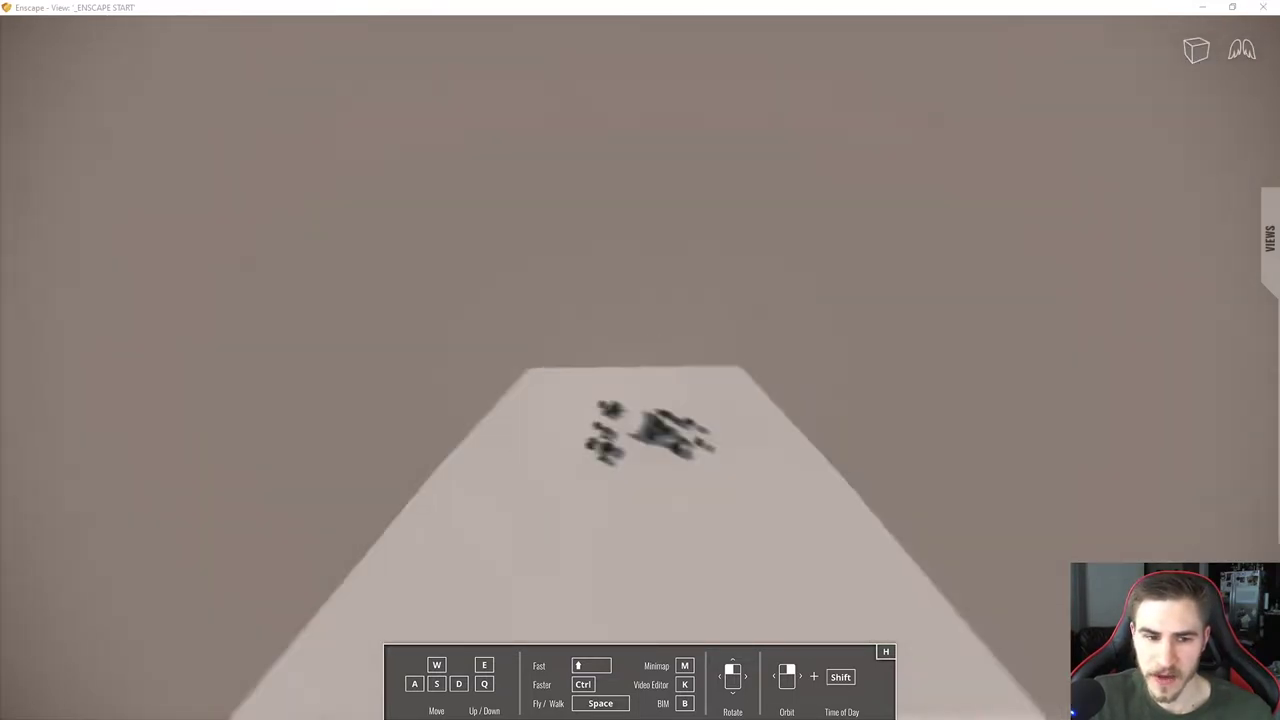
- Approach the house, switch to walk mode and frame the glazed facade corner with the balcony from ground level
scroll(745, 489, "up", 10)
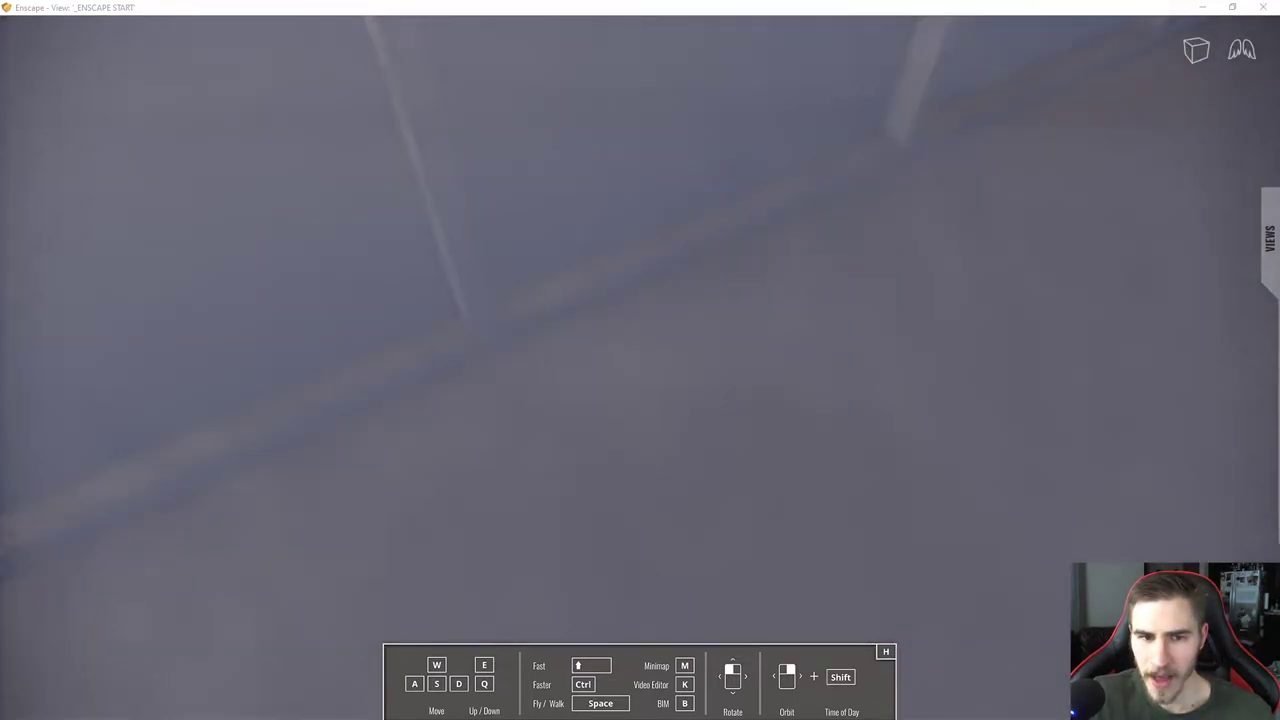
key("space")
key("s")
left_click_drag(745, 489, 668, 318)
key("s")
key("a")
left_click_drag(668, 570, 683, 522)
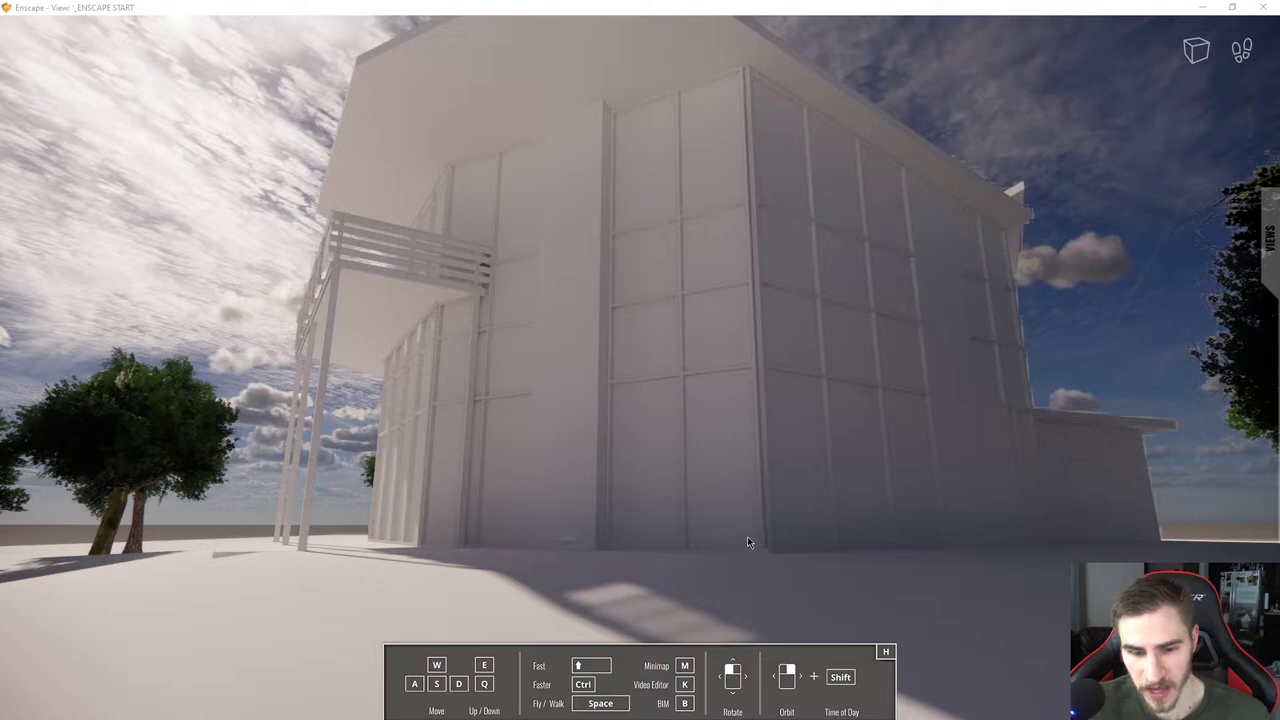
- Display the BIM information and select the L-shaped partition wall in the house's side facade
key("b")
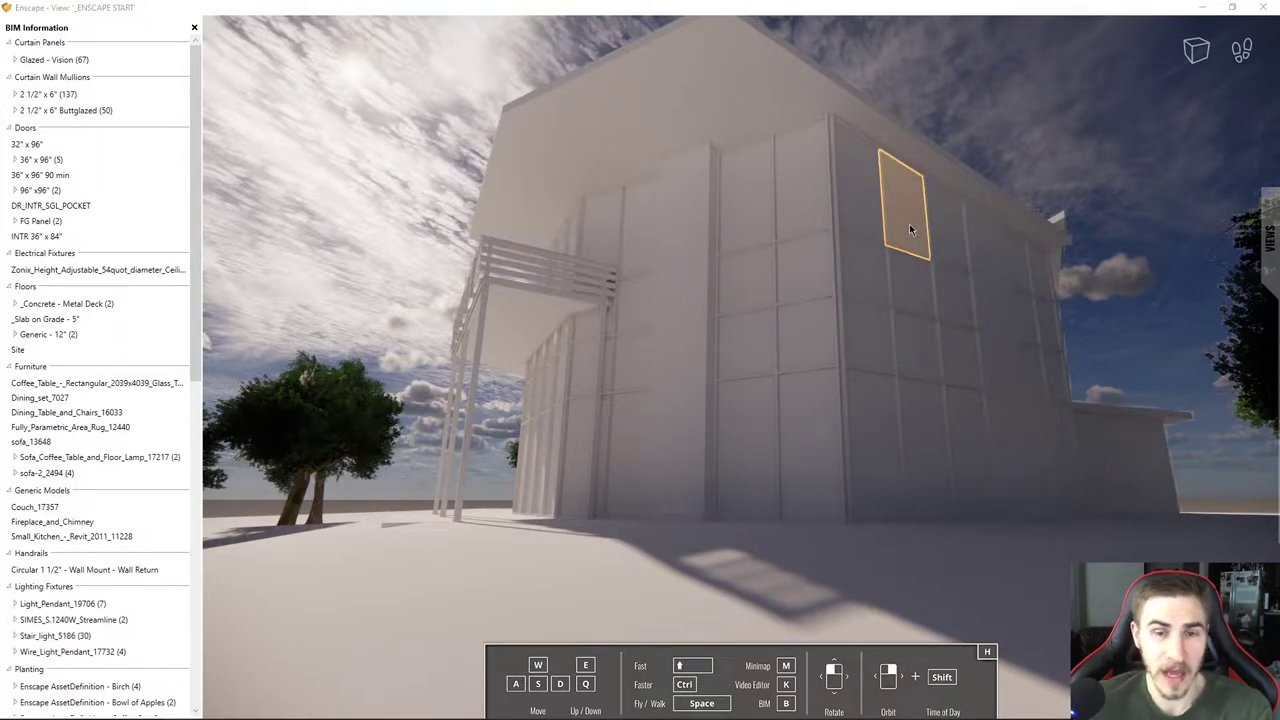
left_click(712, 245)
left_click(714, 243)
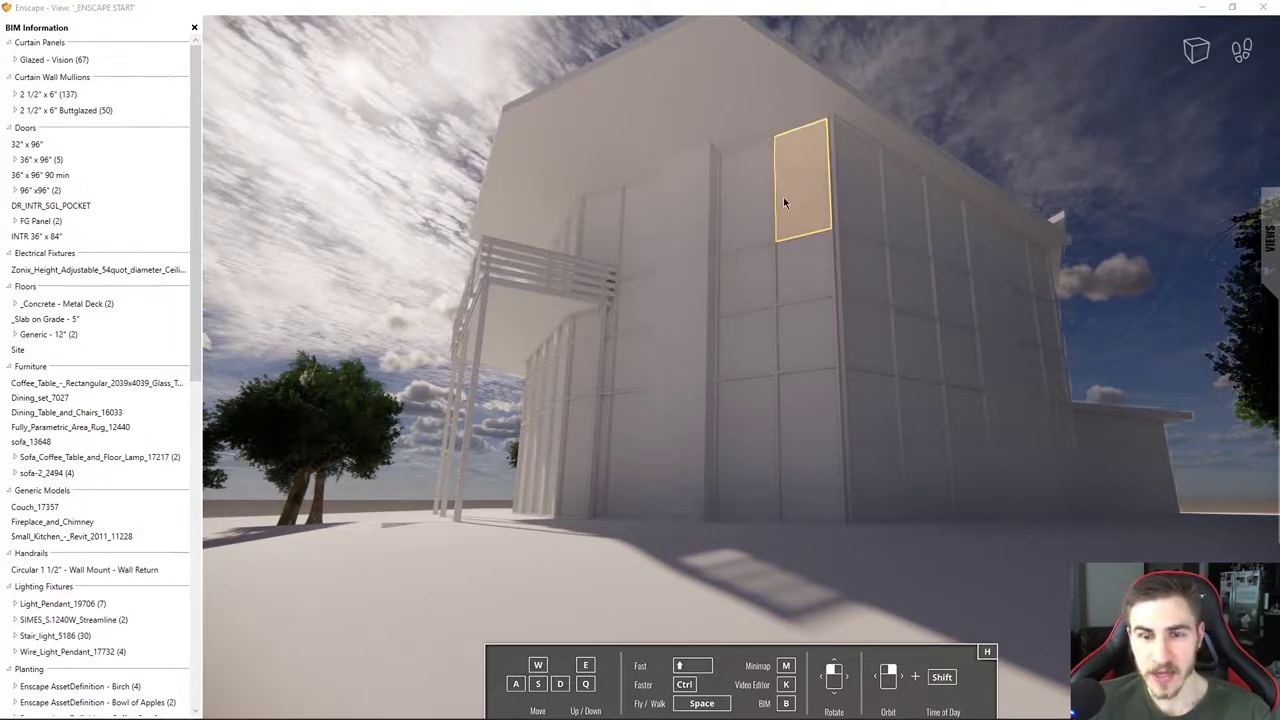
left_click(788, 432)
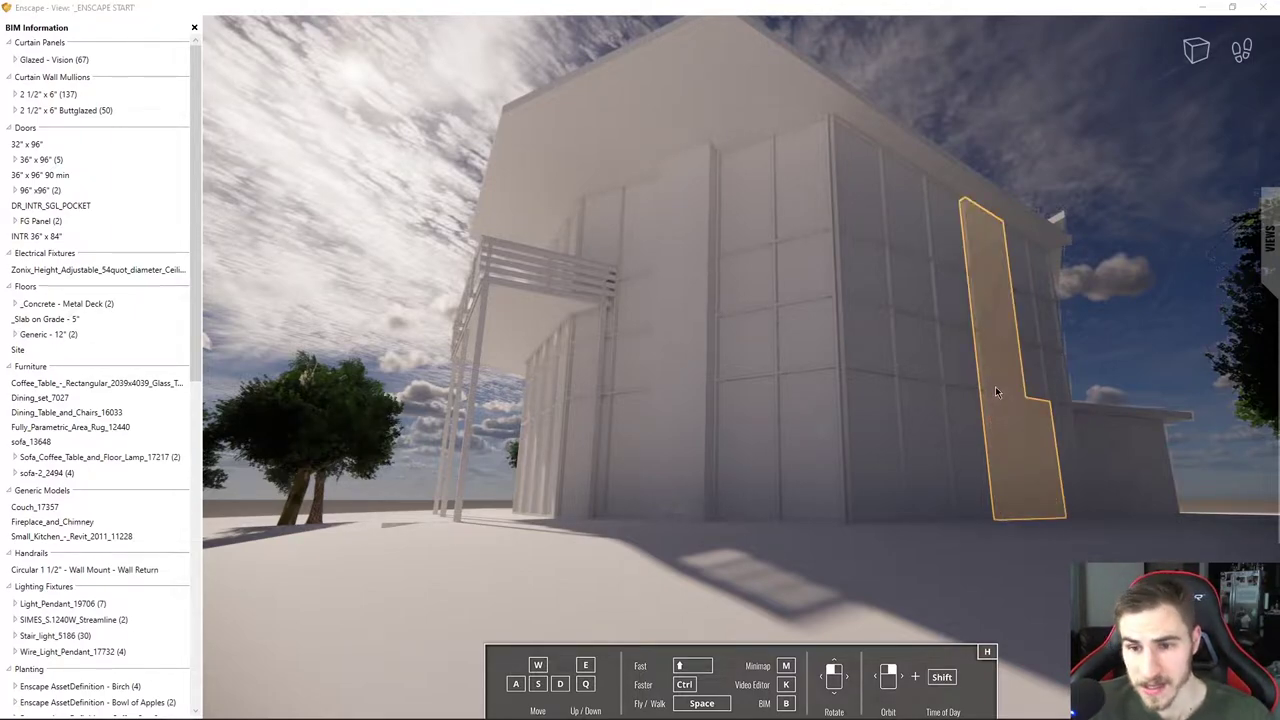
left_click(995, 391)
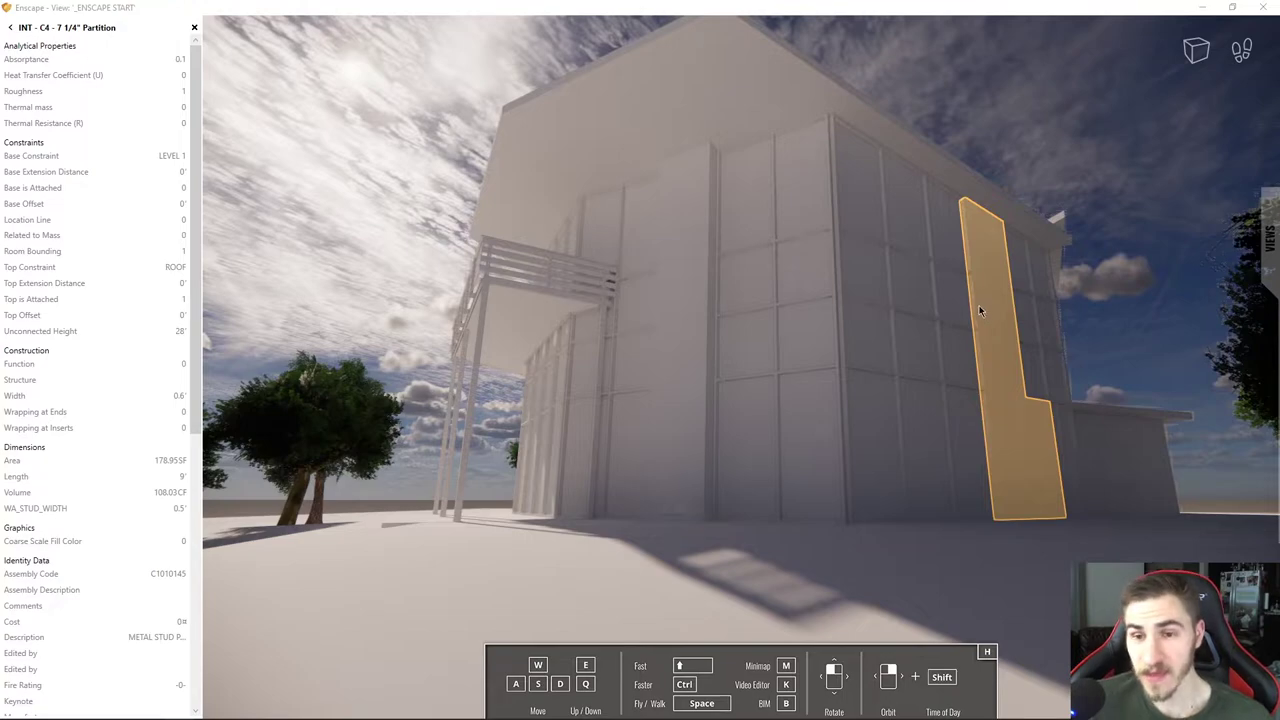
- Read through the BIM properties of the selected INT - C4 - 7 1/4" Partition wall, from its constraints to its text parameters
scroll(125, 255, "down", 8)
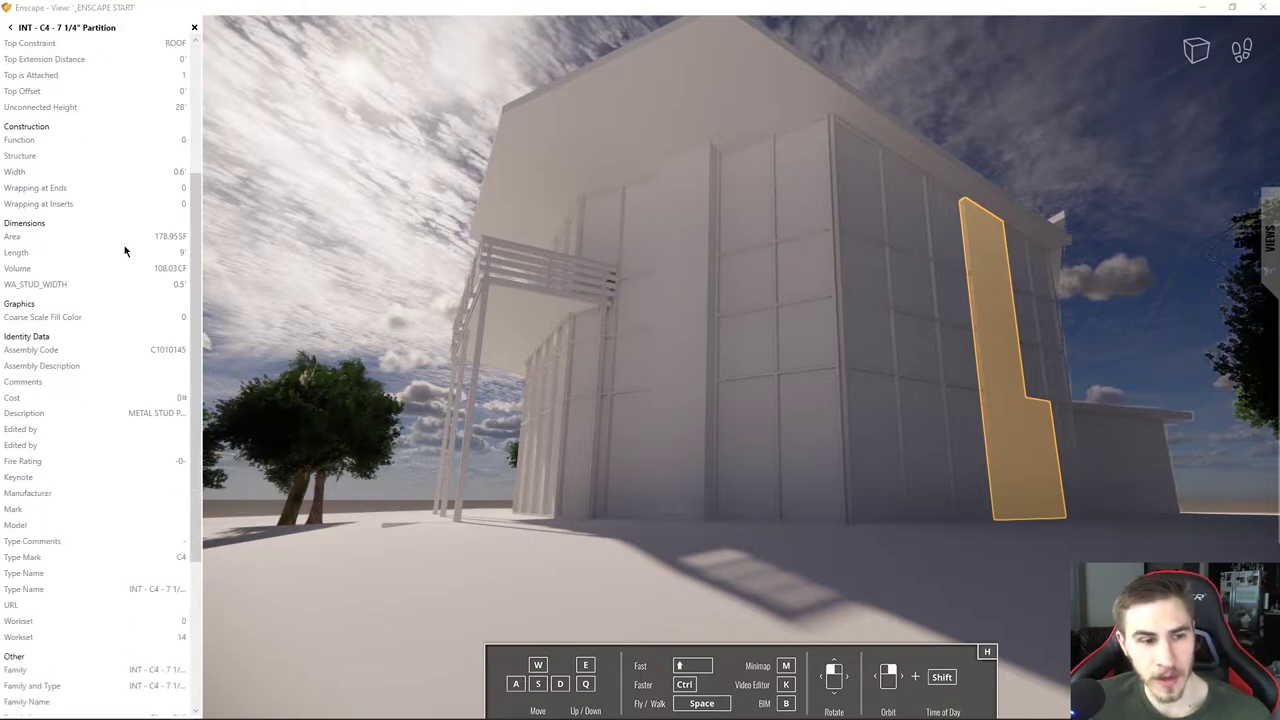
scroll(129, 265, "down", 3)
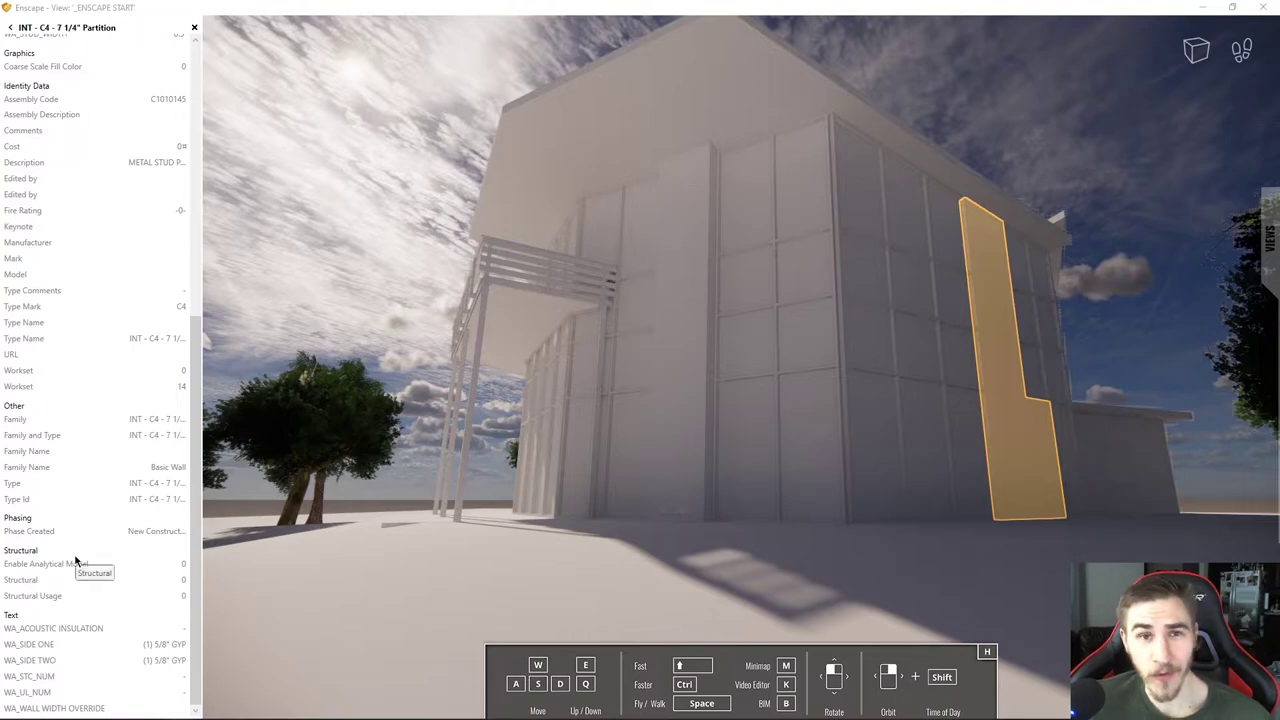
scroll(75, 562, "up", 7)
scroll(75, 560, "up", 8)
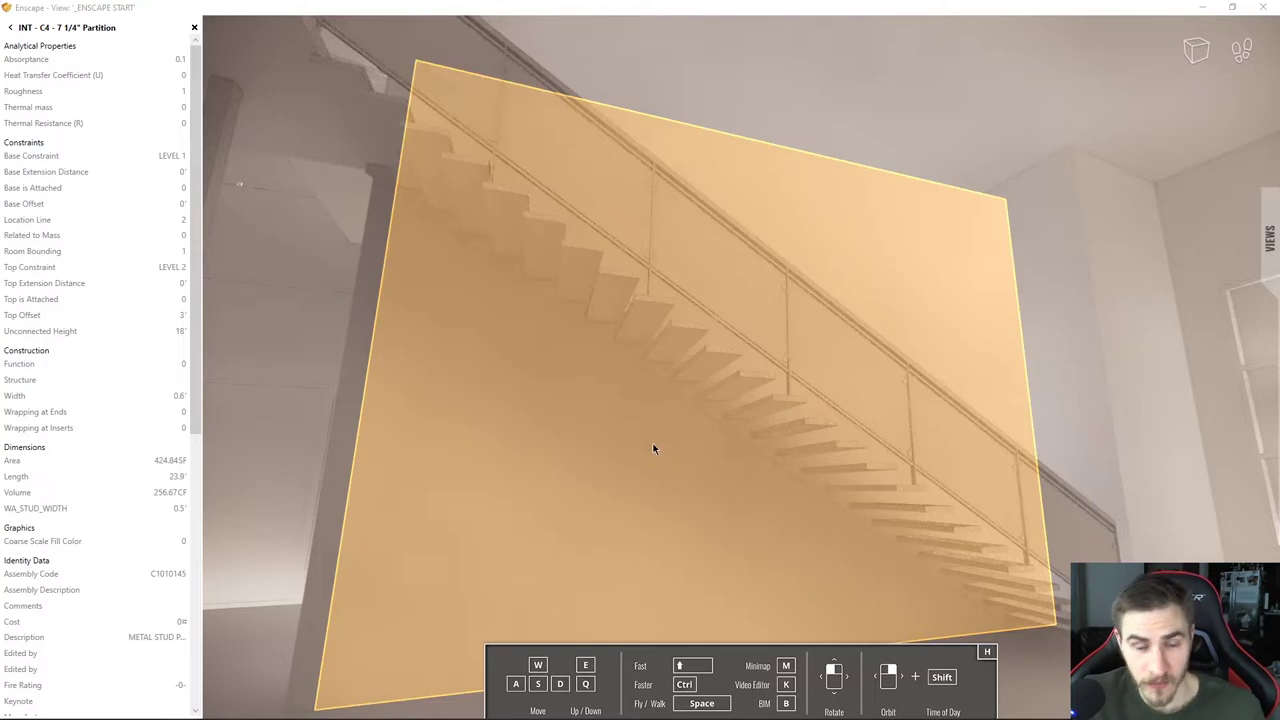
- Move into the living room and show the BIM properties of the tripod floor lamp, the laptop, and the dining table and chairs
left_click_drag(637, 442, 570, 430)
key("w")
left_click(635, 336)
left_click(635, 340)
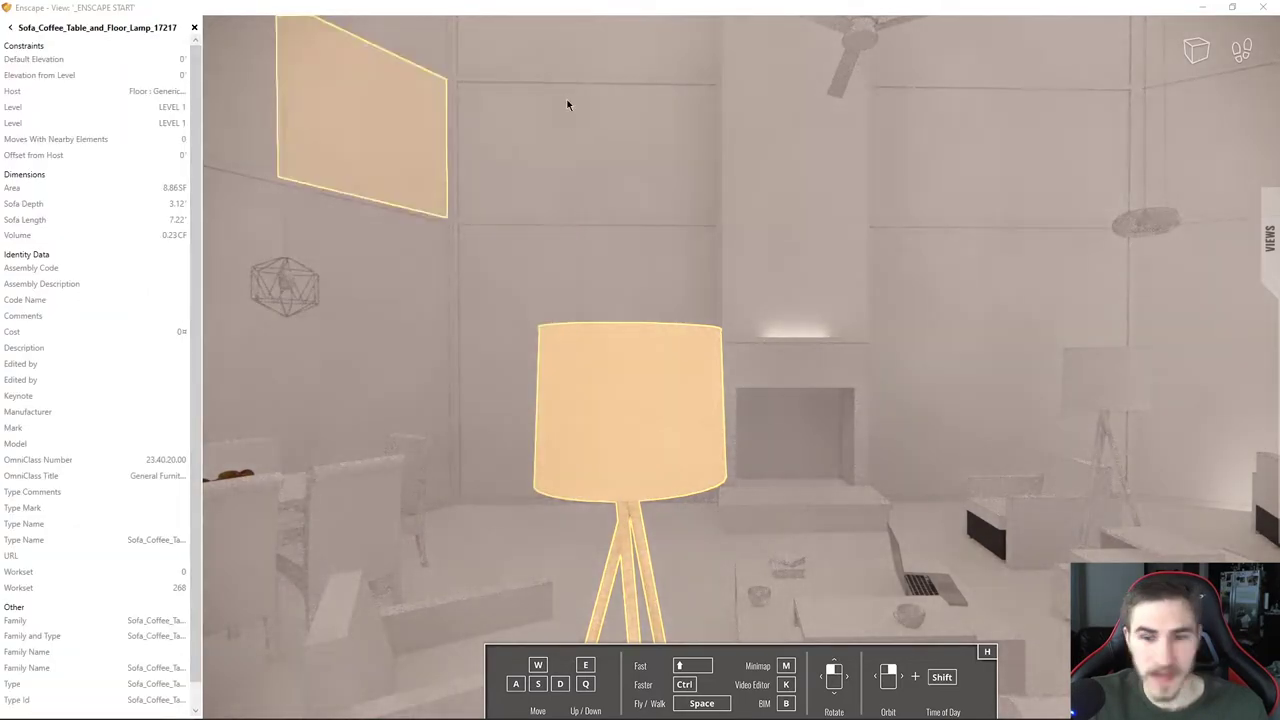
left_click(922, 572)
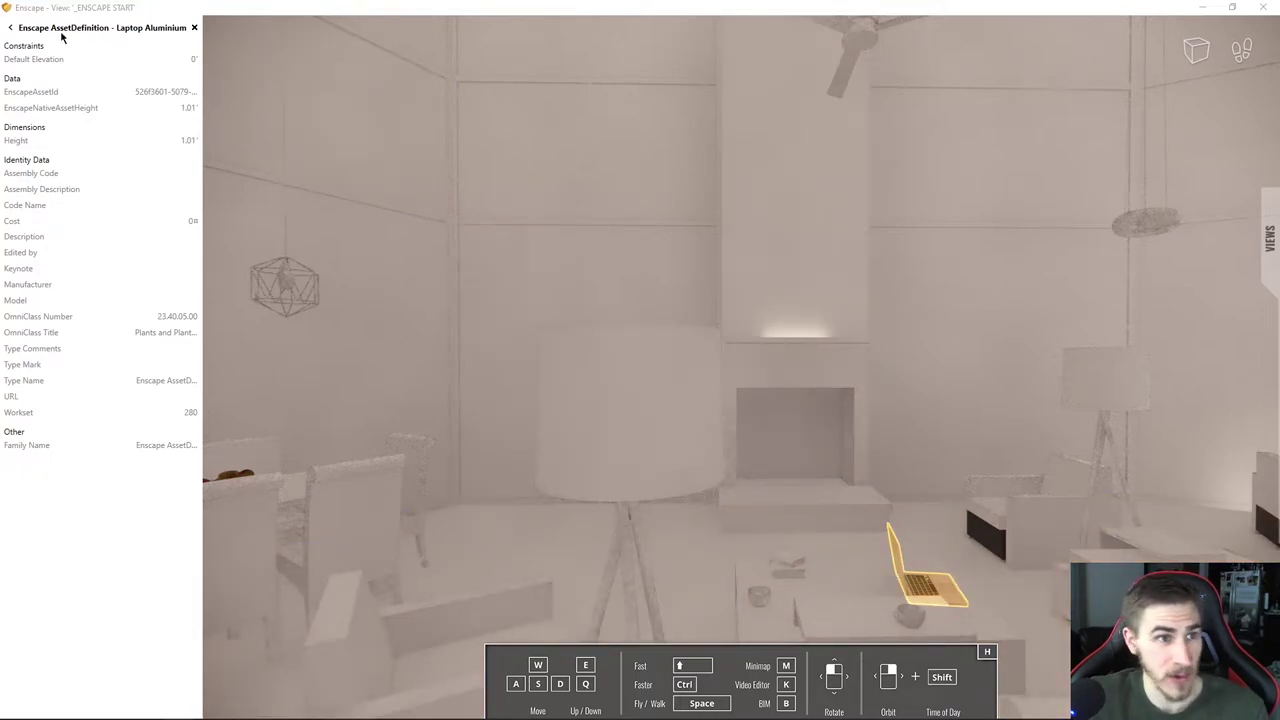
left_click(379, 484)
- Leave the house in fly mode and frame the glazed facade corner with the balcony from outside
left_click_drag(640, 305, 575, 320)
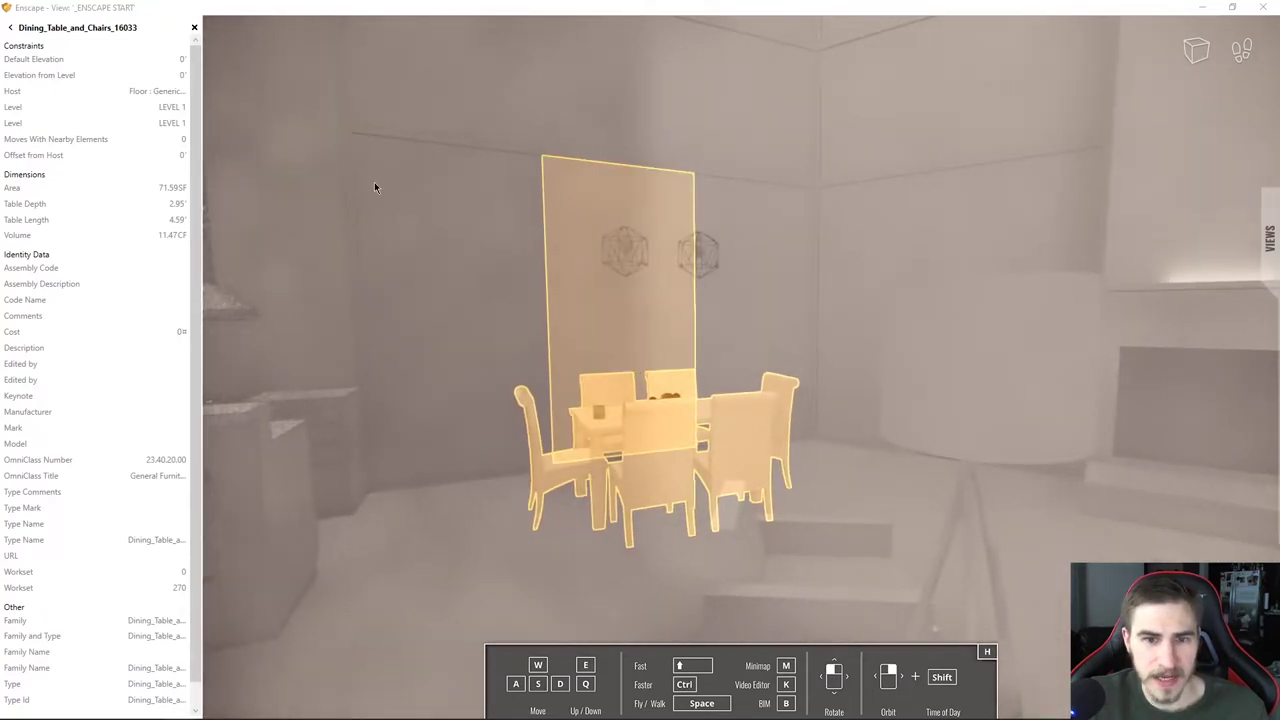
key("w")
mouse_move(745, 310)
left_mouse_down()
mouse_move(800, 312)
mouse_move(765, 312)
left_mouse_up()
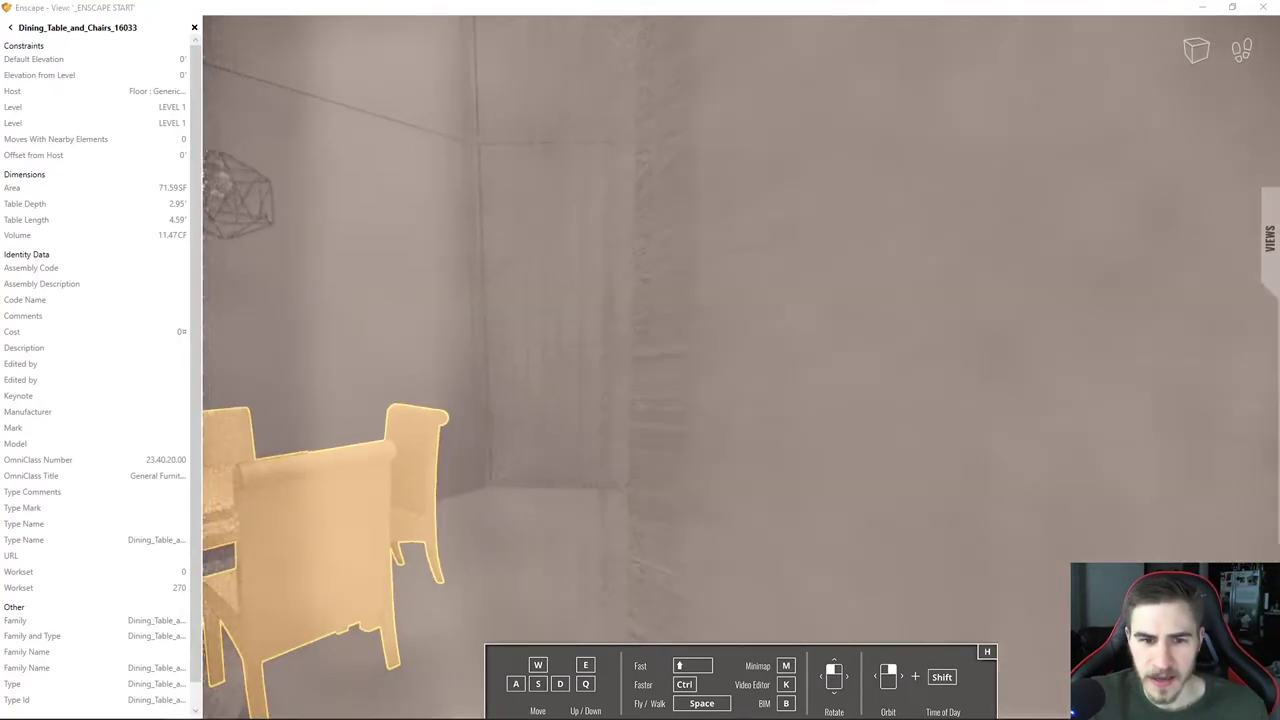
key("space")
key("w")
left_click_drag(640, 340, 1000, 320)
scroll(760, 330, "down", 10)
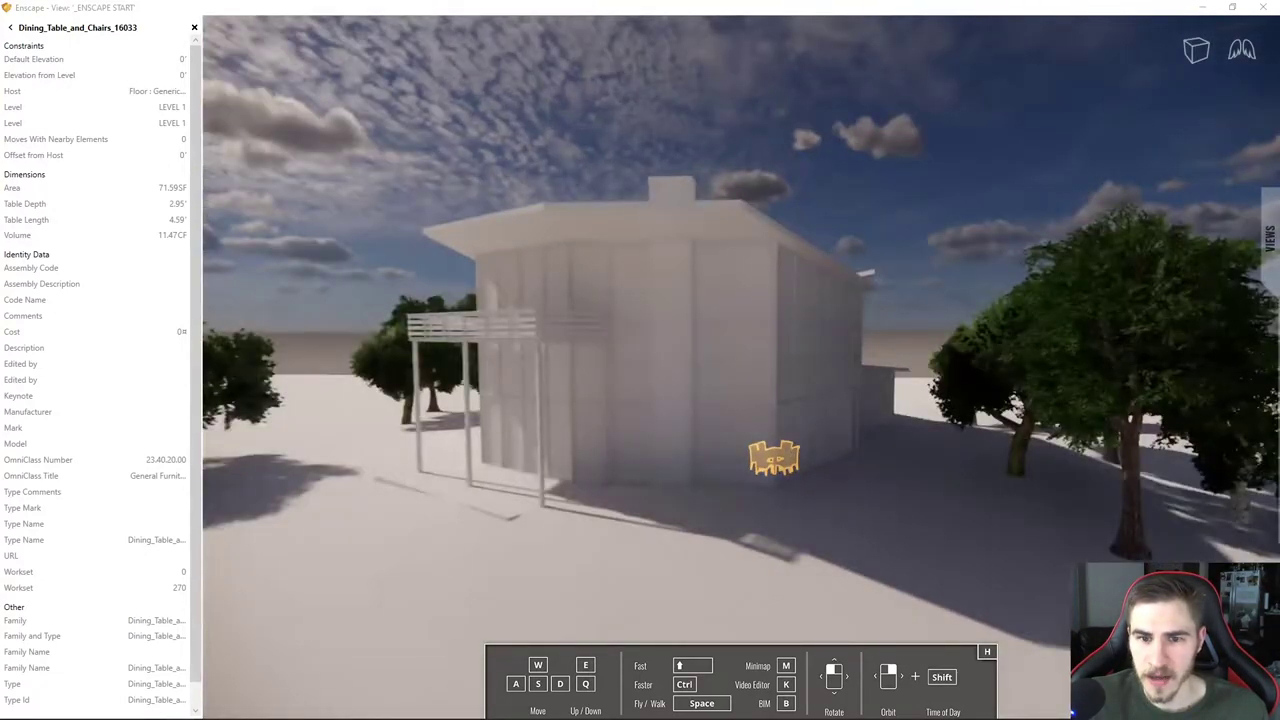
key("w")
left_click_drag(746, 374, 704, 280)
key("space")
key("space")
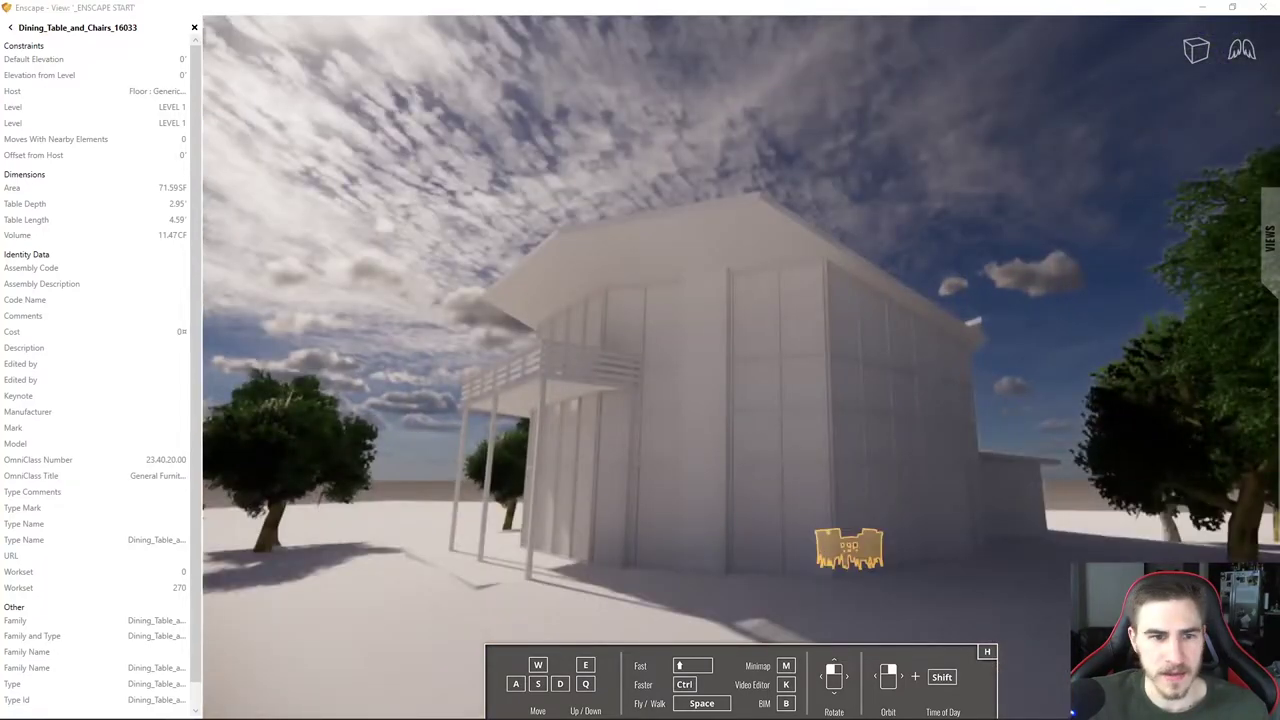
- Clear the dining set selection and collapse the BIM information categories from Curtain Panels through Runs
left_click(388, 326)
left_click(55, 146)
left_click(40, 42)
left_click(8, 42)
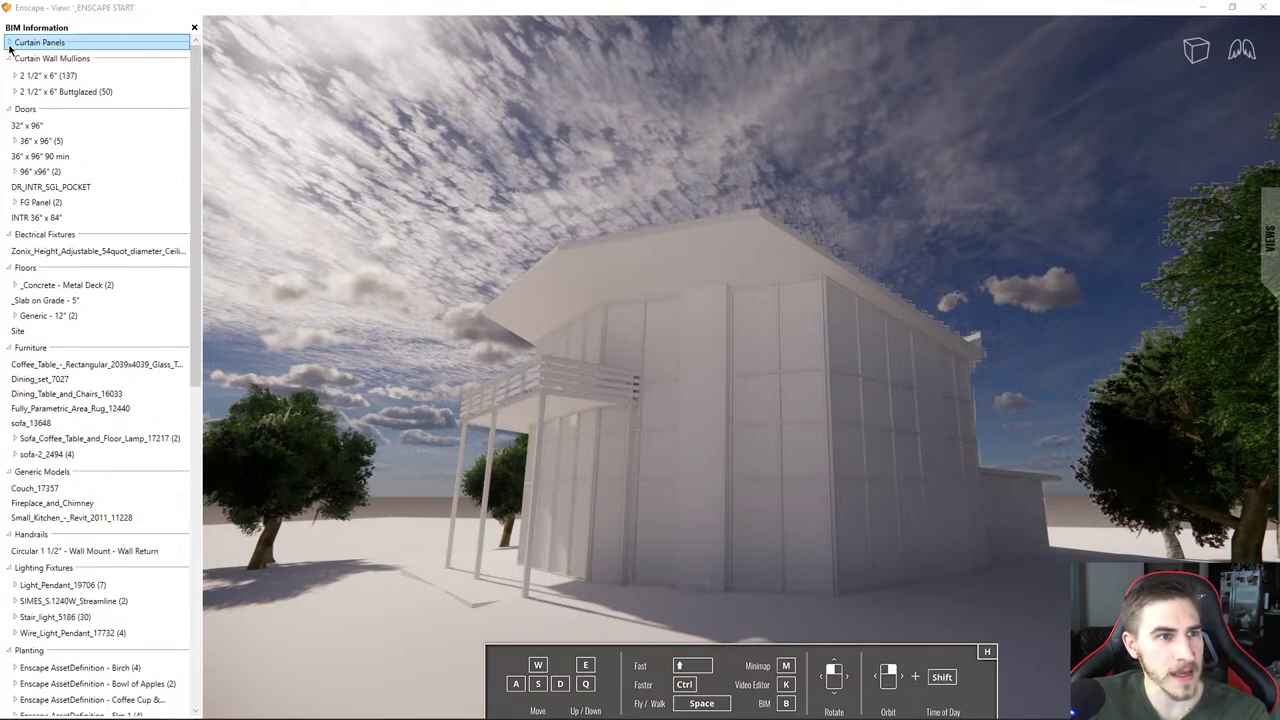
left_click(7, 59)
left_click(9, 75)
left_click(9, 75)
left_click(9, 90)
left_click(9, 90)
left_click(9, 106)
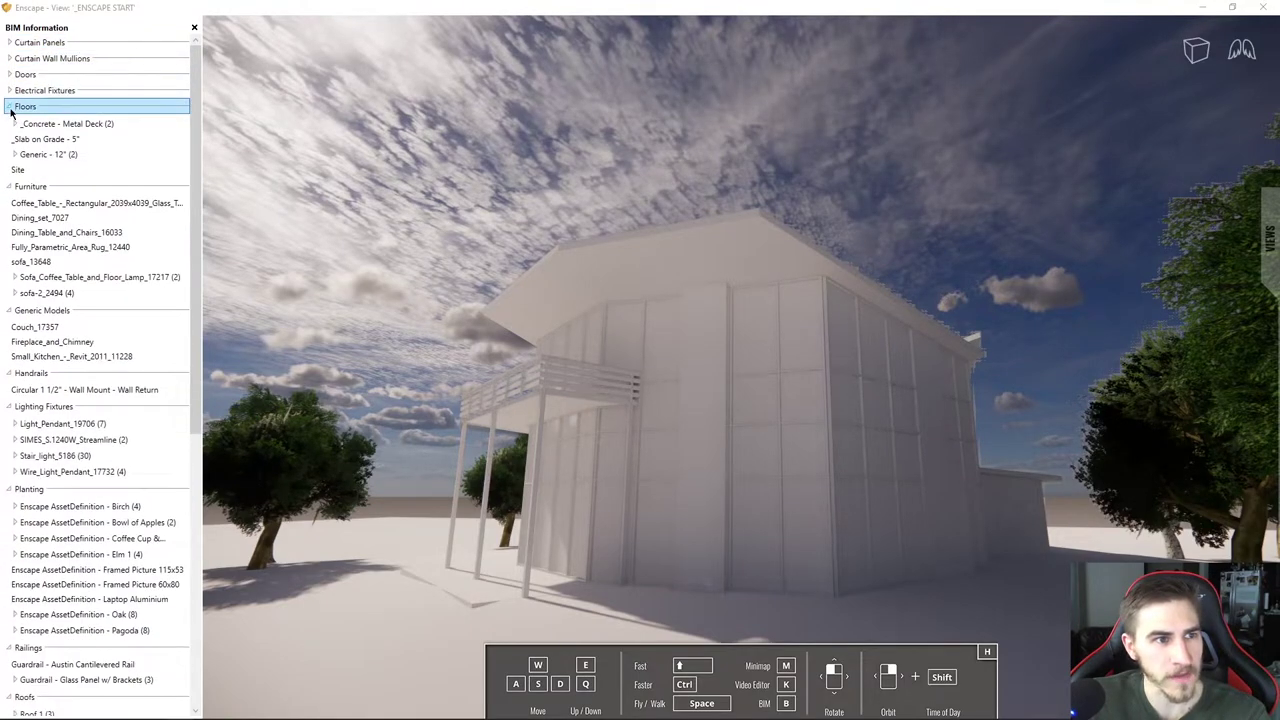
left_click(9, 106)
left_click(9, 121)
left_click(9, 122)
left_click(9, 138)
left_click(9, 138)
left_click(9, 155)
left_click(9, 155)
left_click(9, 171)
left_click(9, 171)
left_click(9, 187)
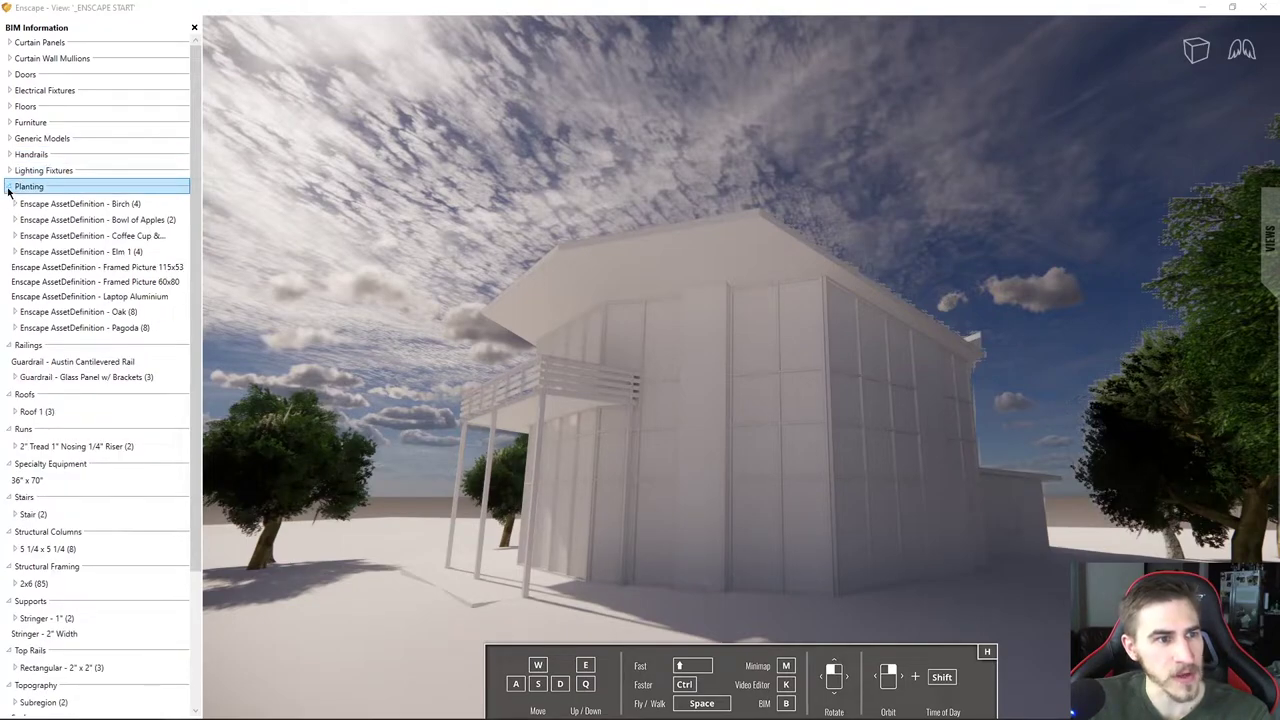
left_click(9, 187)
left_click(9, 203)
left_click(9, 203)
left_click(9, 218)
left_click(9, 218)
left_click(9, 234)
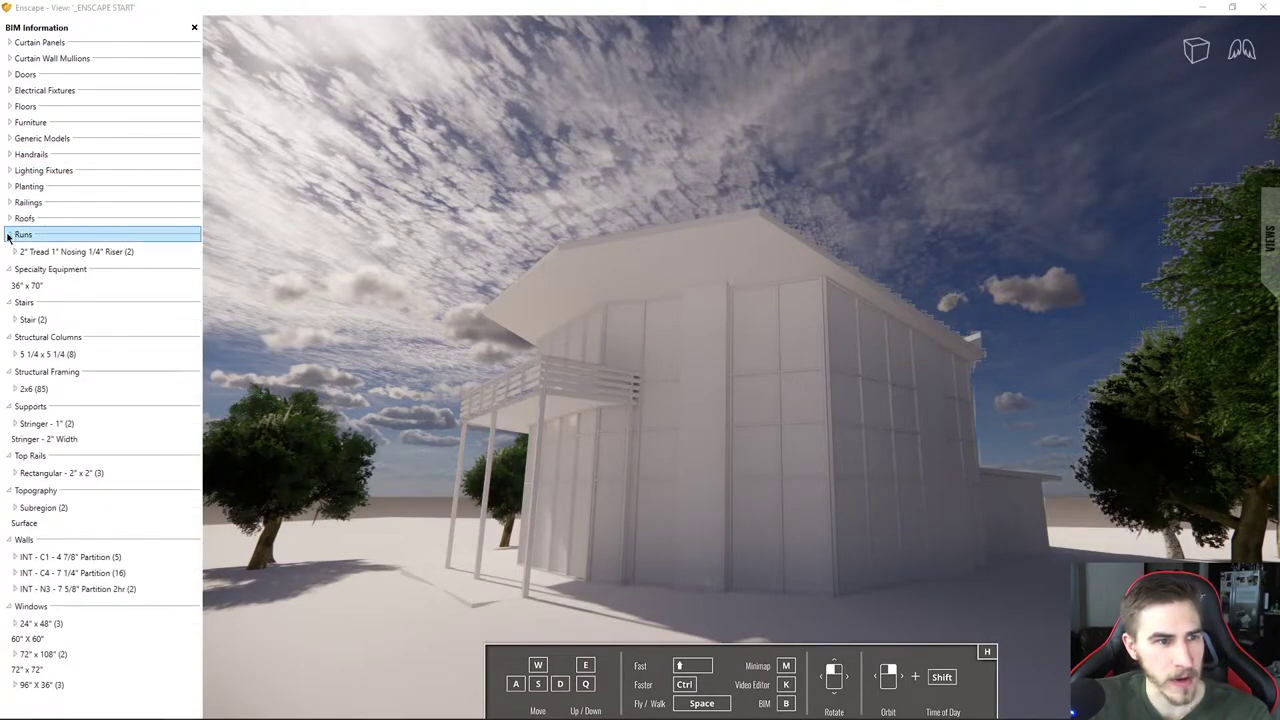
left_click(9, 234)
- Look over the element categories in the BIM information list and the house elements they cover
left_click(45, 88)
left_click(59, 58)
left_click(60, 218)
left_click(50, 106)
left_click(80, 170)
left_click(94, 204)
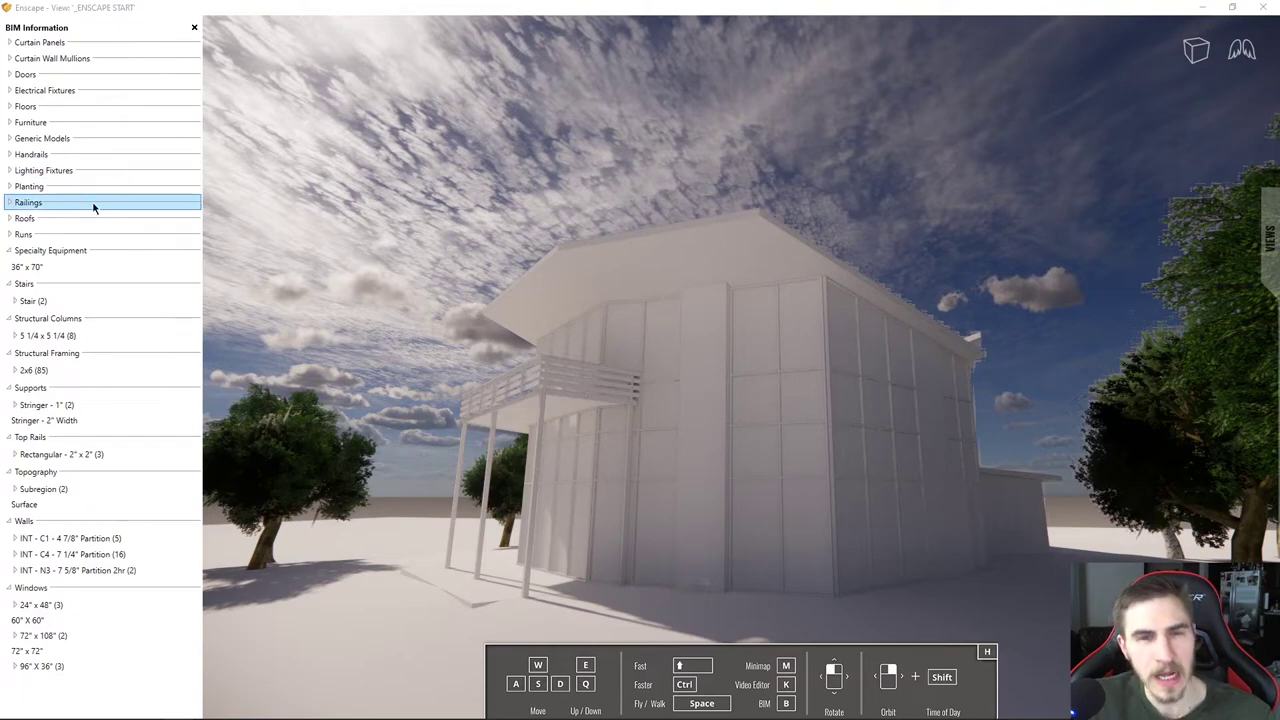
left_click(100, 141)
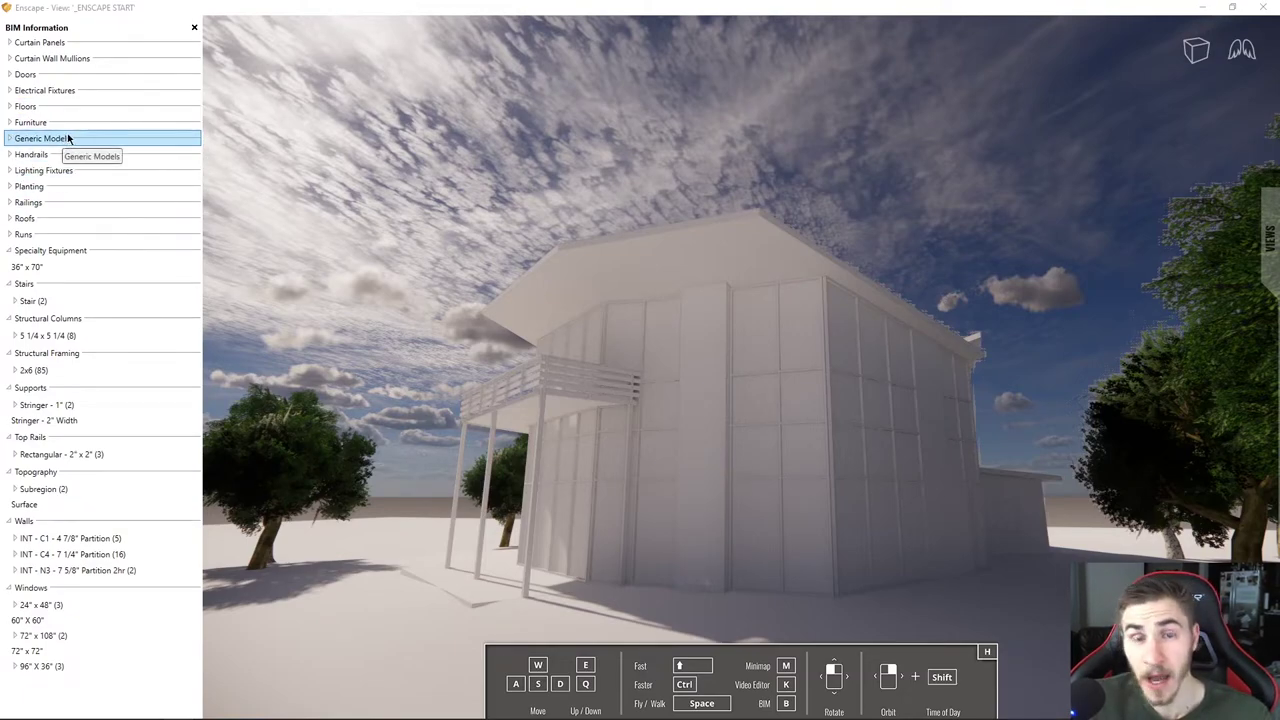
left_click(72, 124)
left_click(92, 155)
left_click(40, 284)
left_click(40, 301)
left_click(40, 301)
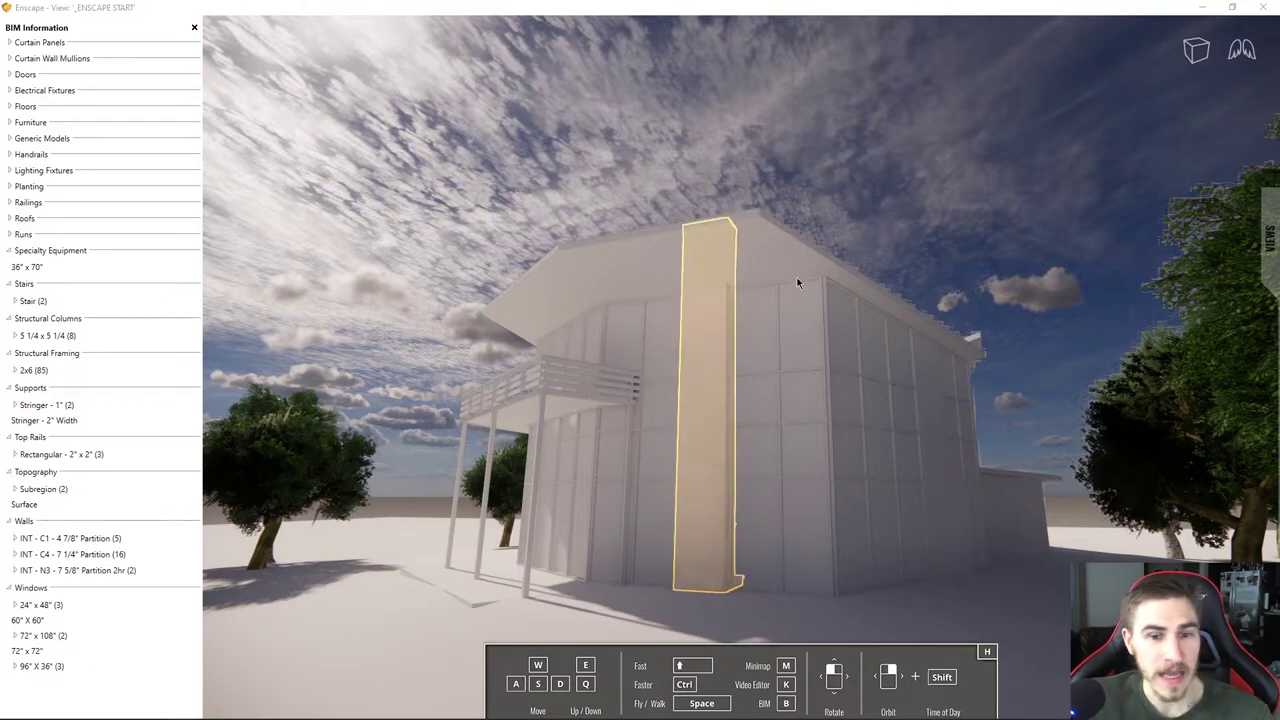
left_click(88, 72)
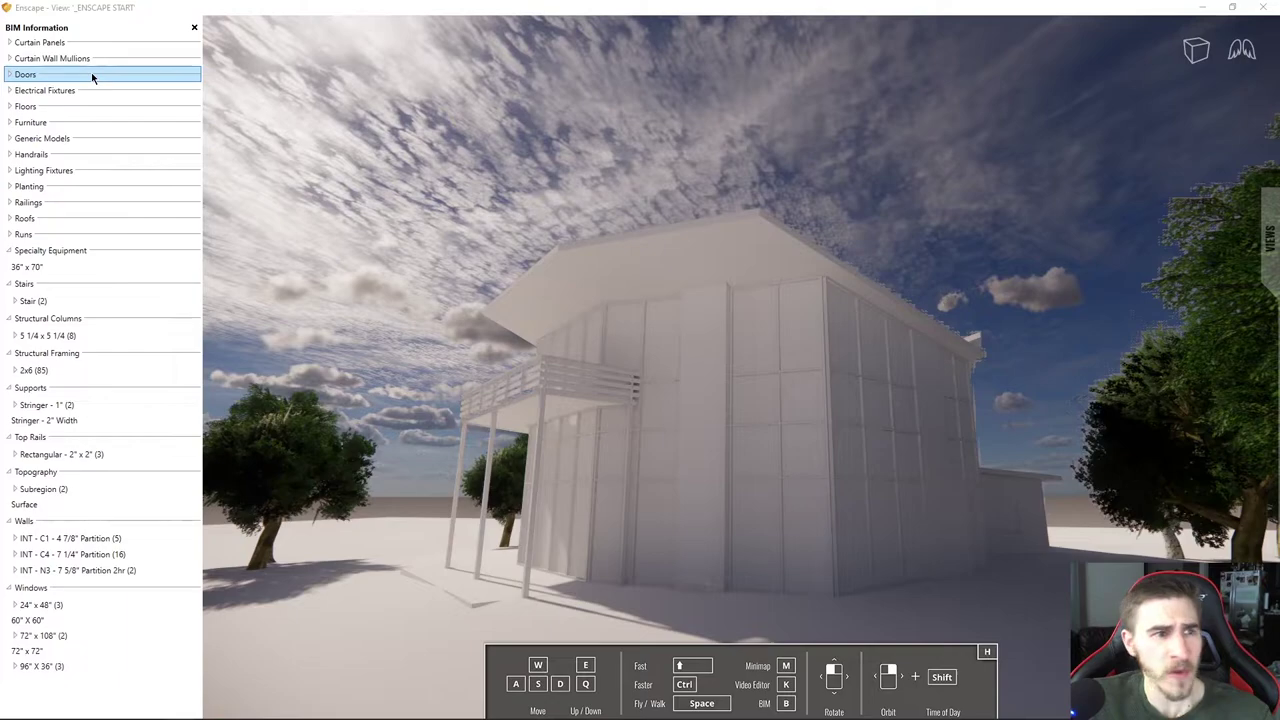
- Expand Curtain Panels, highlight all Glazed - Vision panels on the facade, and list the group's individual entries
left_click(8, 43)
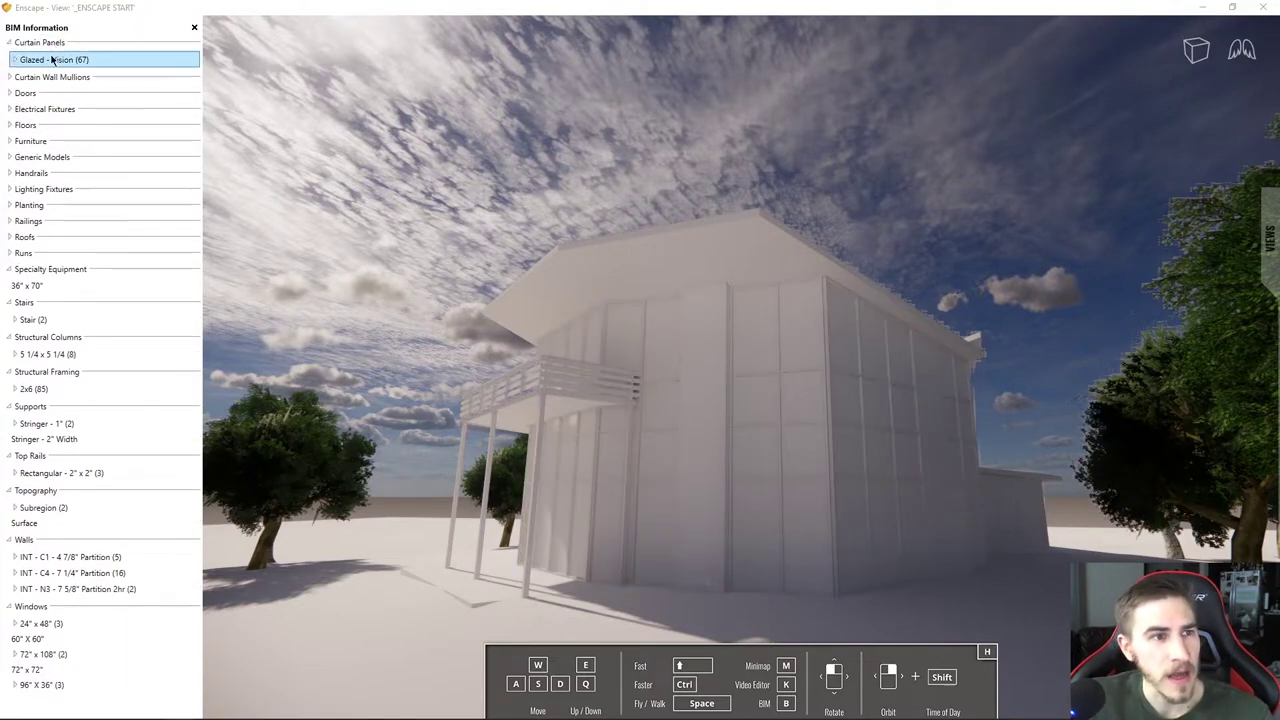
left_click(54, 58)
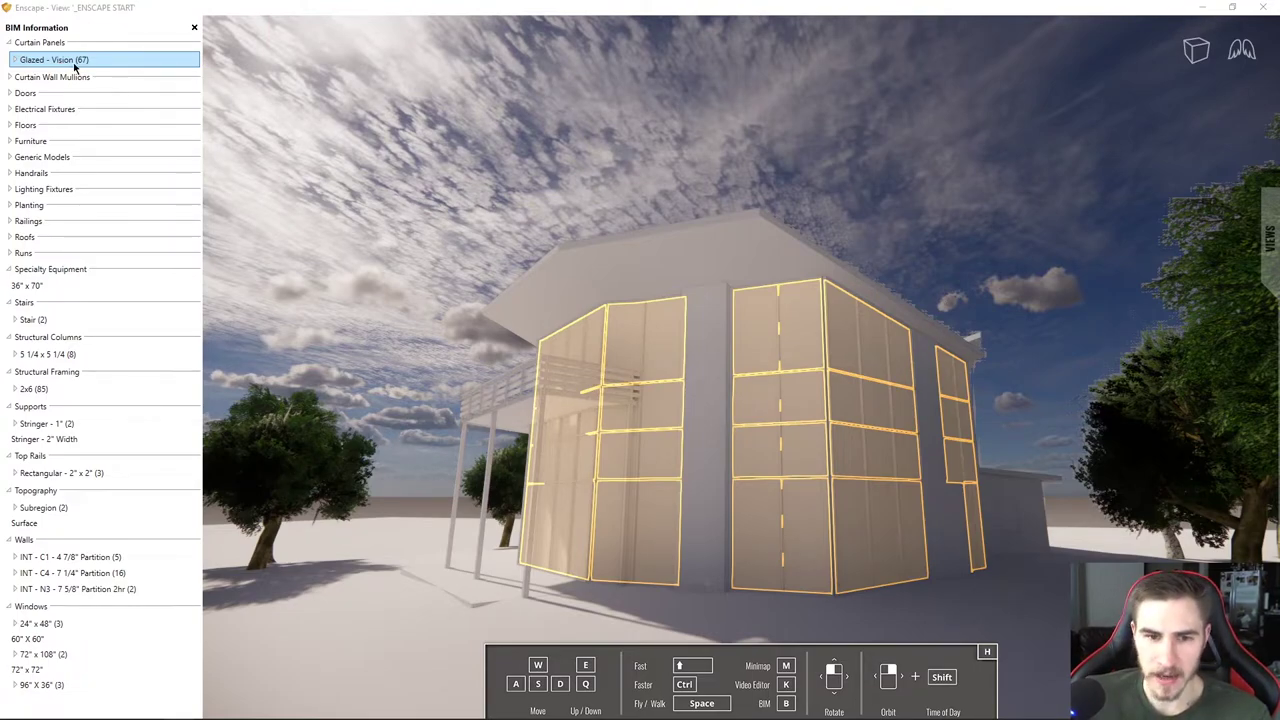
left_click(551, 134)
left_click(74, 62)
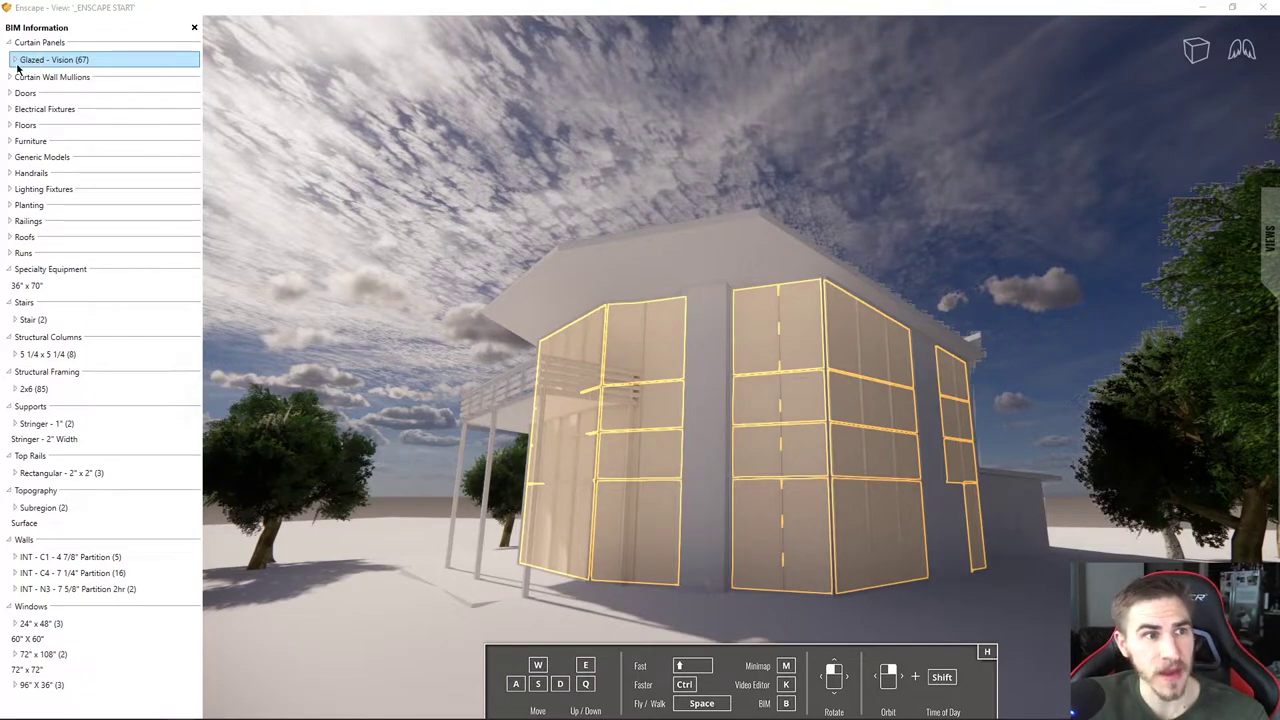
left_click(14, 61)
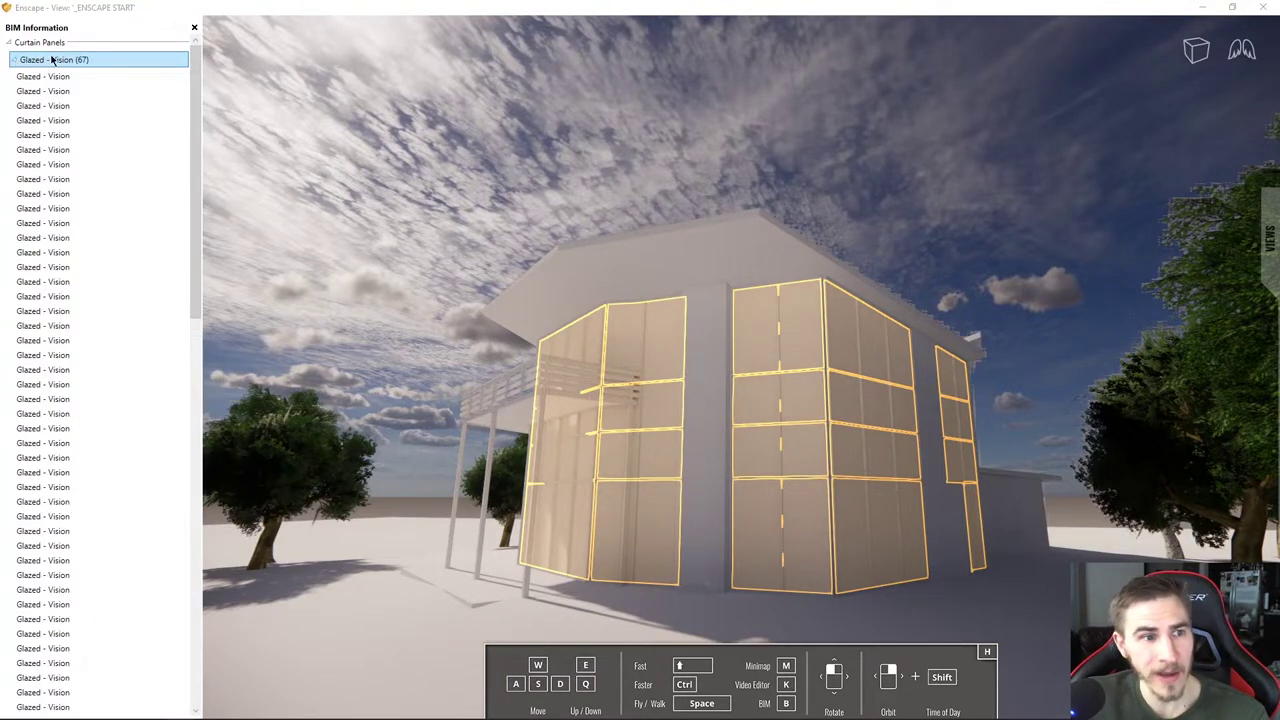
- Examine which facade panel each individual Glazed - Vision entry refers to, working through the whole list
left_click(50, 208)
left_click(54, 238)
left_click(57, 311)
left_click(59, 384)
left_click(55, 443)
left_click(52, 487)
left_click(52, 545)
left_click(55, 589)
left_click(55, 604)
left_click(50, 531)
left_click(60, 384)
left_click(80, 193)
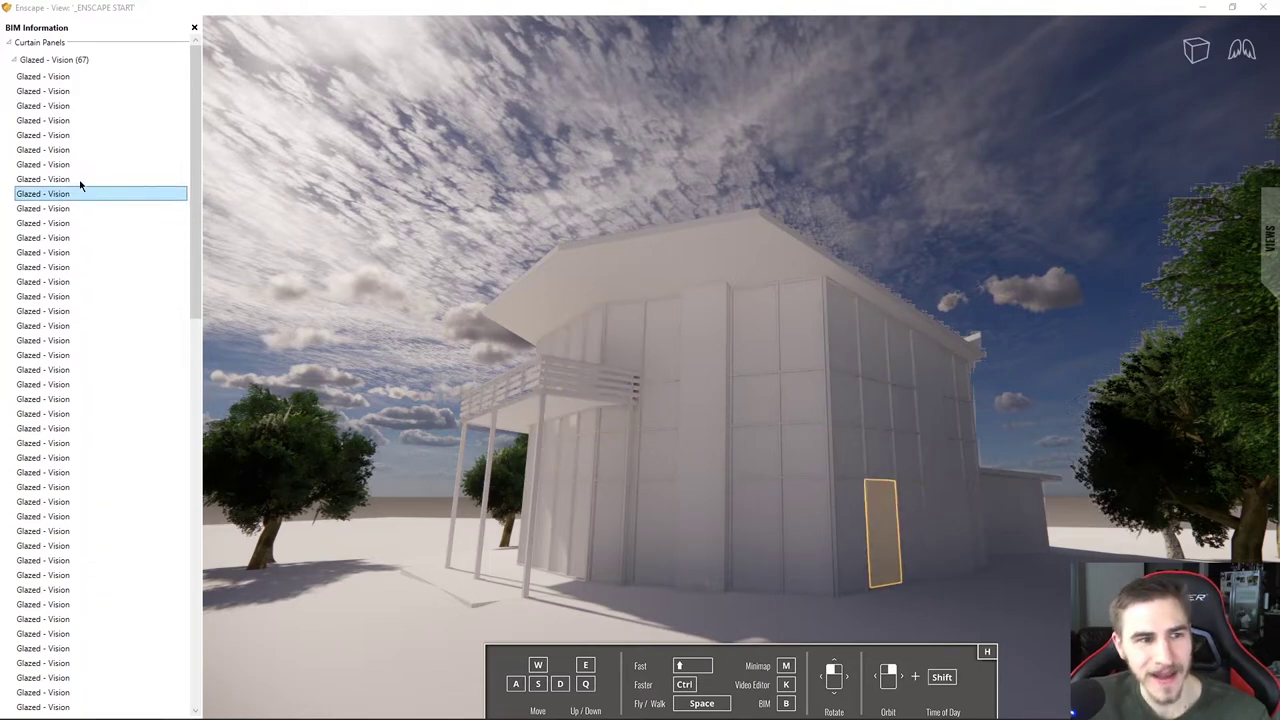
left_click(80, 414)
left_click(77, 531)
left_click(80, 487)
left_click(85, 457)
left_click(85, 413)
left_click(110, 384)
left_click(117, 369)
left_click(125, 325)
left_click(133, 281)
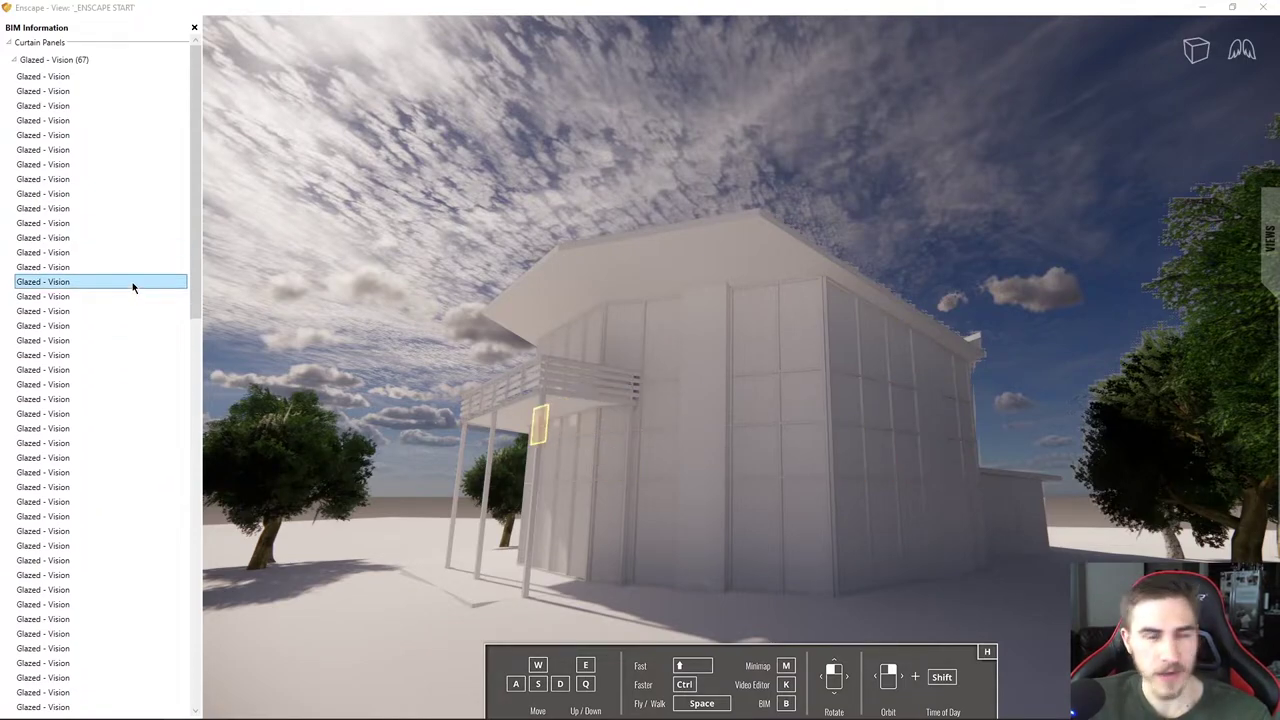
left_click(126, 308)
left_click(134, 281)
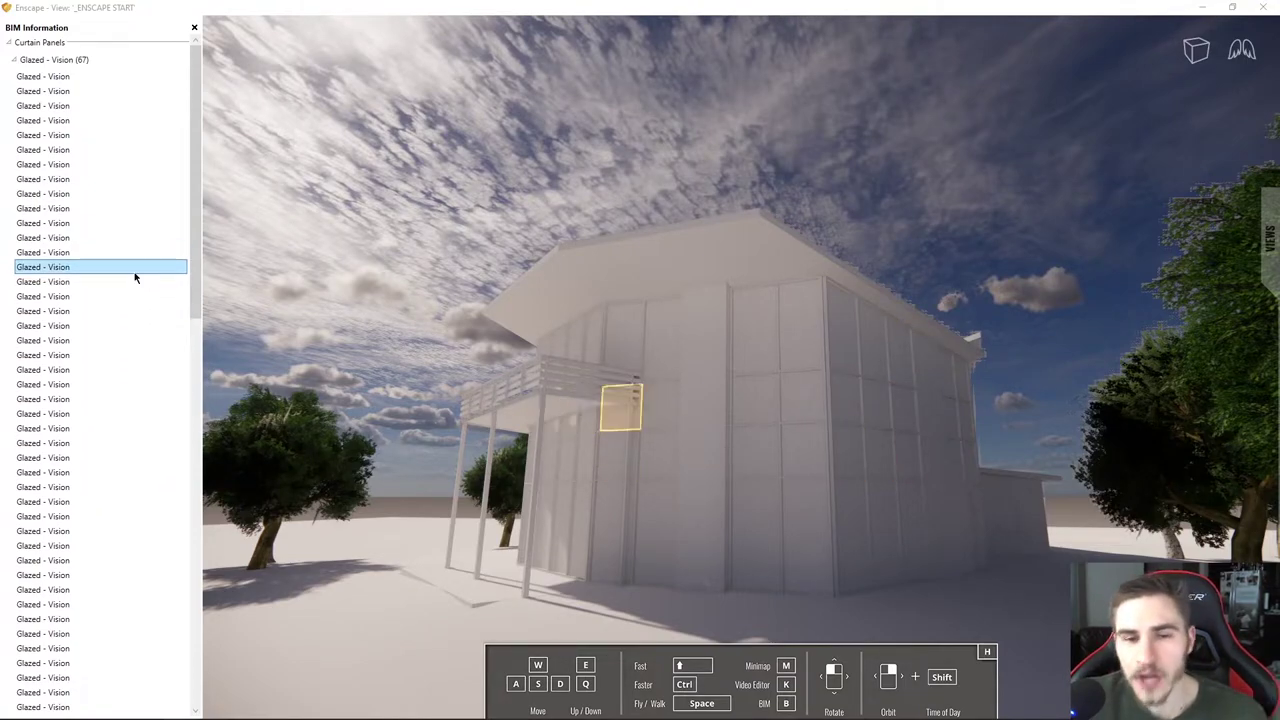
left_click(128, 208)
scroll(123, 190, "down", 2)
left_click(115, 215)
scroll(95, 300, "down", 2)
scroll(80, 400, "down", 2)
left_click(68, 516)
left_click(75, 576)
left_click(86, 603)
left_click(95, 547)
left_click(106, 475)
left_click(125, 164)
left_click(60, 281)
left_click(63, 384)
left_click(60, 472)
left_click(57, 516)
left_click(100, 604)
- Show the BIM properties of the upper Glazed - Vision panel beside the solid wall strip, and return to the element list
left_click(895, 57)
left_click(752, 323)
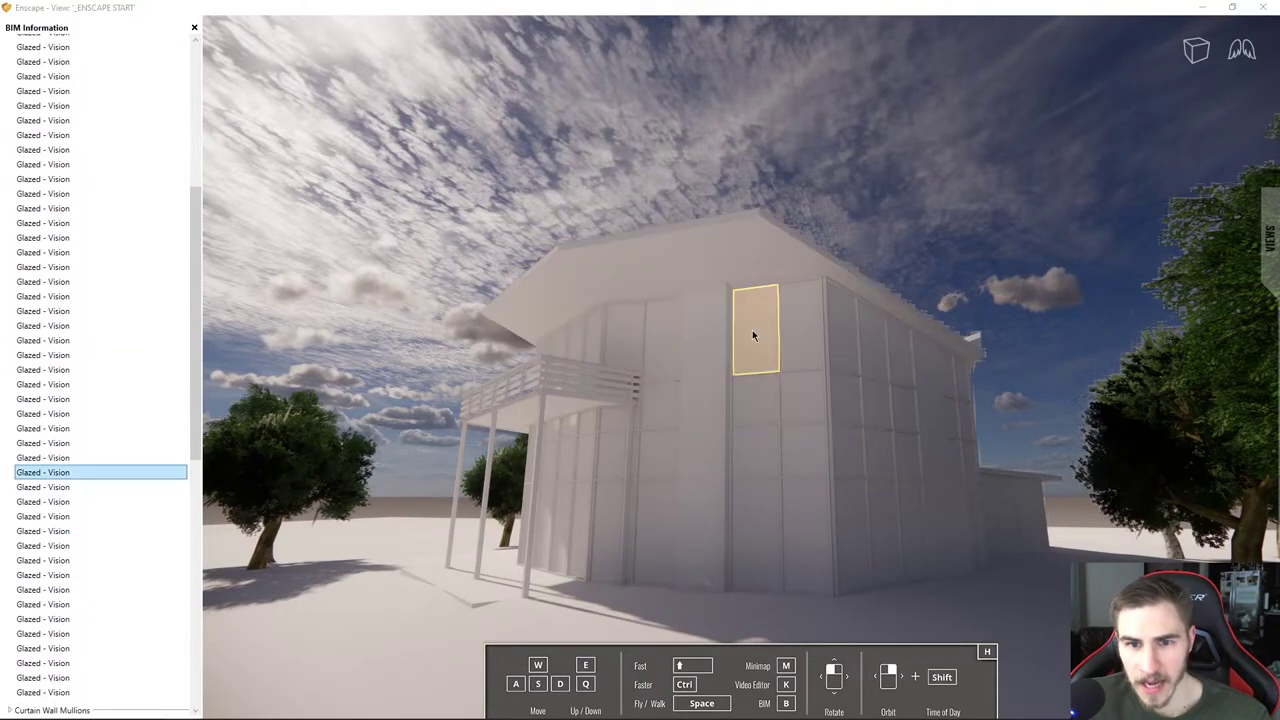
double_click(757, 348)
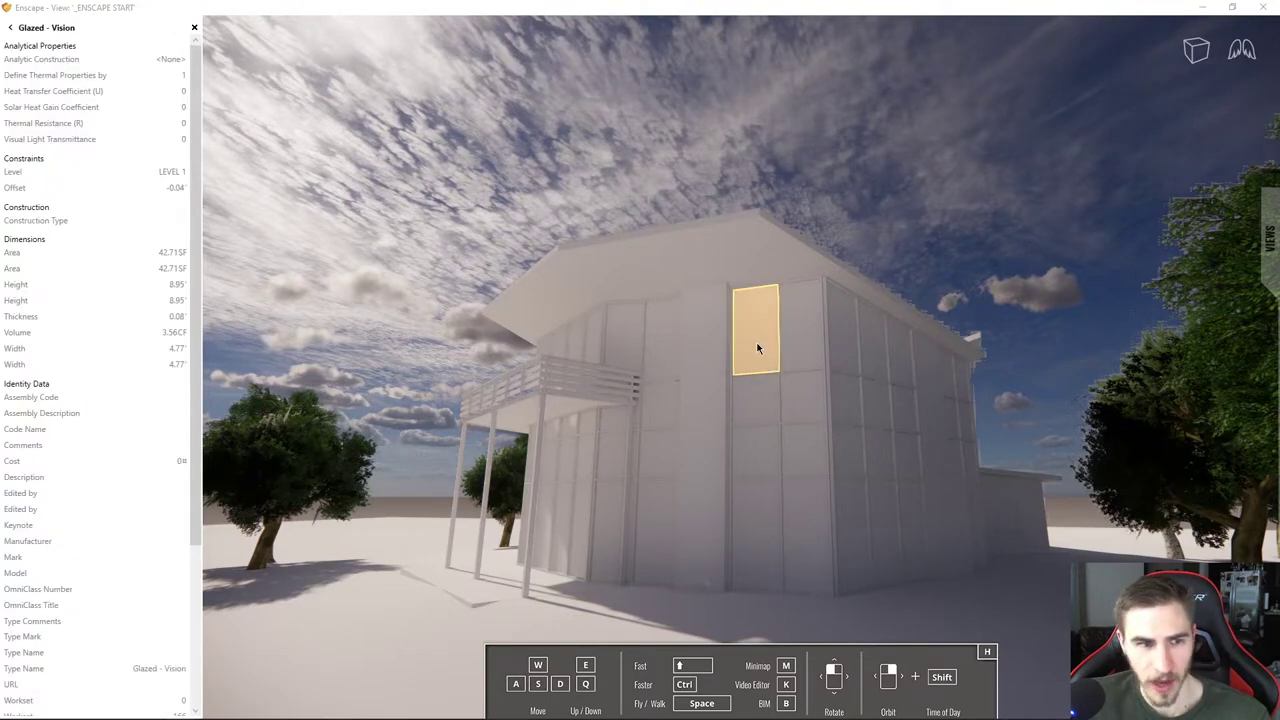
left_click(10, 27)
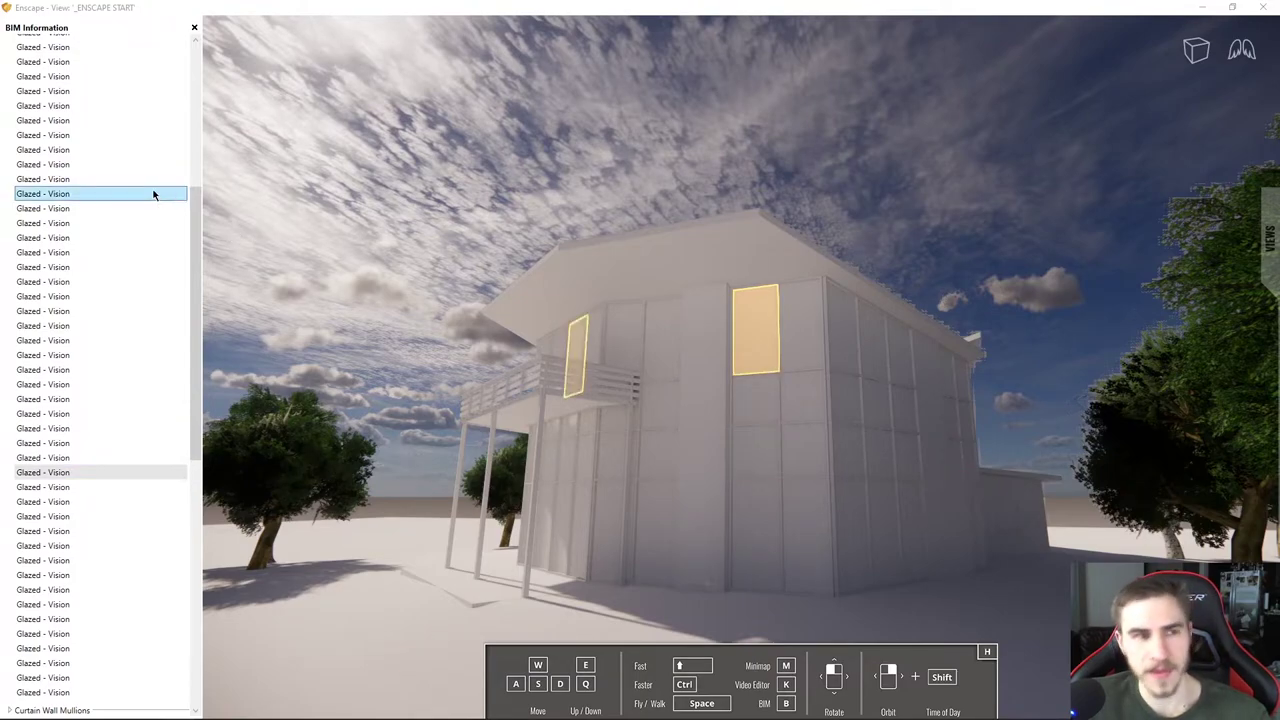
- Collapse the Curtain Panels category and clear the glazed panel selection
scroll(154, 193, "up", 8)
left_click(8, 42)
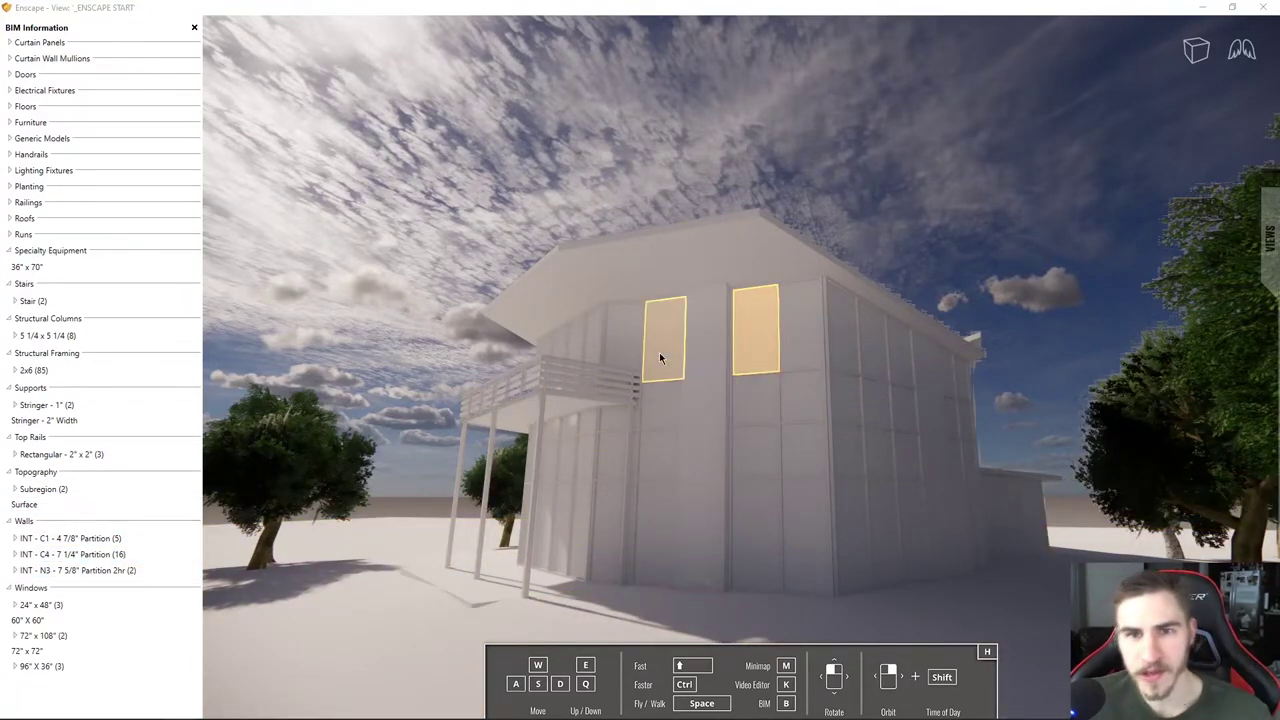
left_click(910, 232)
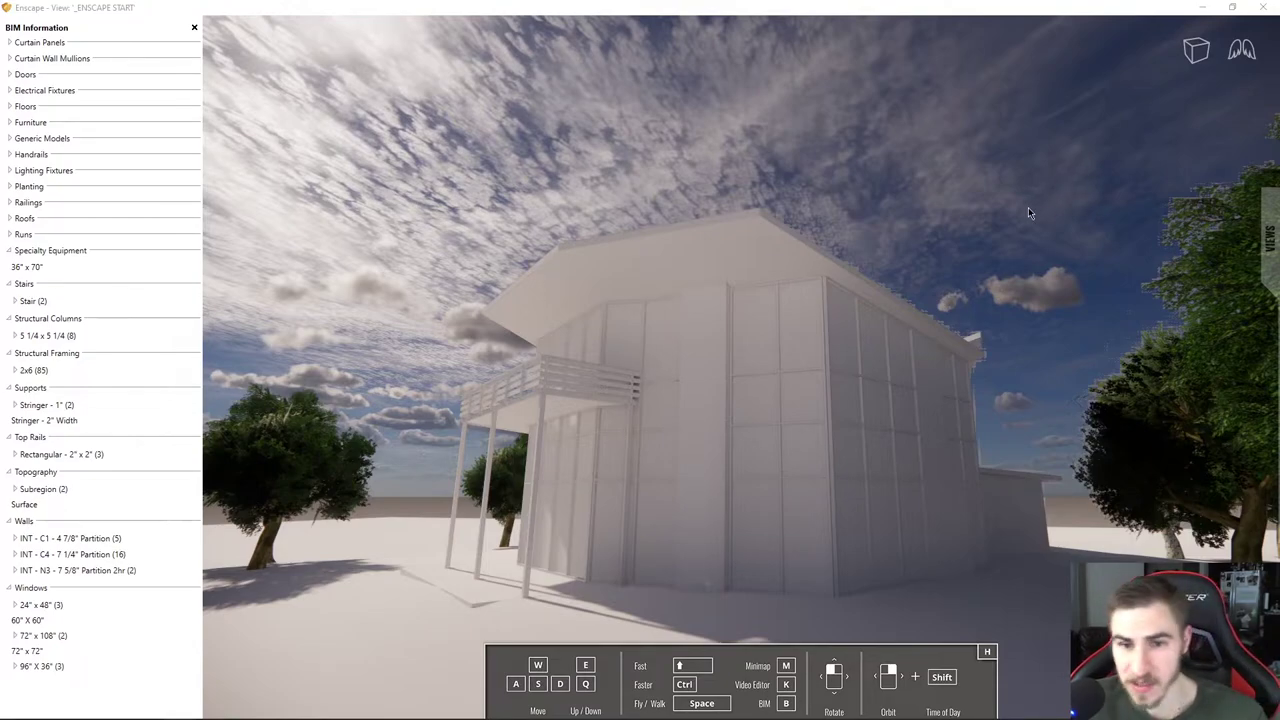
- Read through the BIM properties of the upper Glazed - Vision panel next to the building corner, and deselect it
left_click(790, 340)
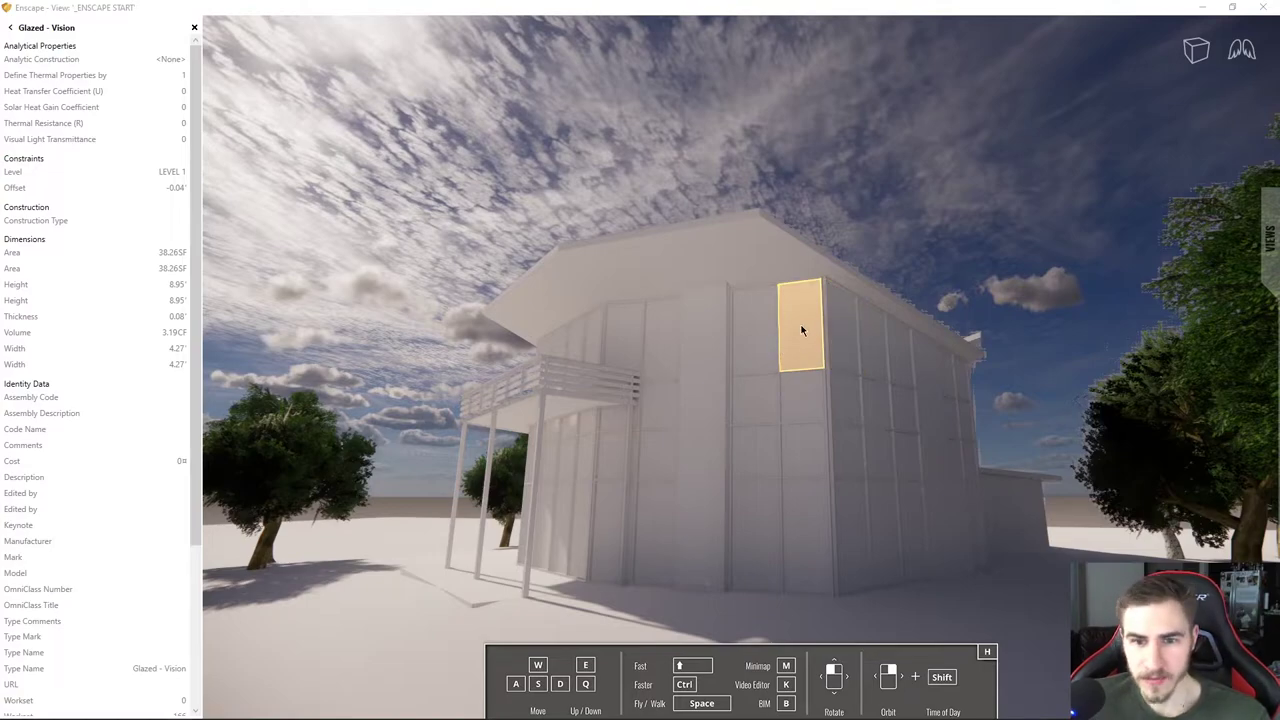
scroll(151, 257, "down", 1)
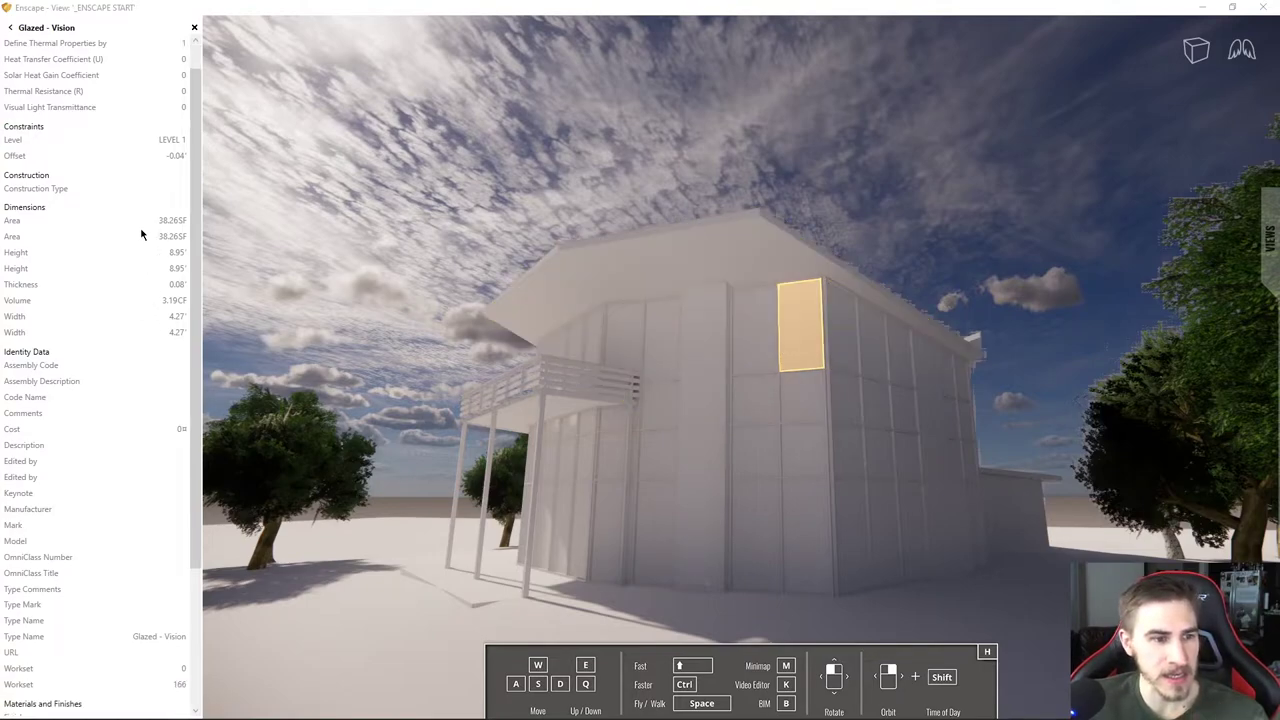
scroll(90, 574, "up", 1)
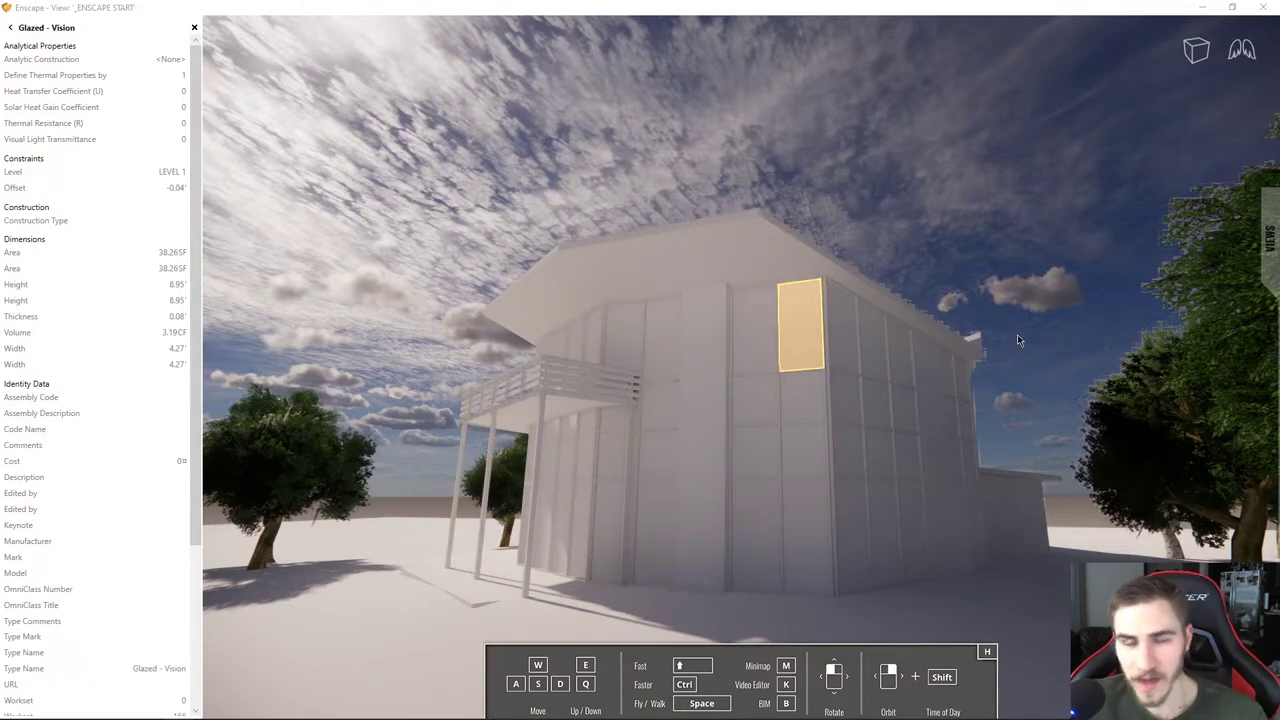
left_click(763, 188)
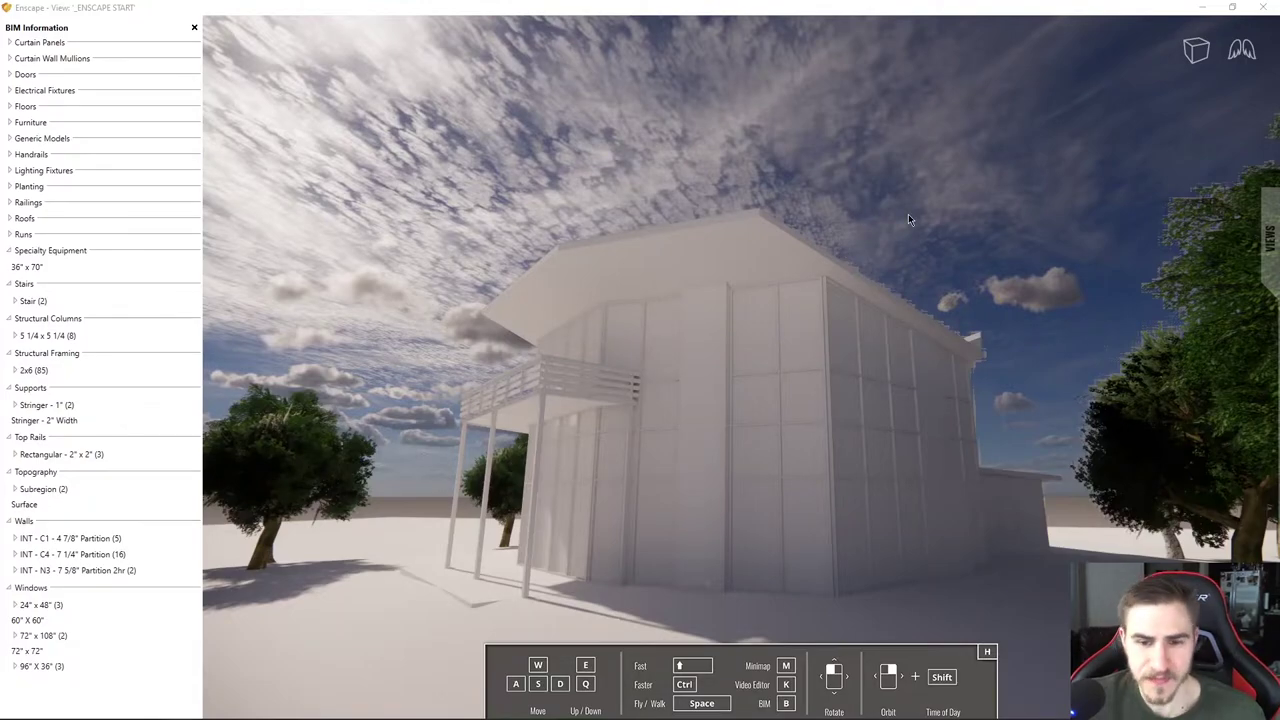
- Close the BIM information and shrink the Enscape window to reveal the Revit model behind it
left_click(194, 28)
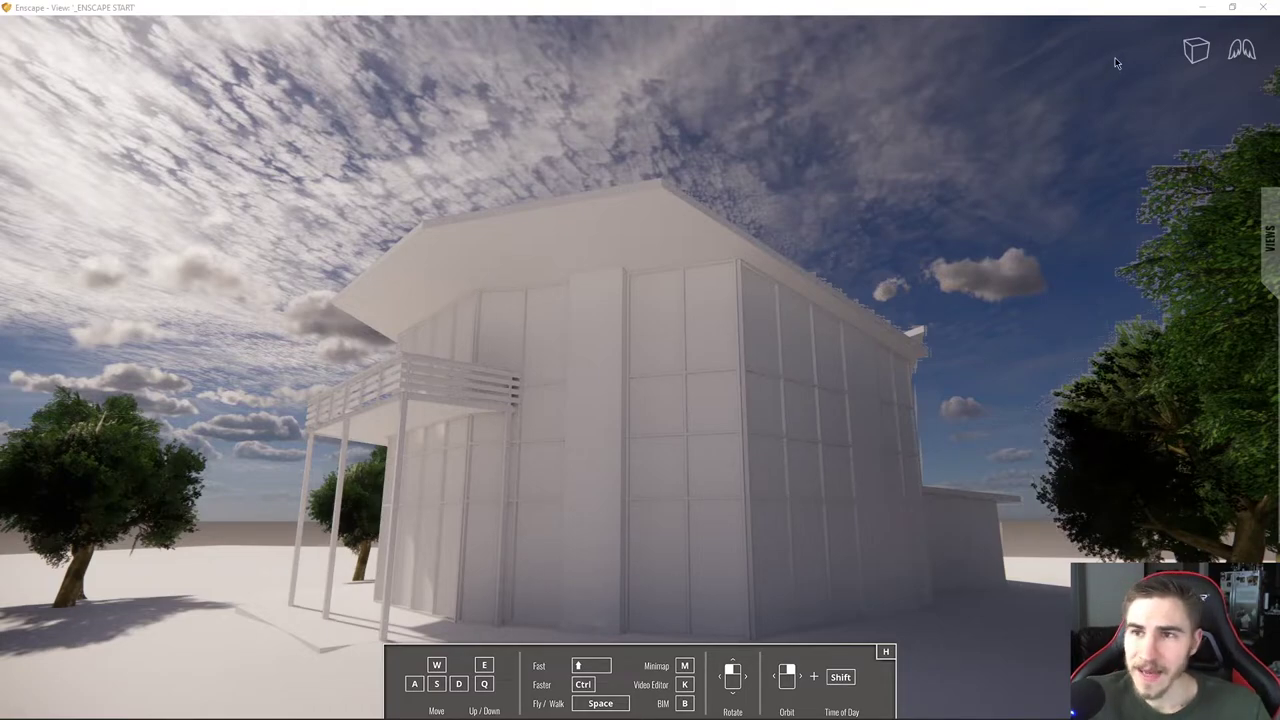
left_click_drag(1170, 11, 1073, 203)
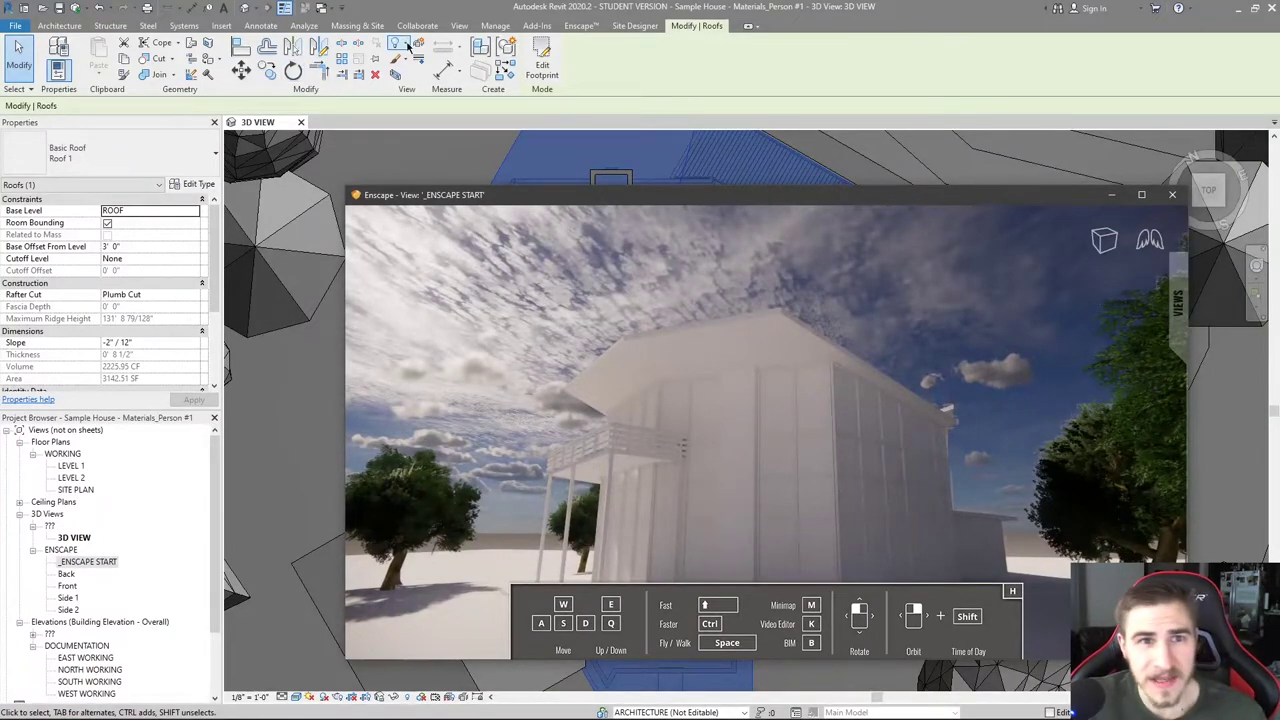
- Switch to Revit, open the Enscape Asset Library and move its window to the side of the house plan
left_click(580, 25)
left_click(437, 55)
left_click_drag(368, 178, 331, 123)
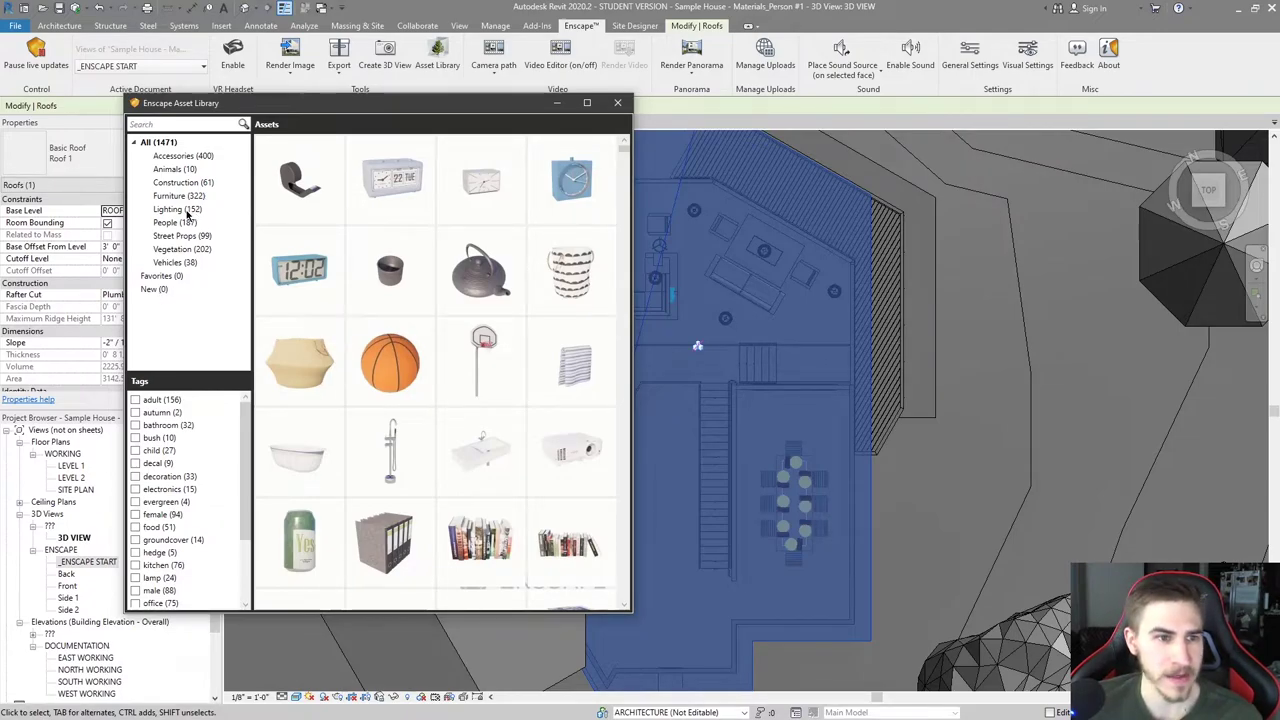
- Show the Lighting assets in the Asset Library and look through the available lamps
mouse_move(351, 309)
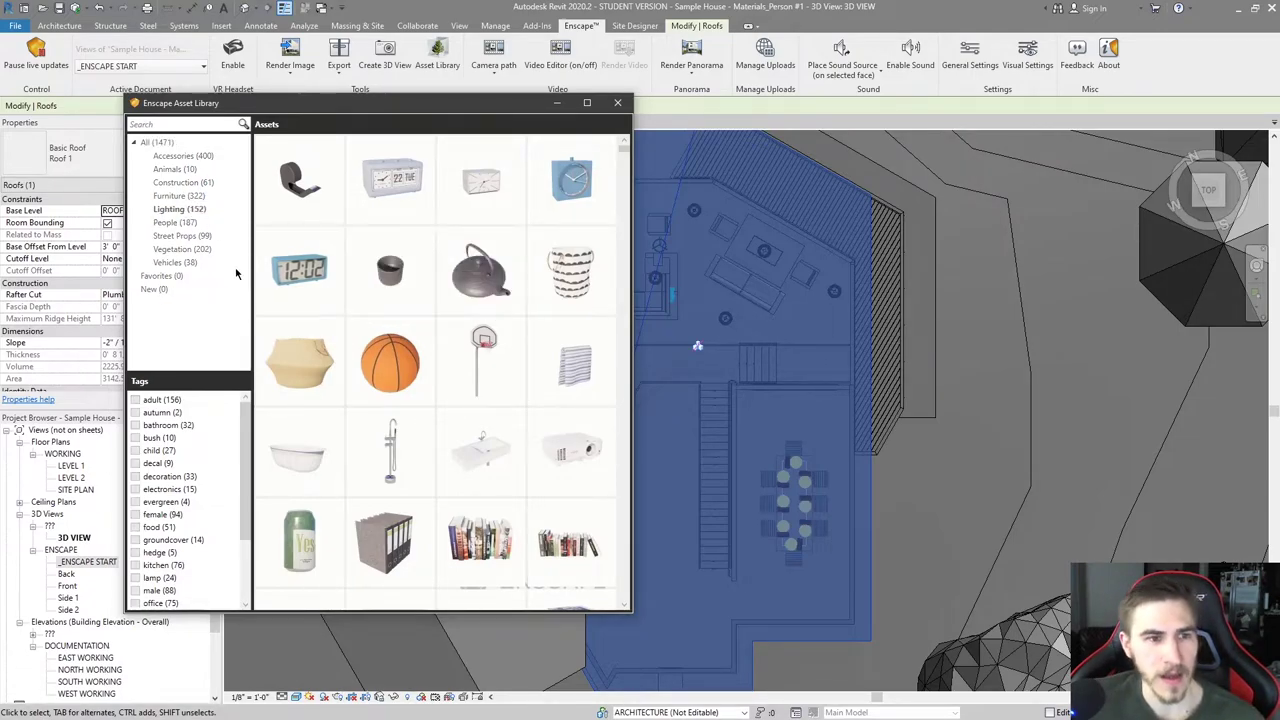
left_click(179, 209)
scroll(370, 320, "down", 8)
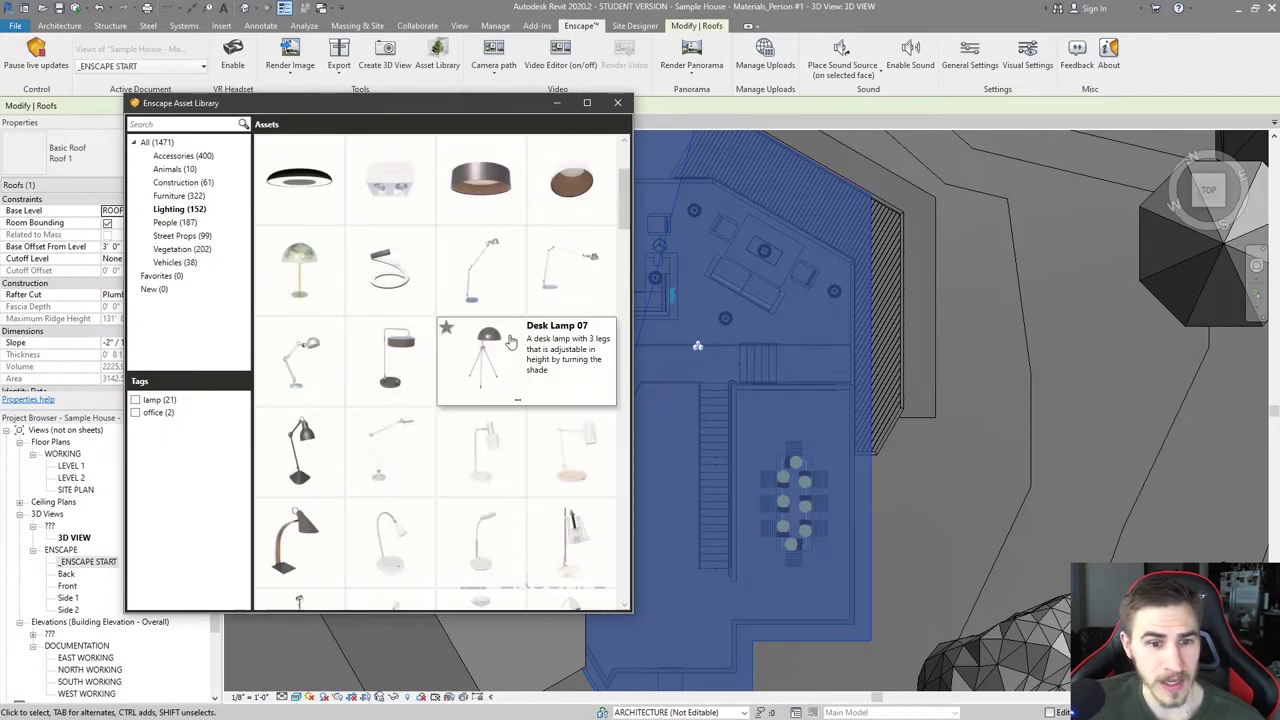
- Look through the floor, pathway and pendant lamps further down the Lighting assets
scroll(420, 232, "down", 5)
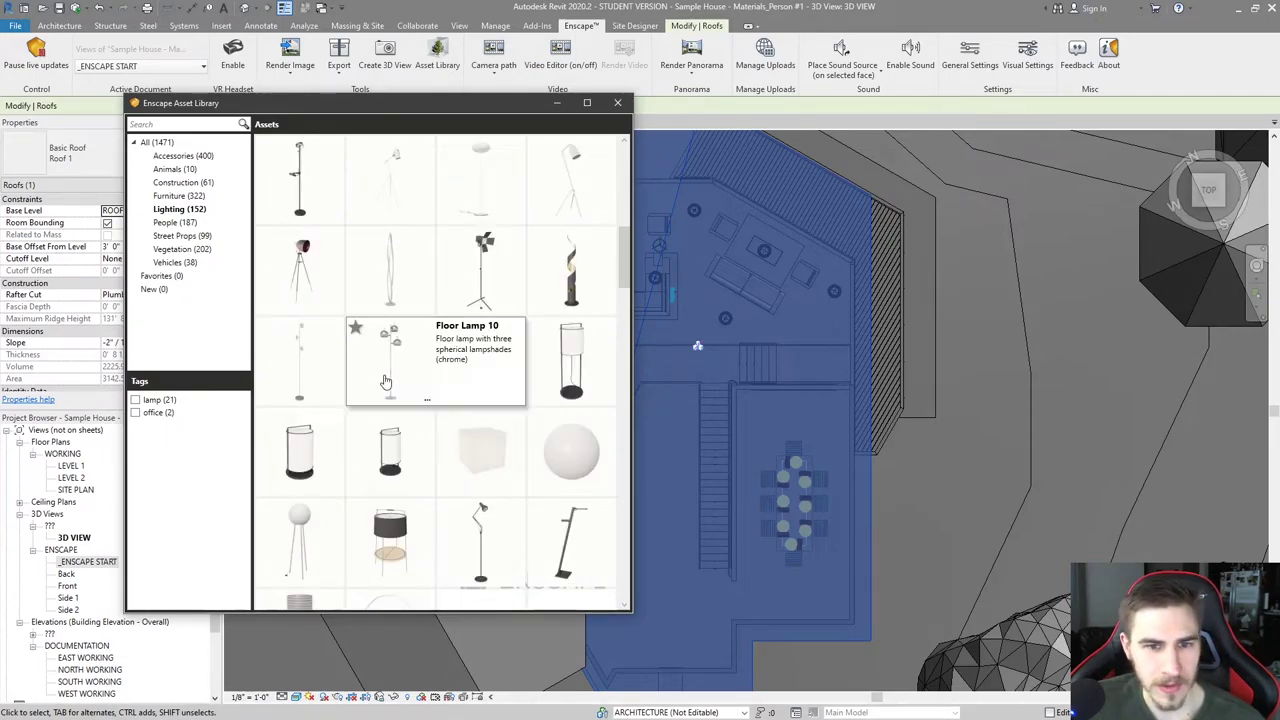
scroll(500, 300, "down", 3)
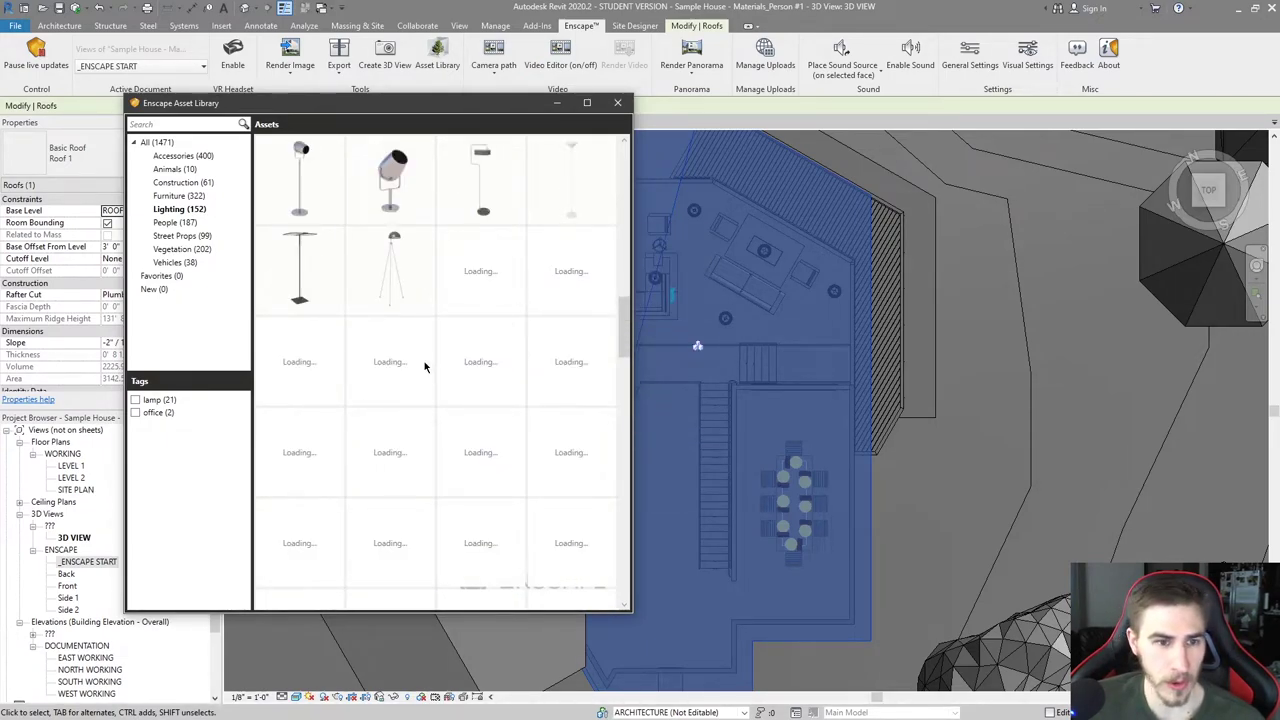
scroll(400, 380, "down", 5)
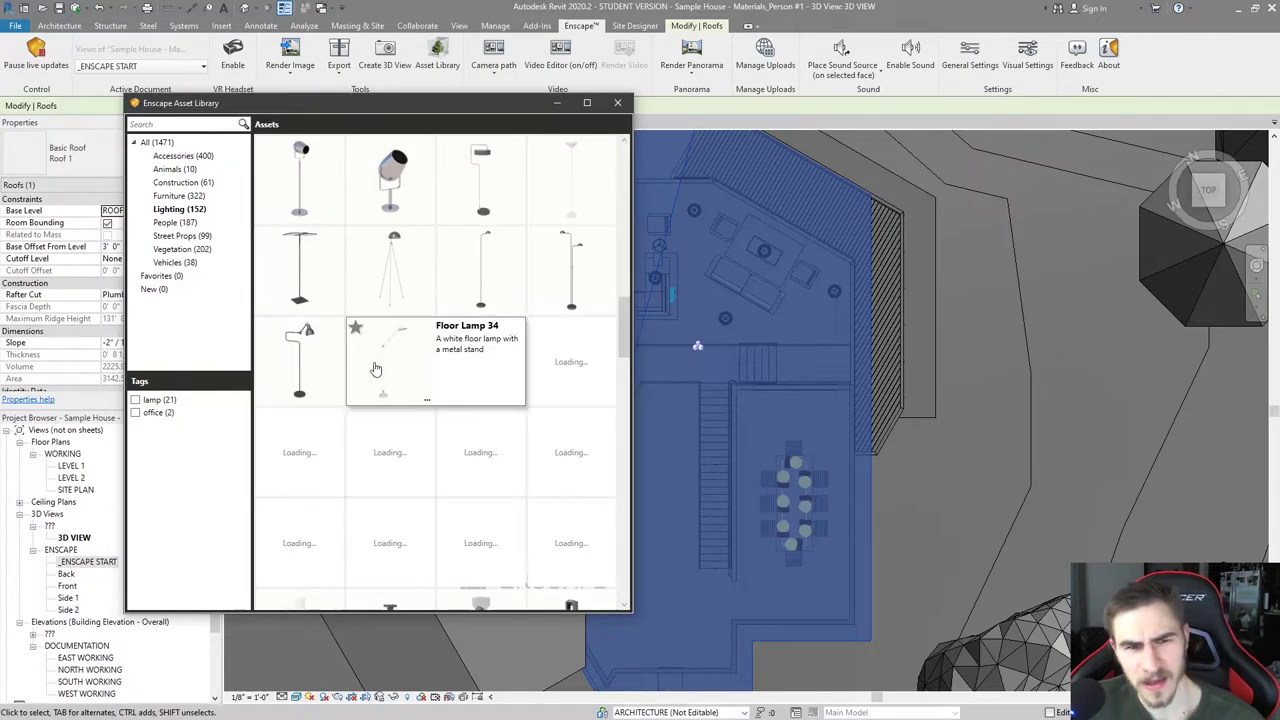
scroll(362, 429, "down", 3)
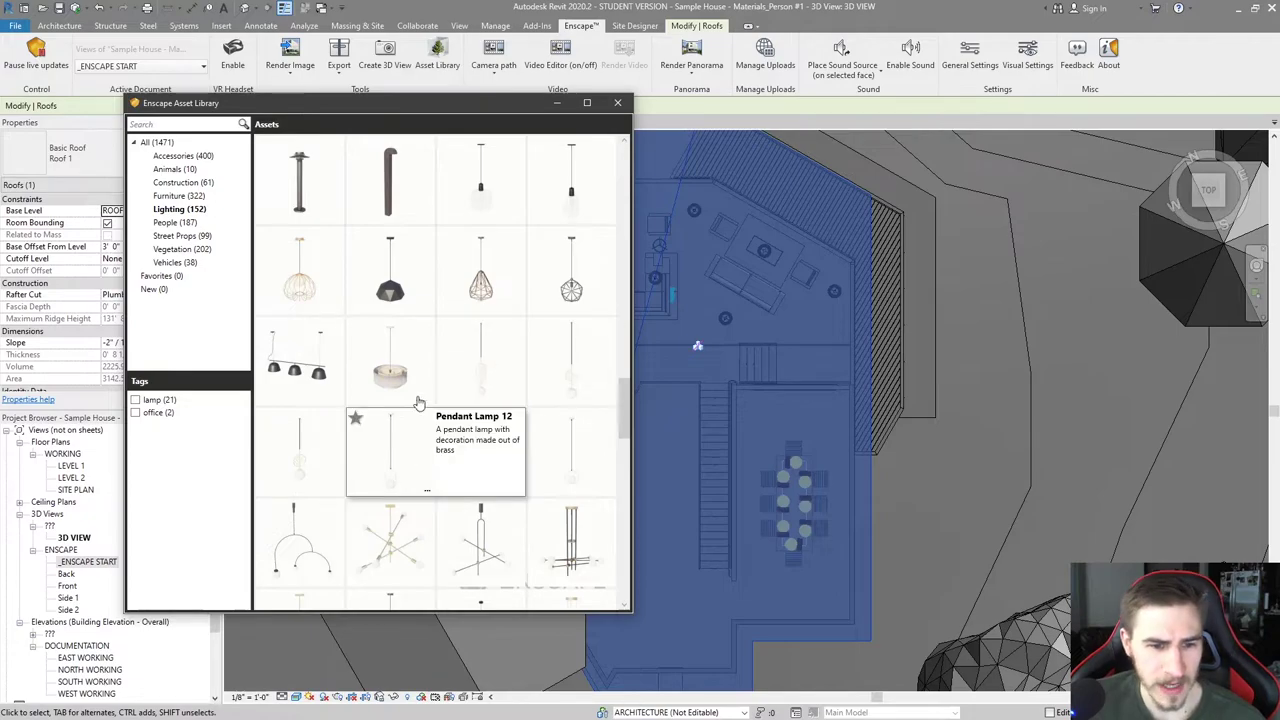
scroll(410, 410, "down", 2)
scroll(390, 257, "up", 3)
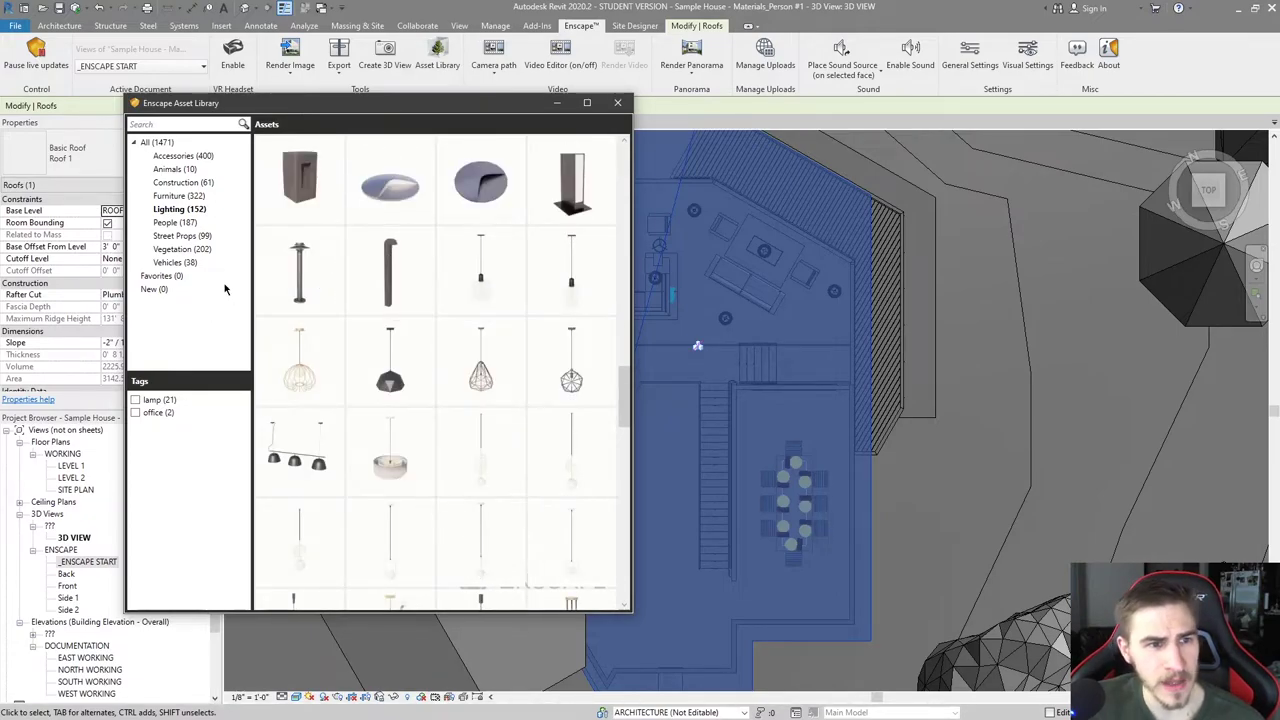
- Show the Street Props assets, look over the apartment buildings, and zoom out the house plan beside the library
left_click(177, 237)
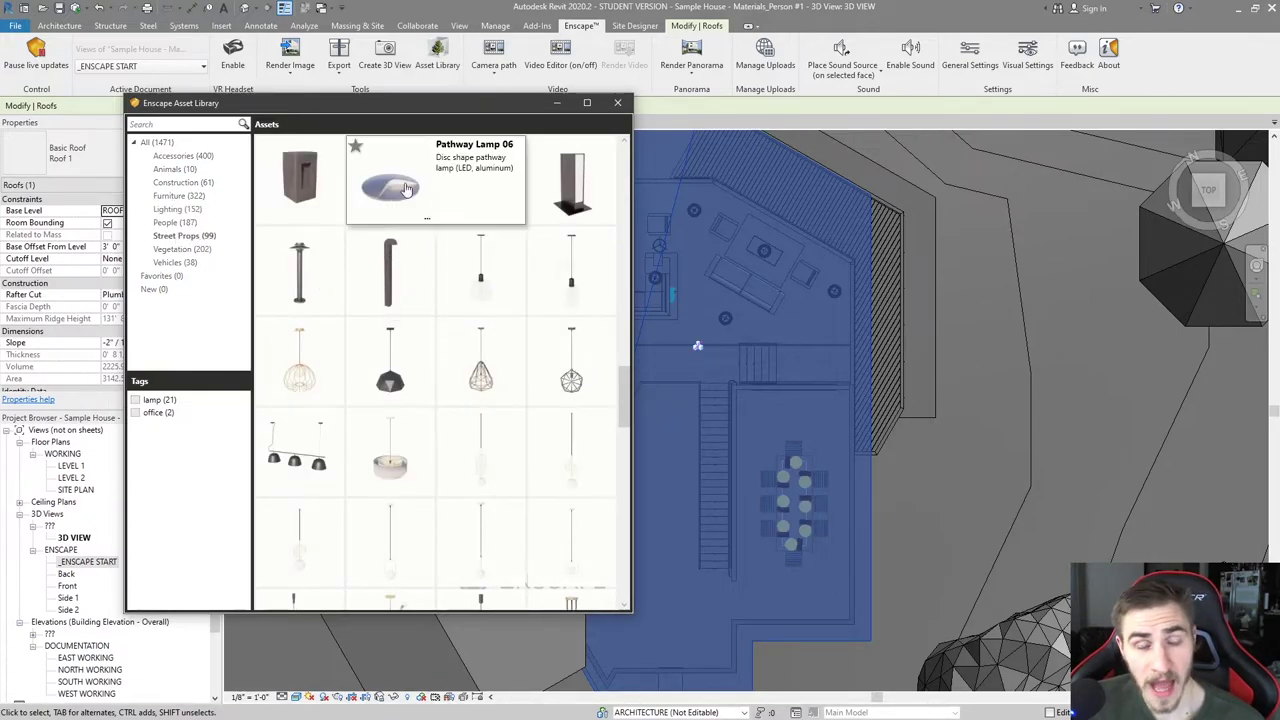
scroll(399, 305, "up", 3)
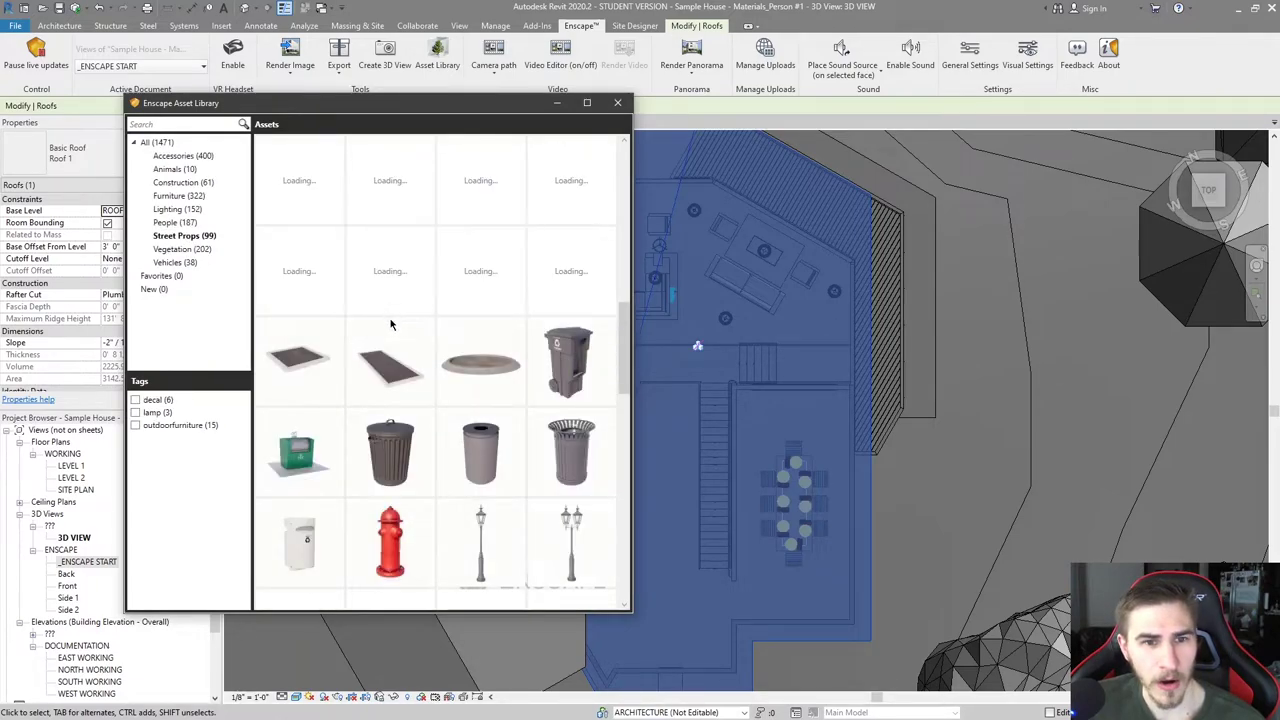
scroll(391, 325, "up", 5)
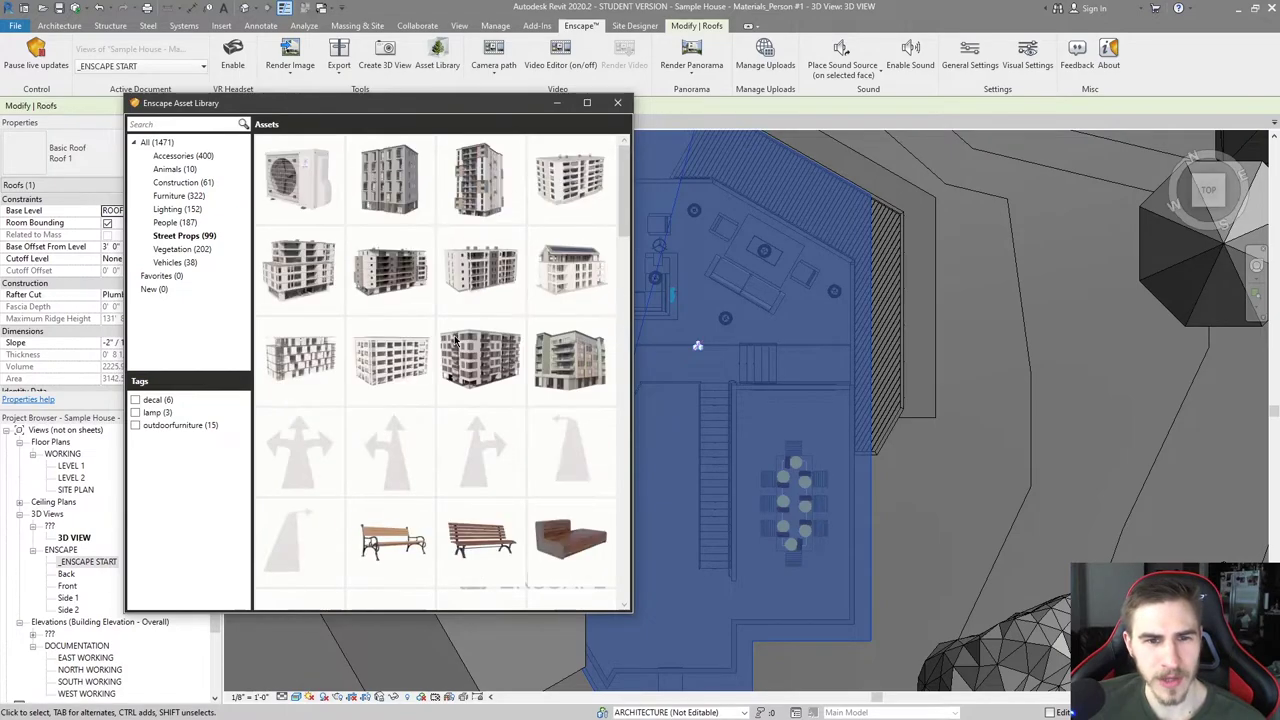
mouse_move(390, 195)
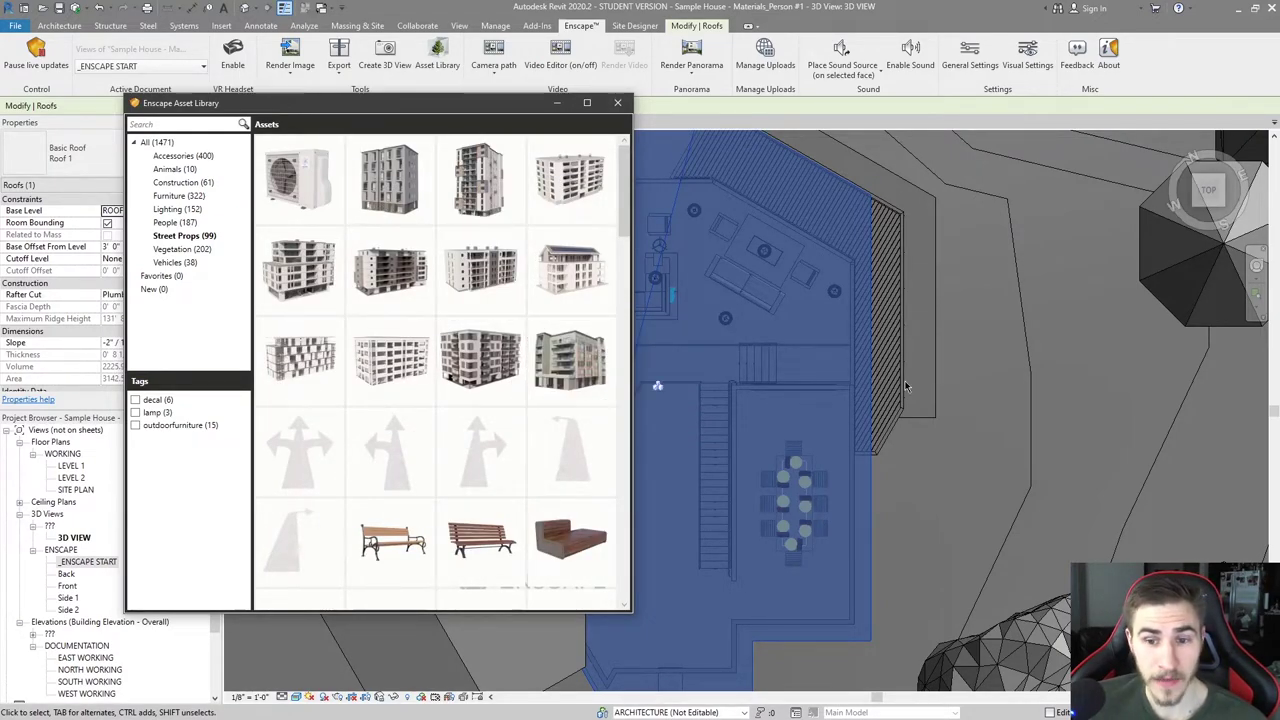
scroll(906, 382, "down", 3)
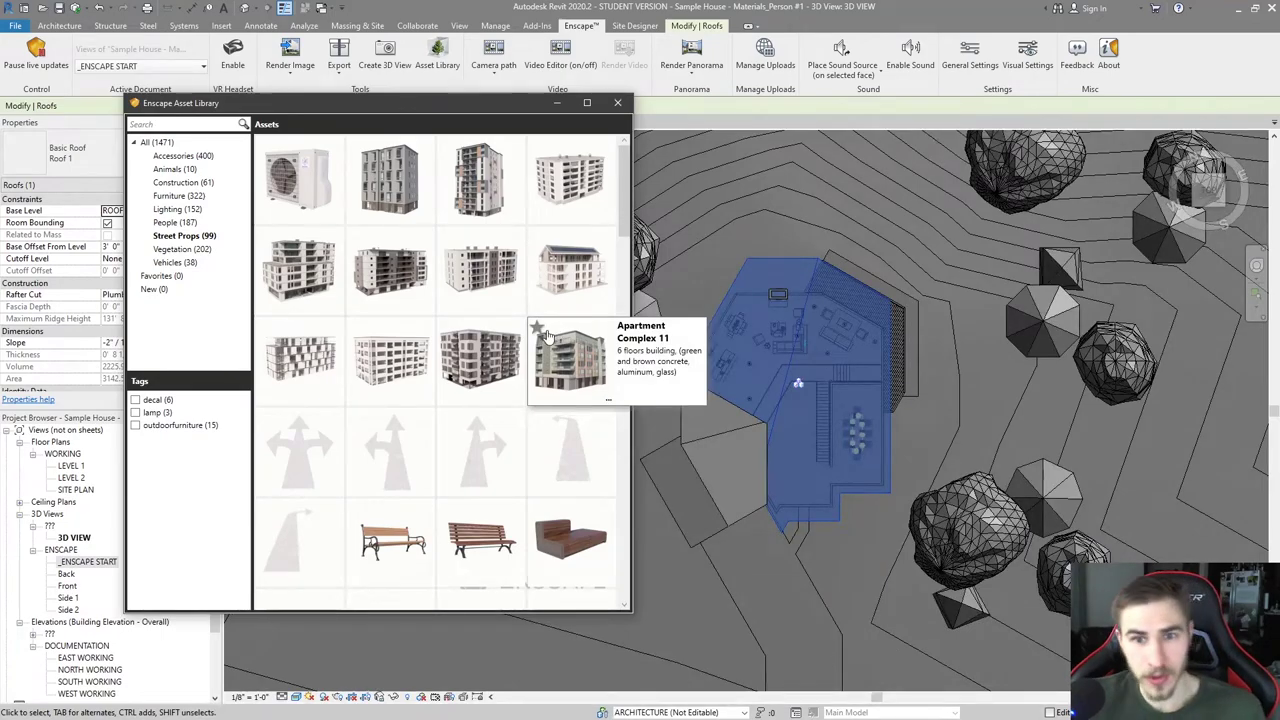
- Look through the Family House assets, including Family House 06 and 11, and minimize the Asset Library
scroll(500, 335, "down", 10)
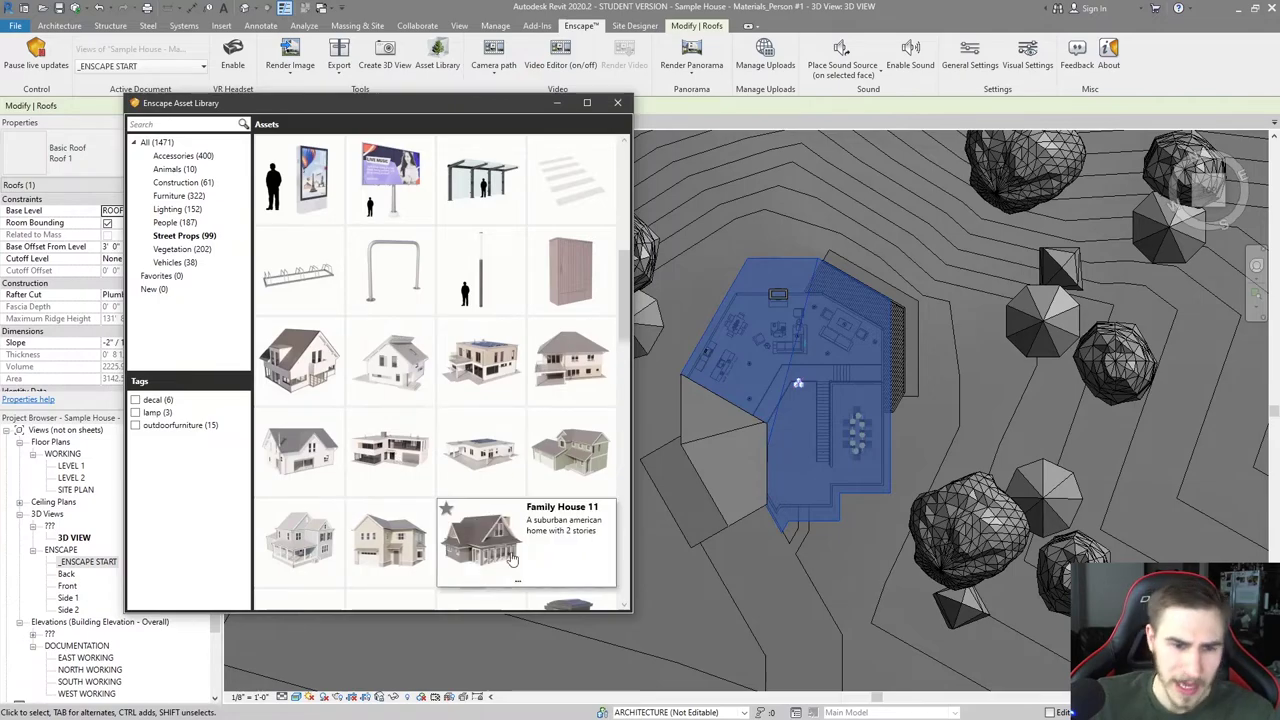
mouse_move(325, 453)
mouse_move(385, 486)
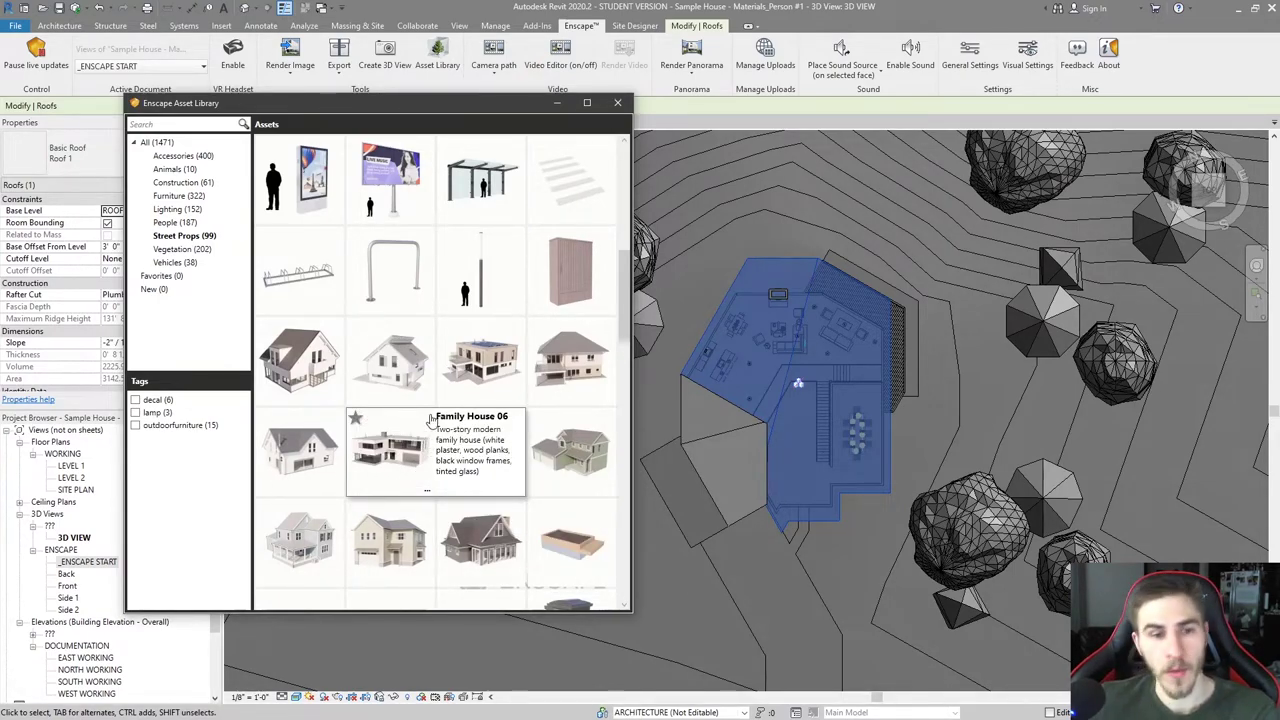
mouse_move(445, 424)
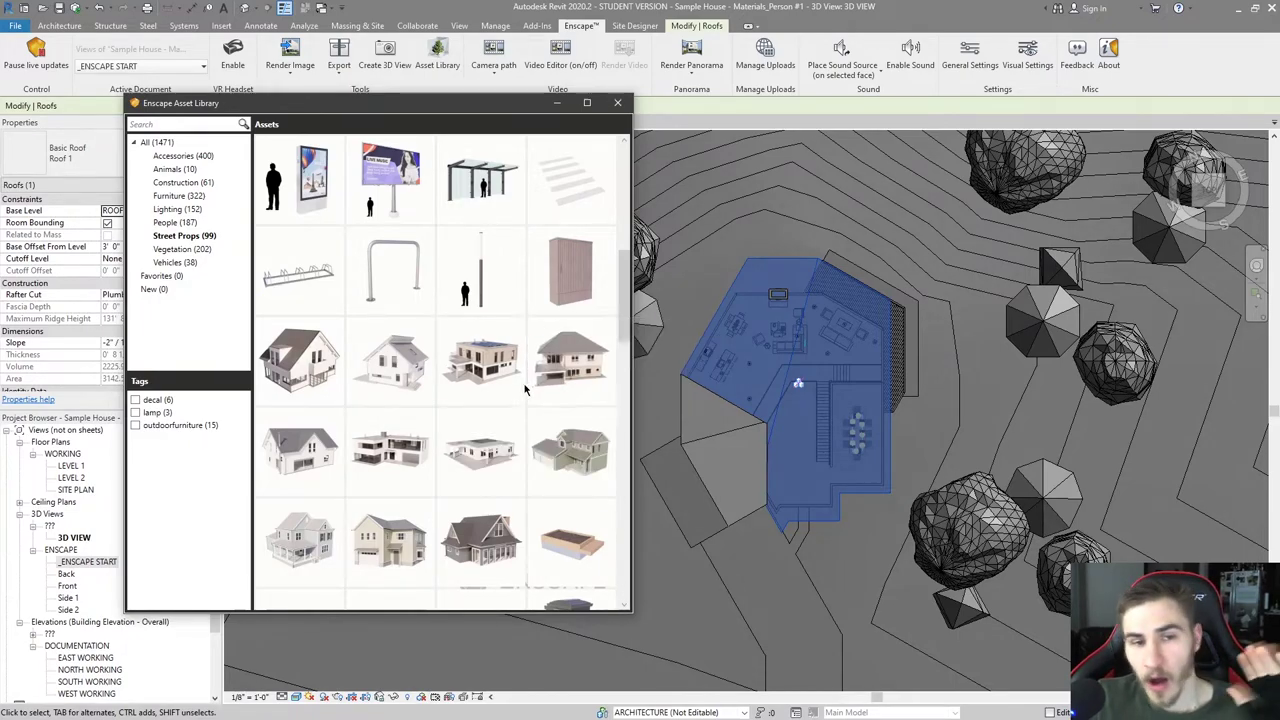
mouse_move(484, 249)
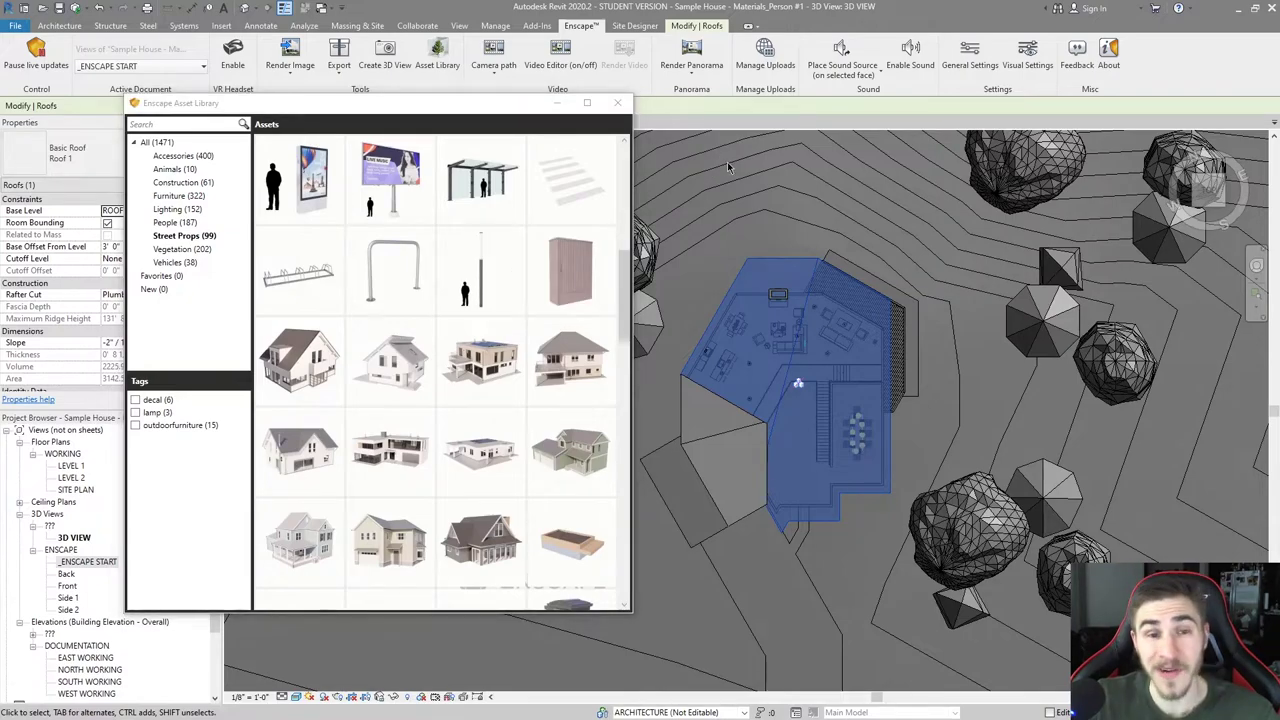
left_click(566, 105)
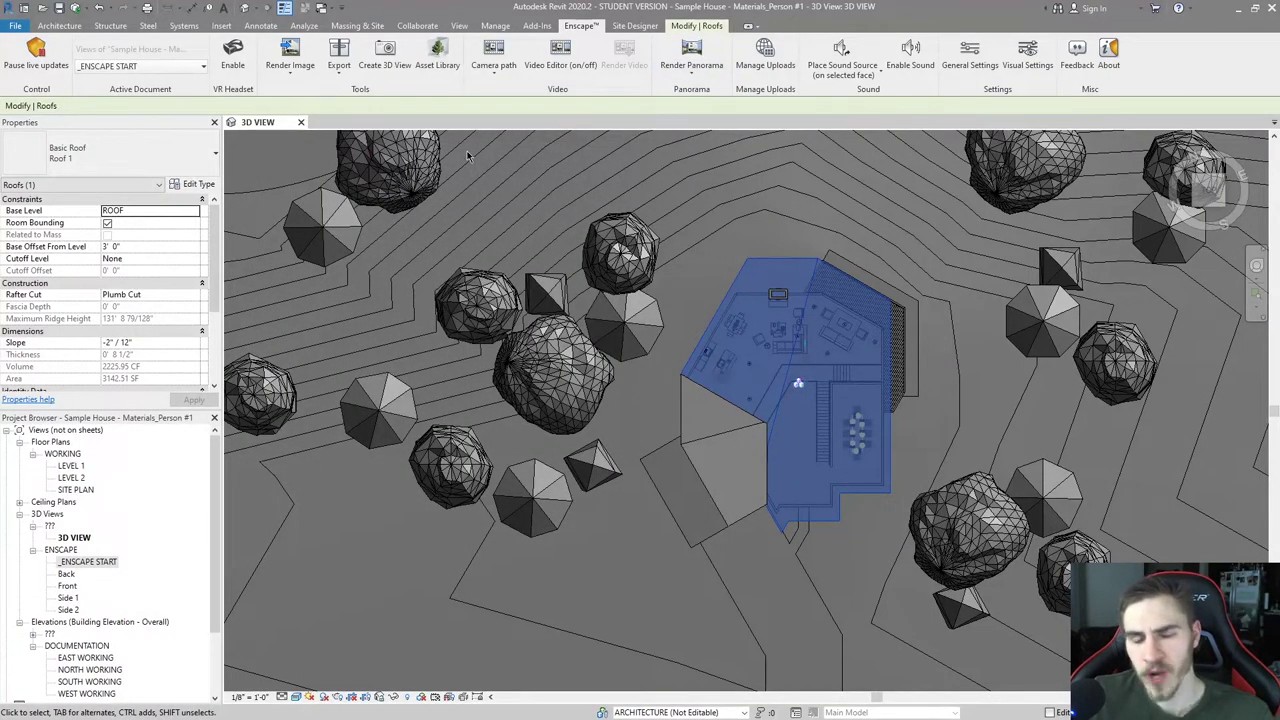
- Open the Render Image dialog for selecting views and move it over the middle of the model view
left_click(290, 68)
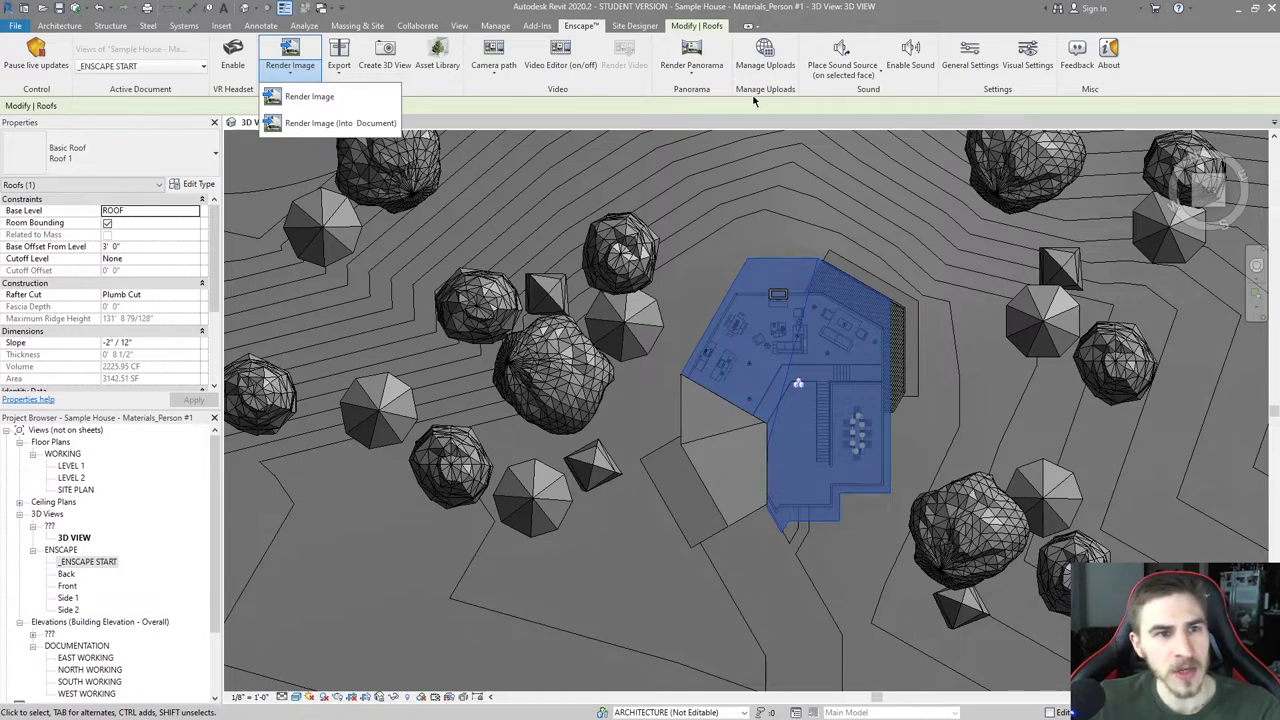
left_click(305, 96)
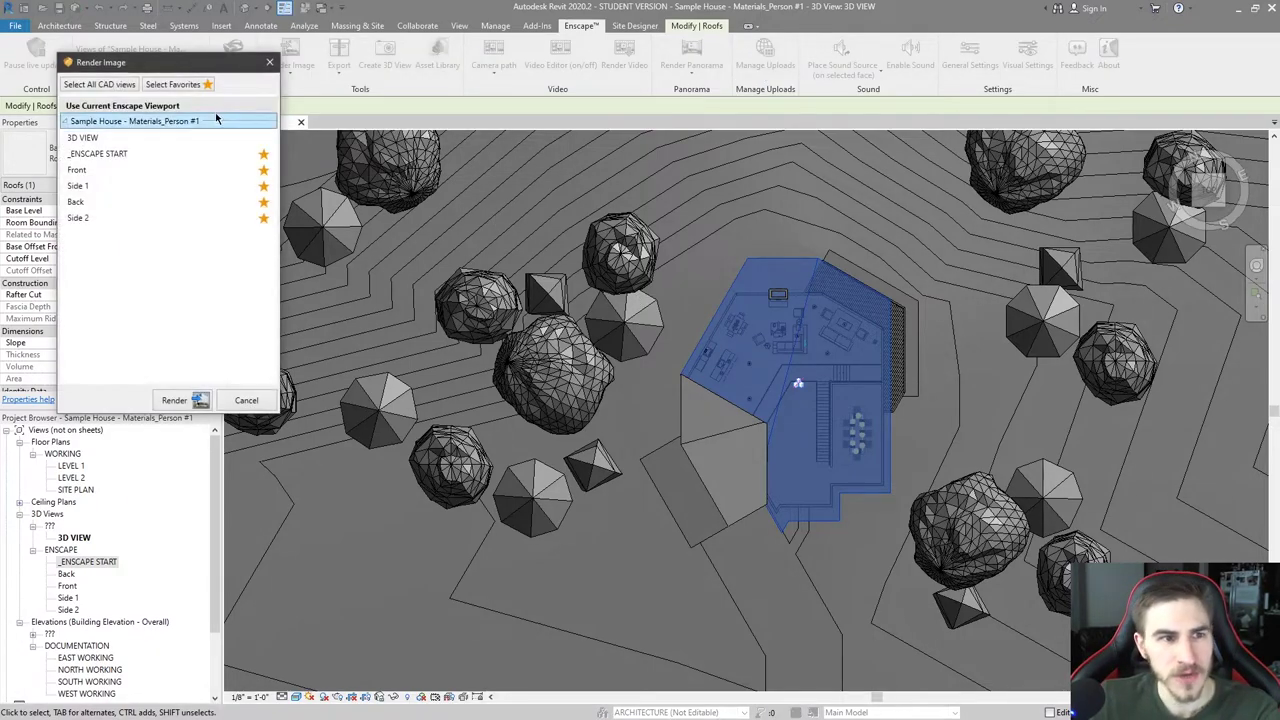
left_click_drag(192, 66, 555, 176)
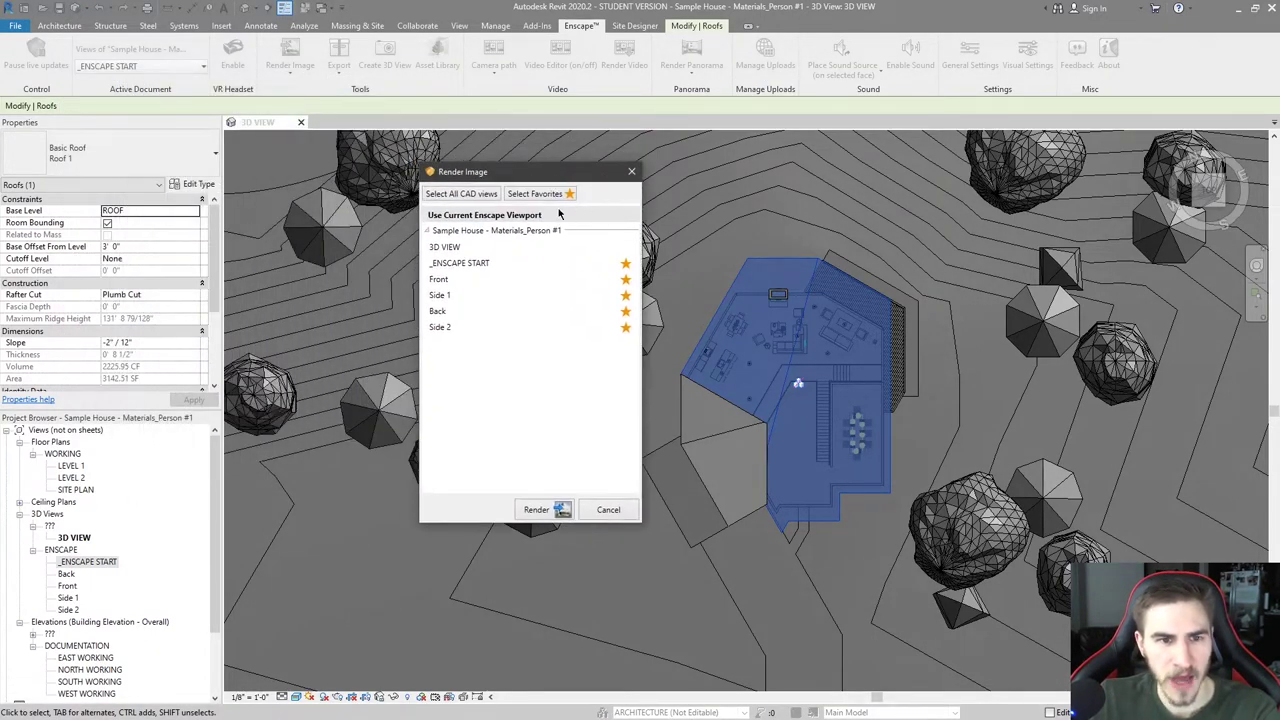
- Try selecting Back and _ENSCAPE START individually for rendering, and collapse and re-expand the Sample House view list
left_click(435, 311)
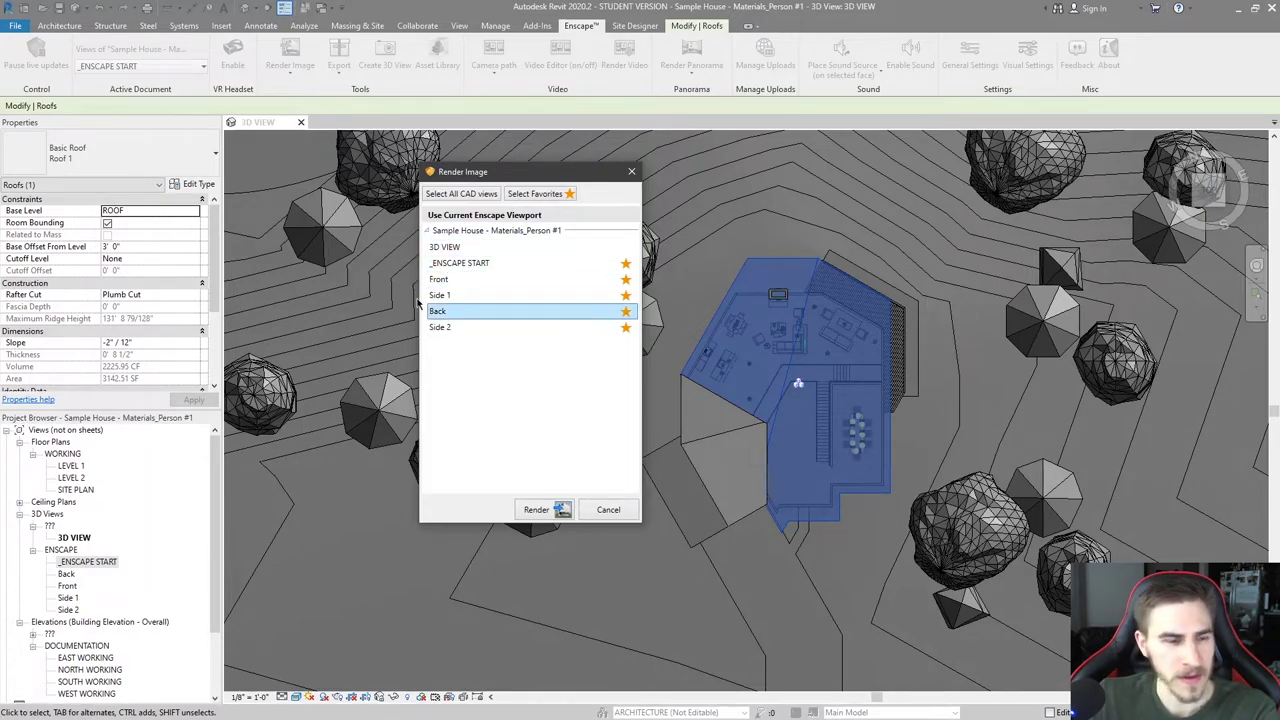
left_click(505, 266)
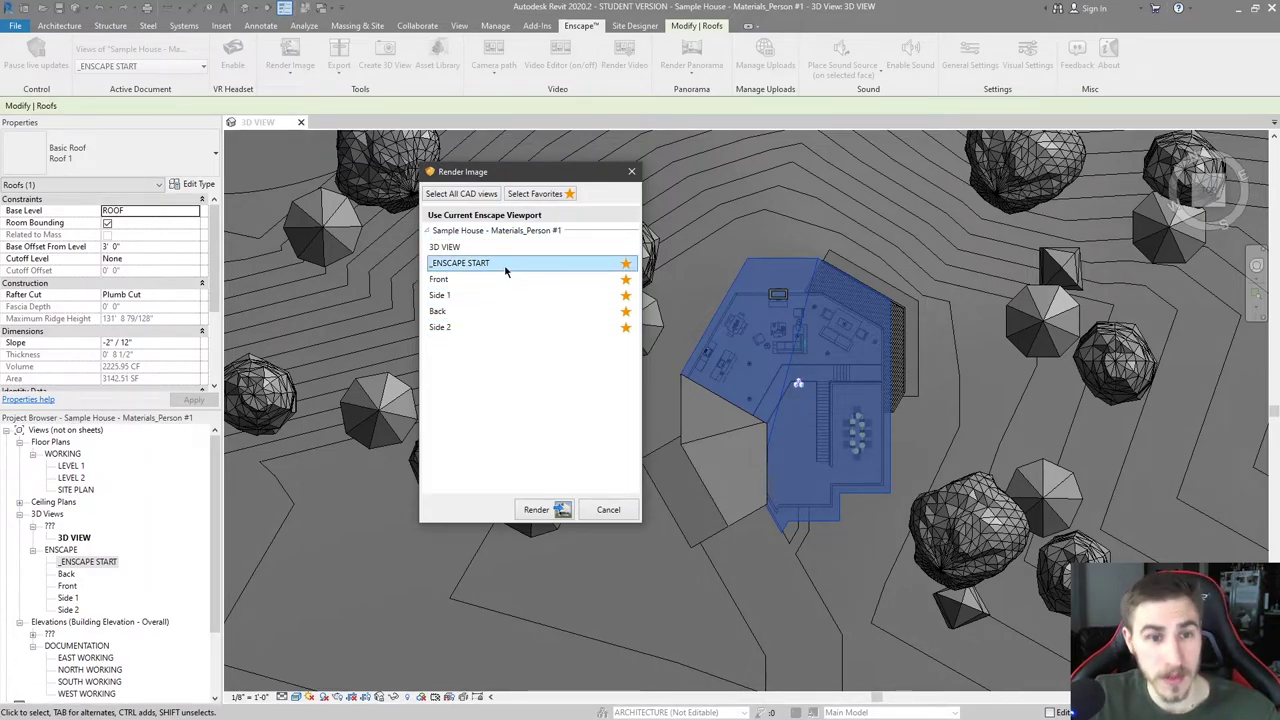
left_click(428, 231)
left_click(428, 231)
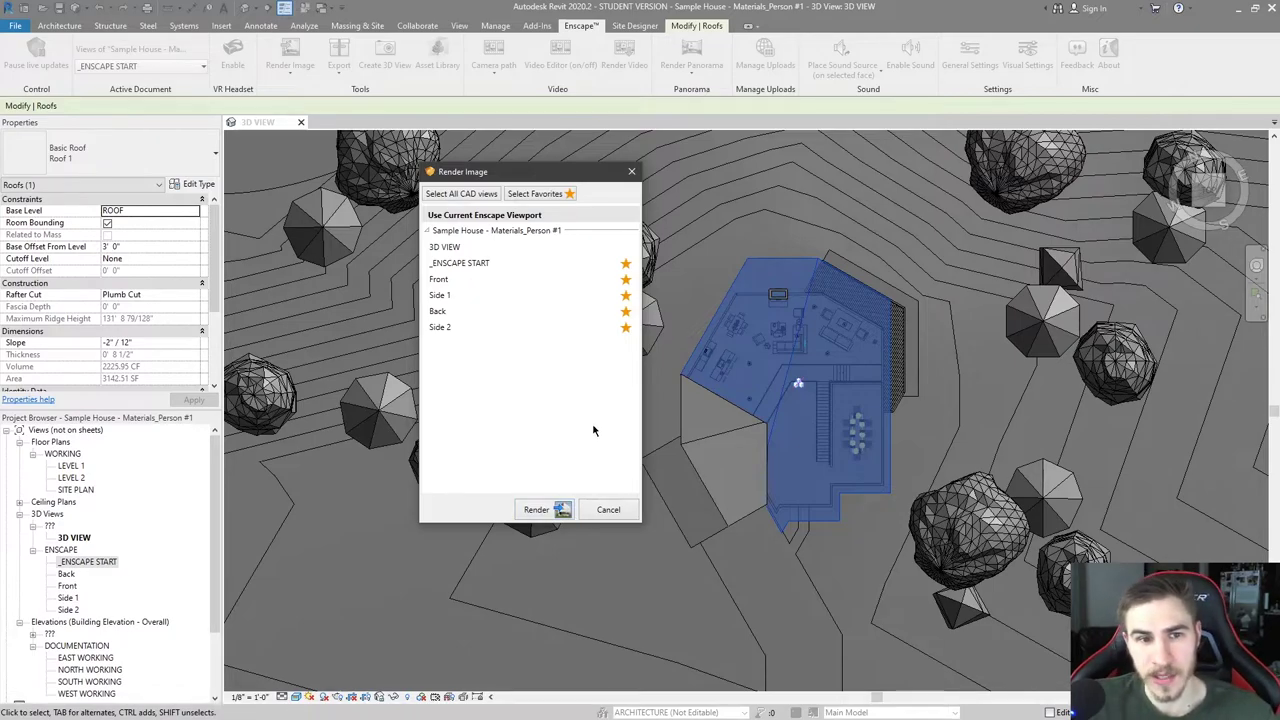
- Build a multiple selection of views for rendering: Back, Front, _ENSCAPE START, Side 1 and 3D VIEW
left_click(541, 314)
left_click(521, 283)
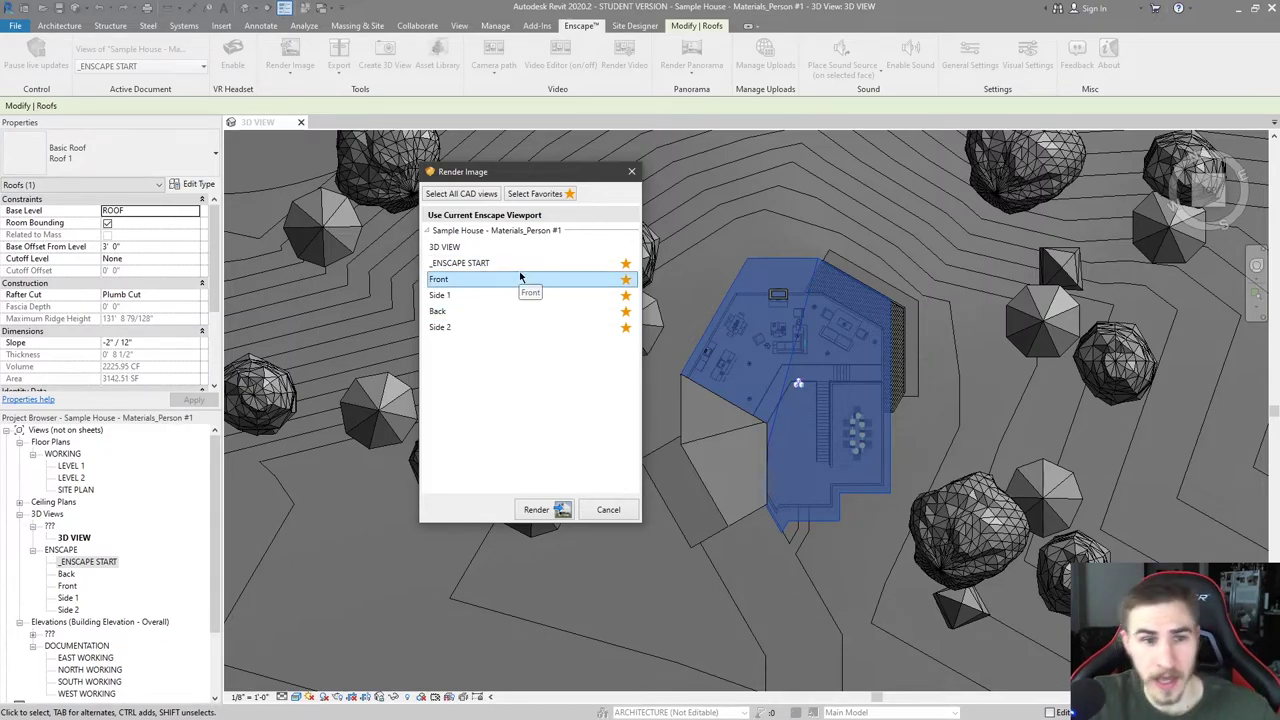
left_click(517, 310, "ctrl")
left_click(517, 264, "ctrl")
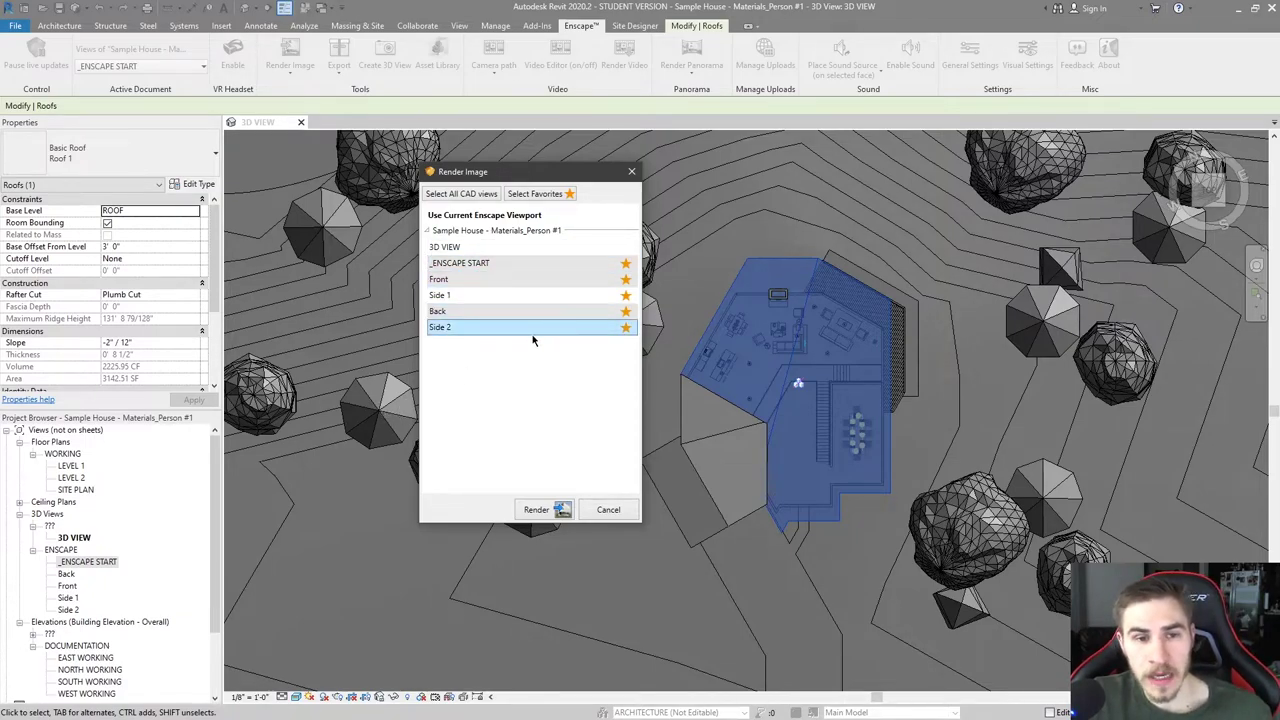
left_click(496, 298, "ctrl")
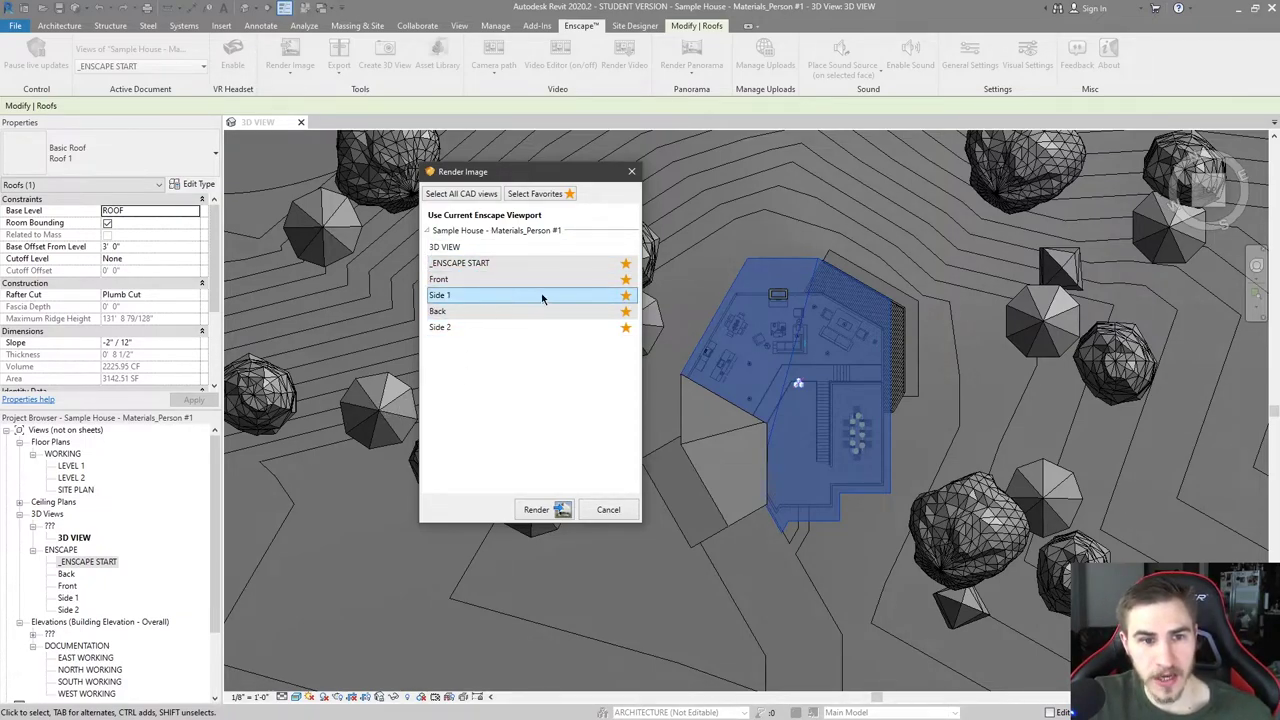
left_click(490, 250, "ctrl")
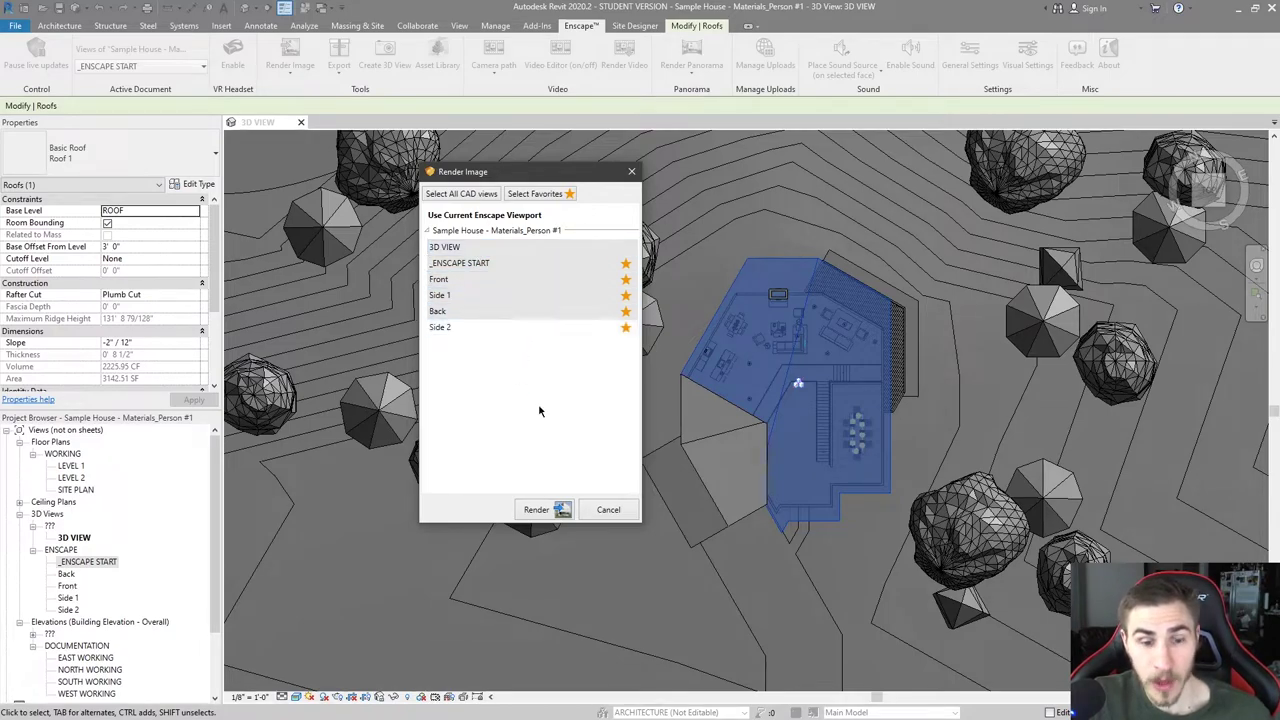
- Try selecting the whole range from _ENSCAPE START to Side 2, and reduce the render selection to a single view
left_click(488, 328)
left_click(486, 265, "shift")
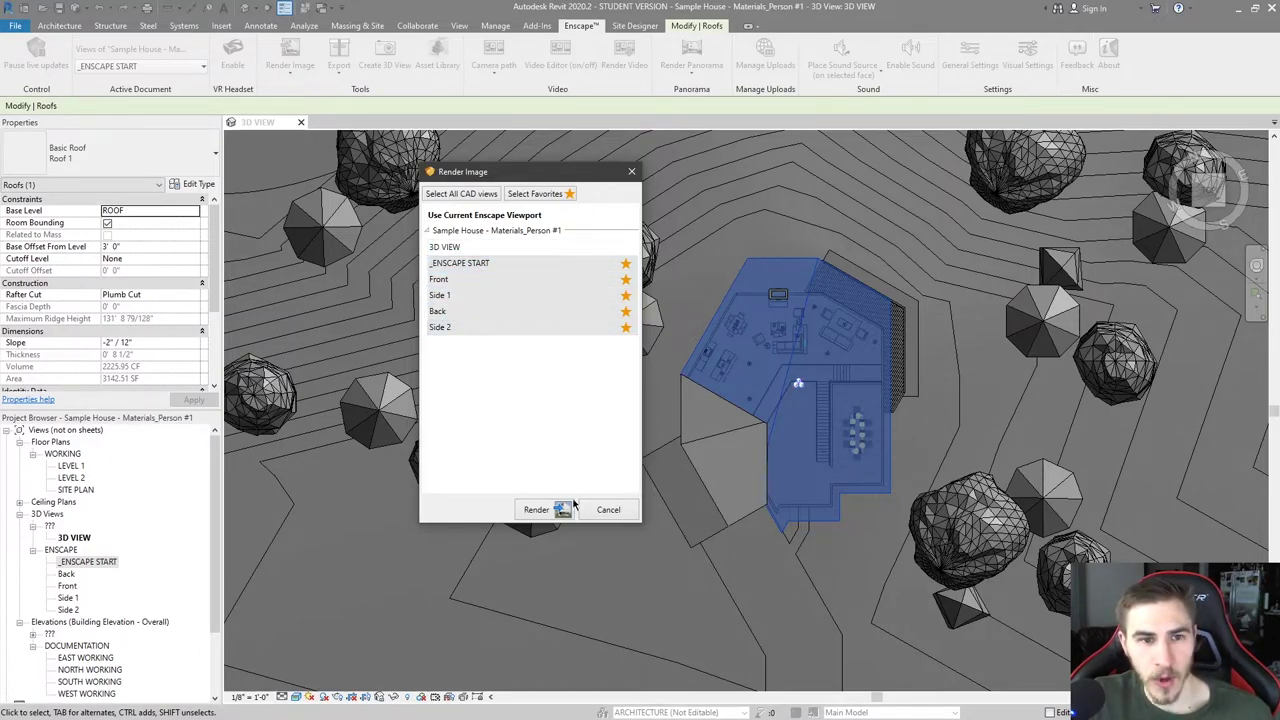
left_click(496, 295)
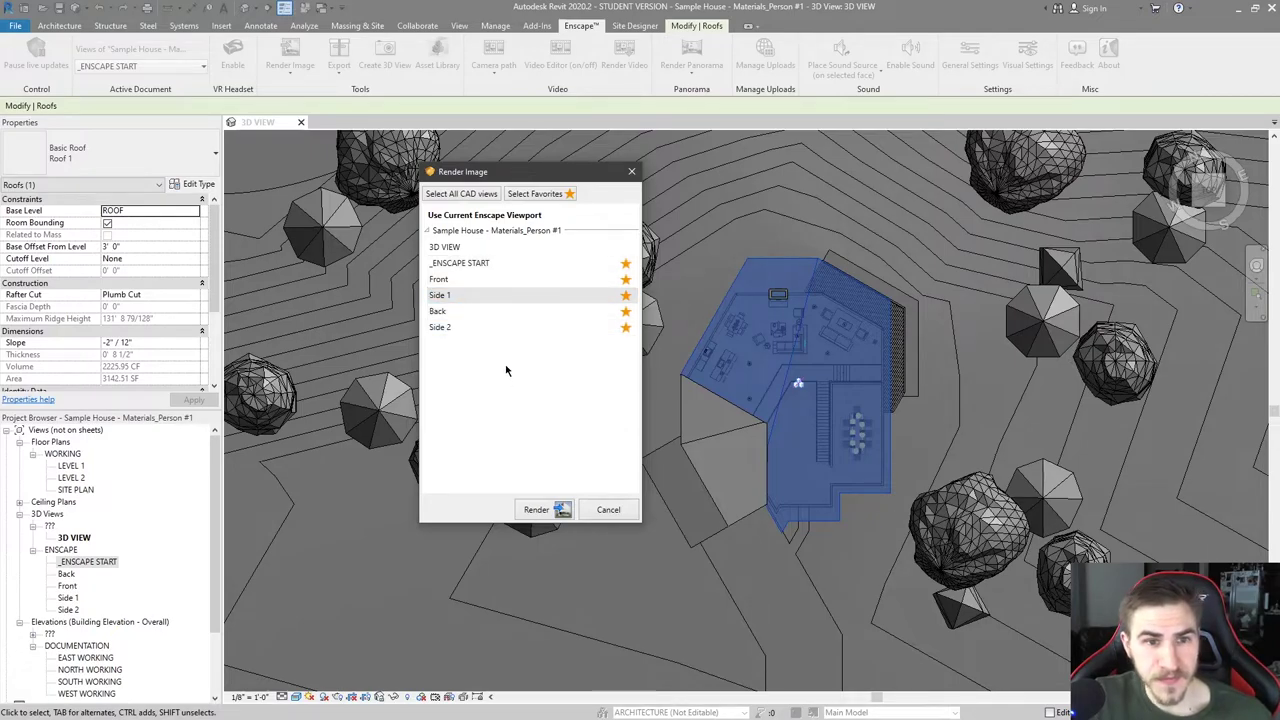
left_click(470, 263, "ctrl")
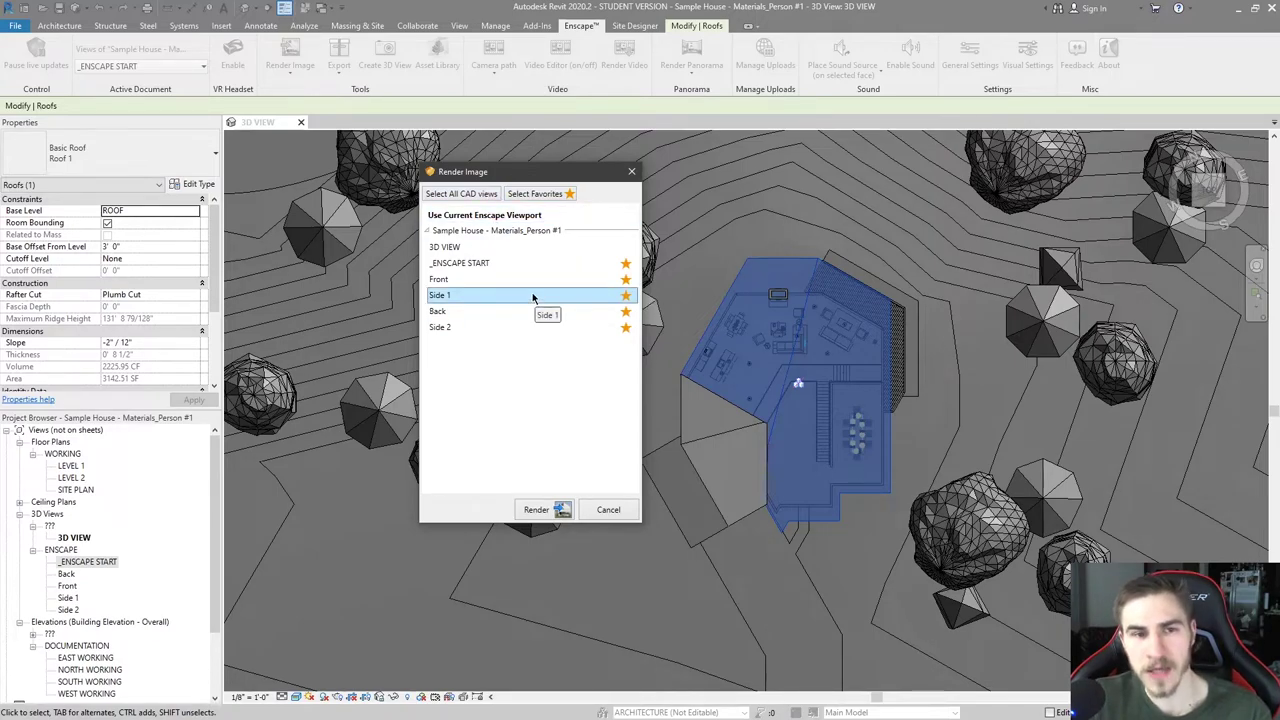
- Try selecting all CAD views and Back alone, and set the render selection to the favorite views
left_click(462, 195)
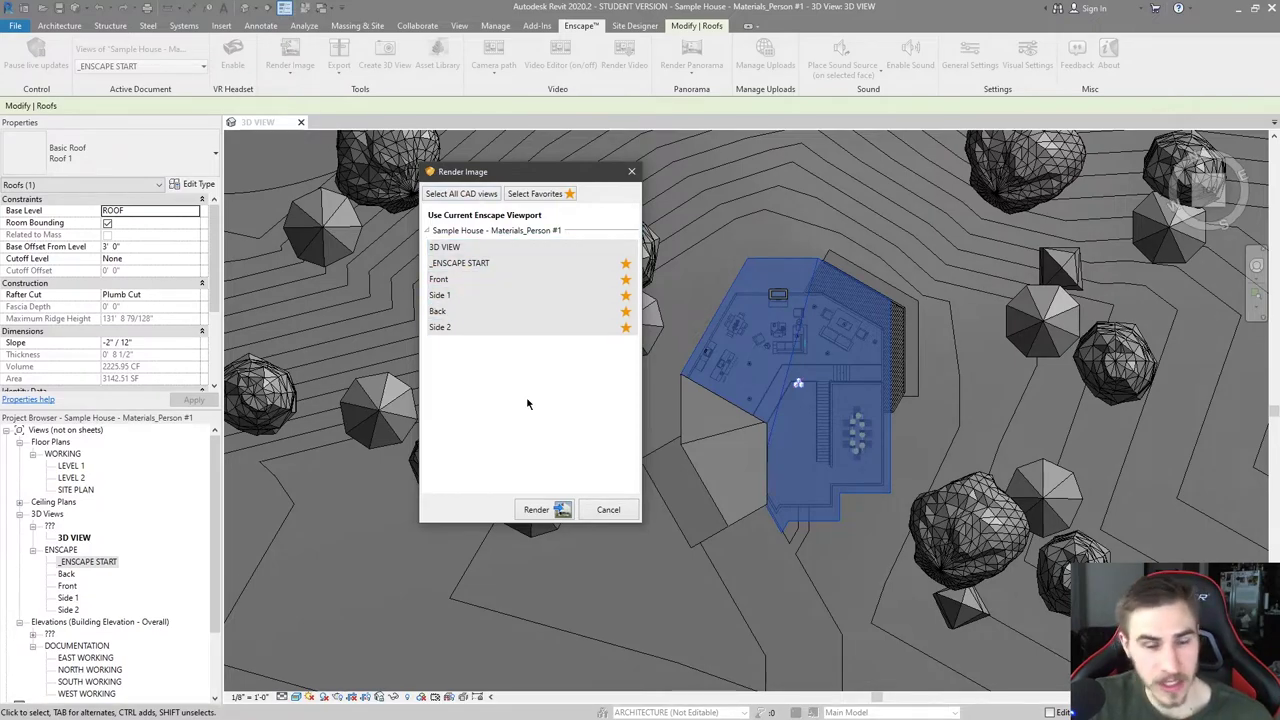
left_click(500, 311)
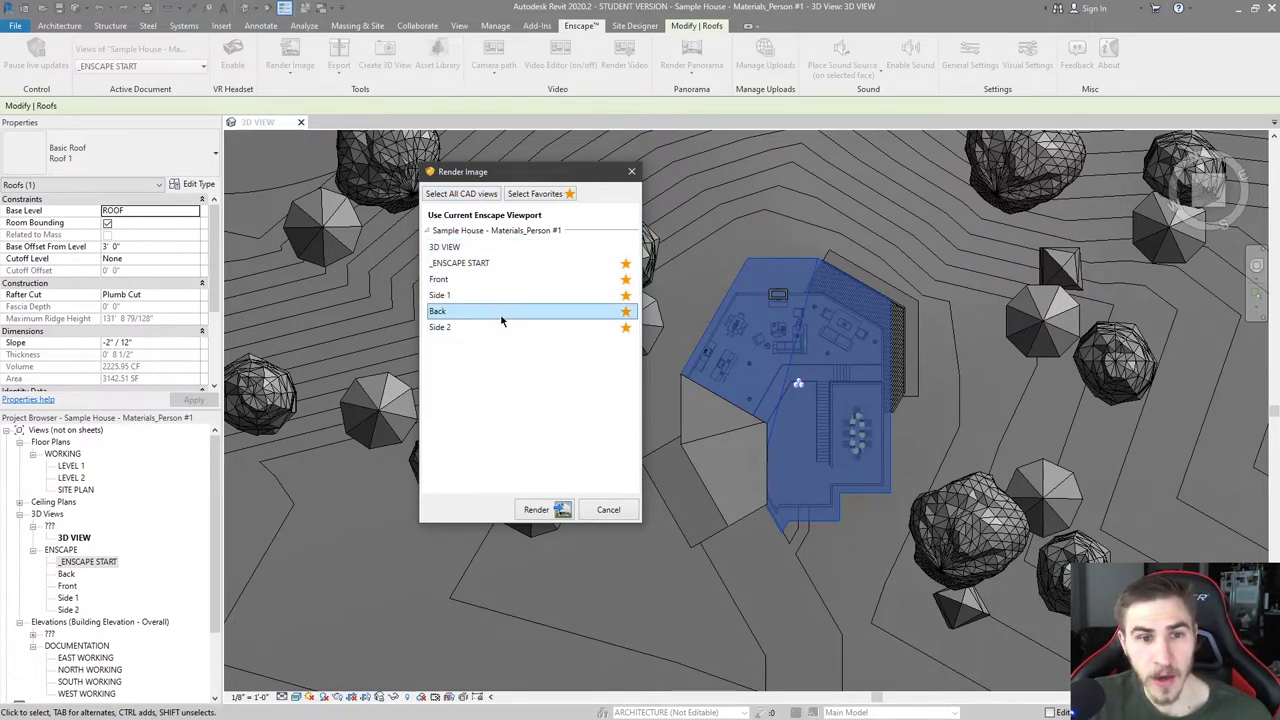
left_click(545, 196)
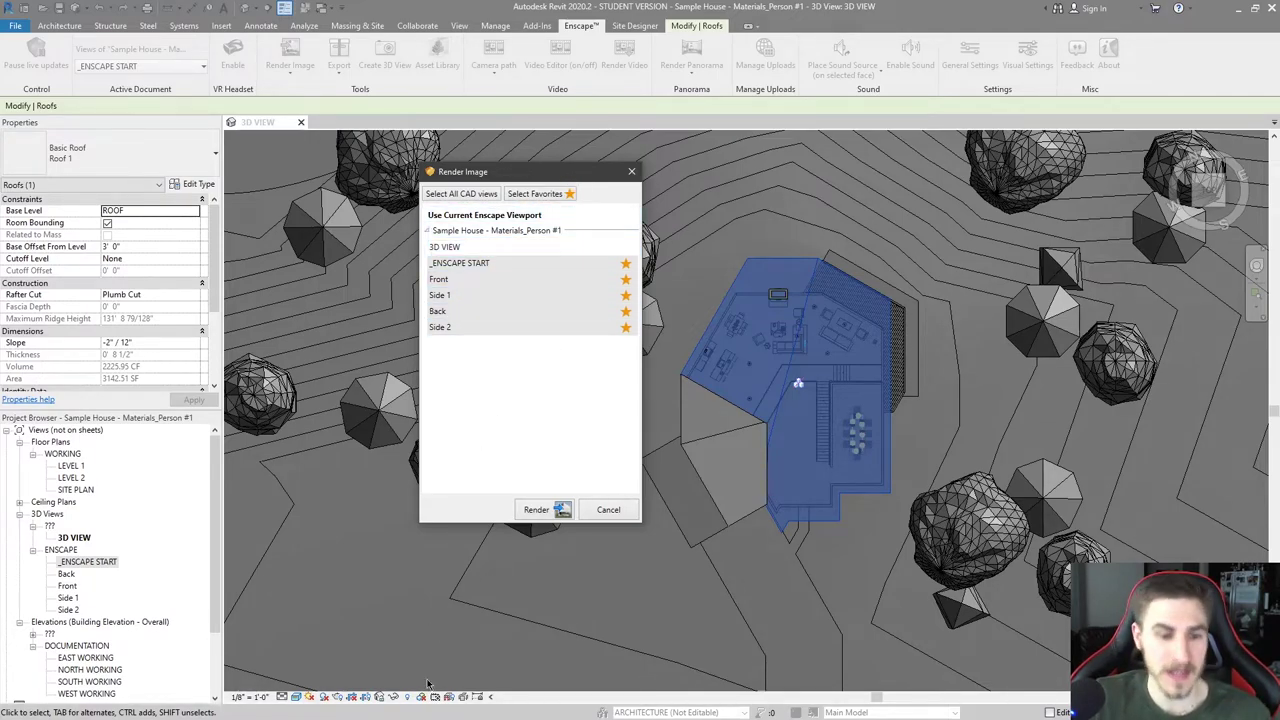
- Switch to the Enscape window, show its saved views and step through them as far as Side 1
key("alt+Tab")
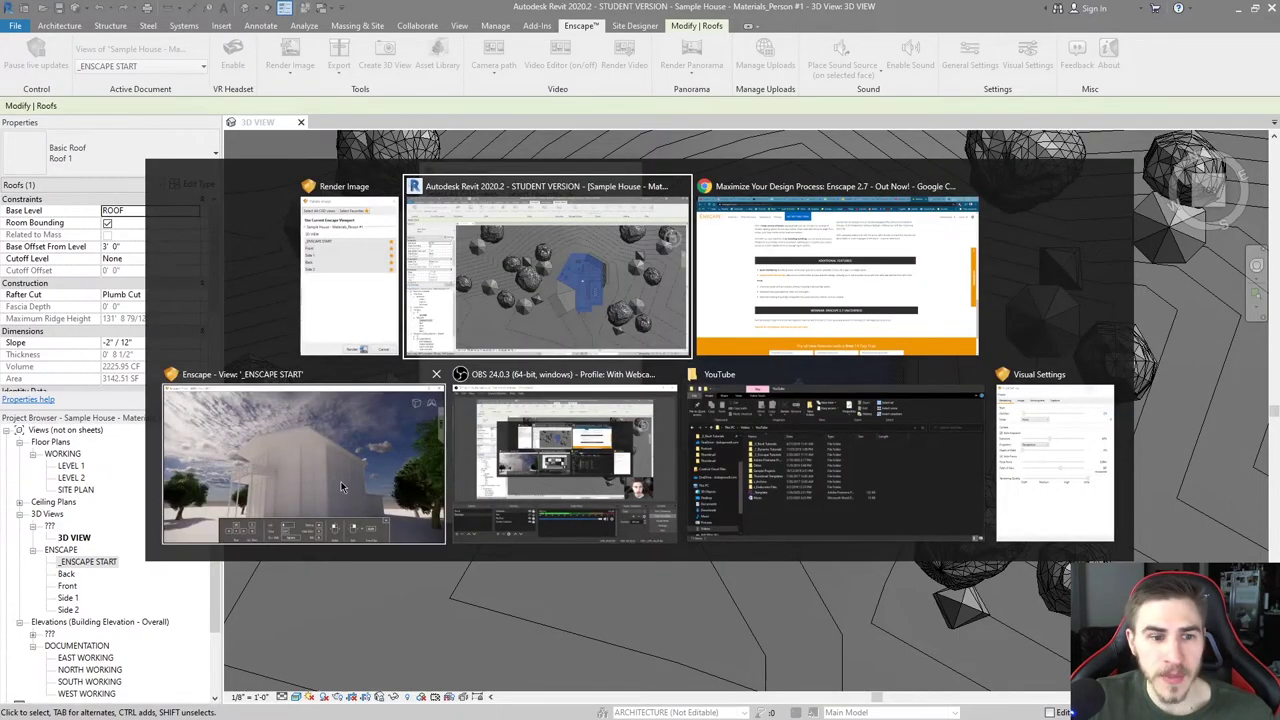
left_click(385, 455)
left_click(1177, 278)
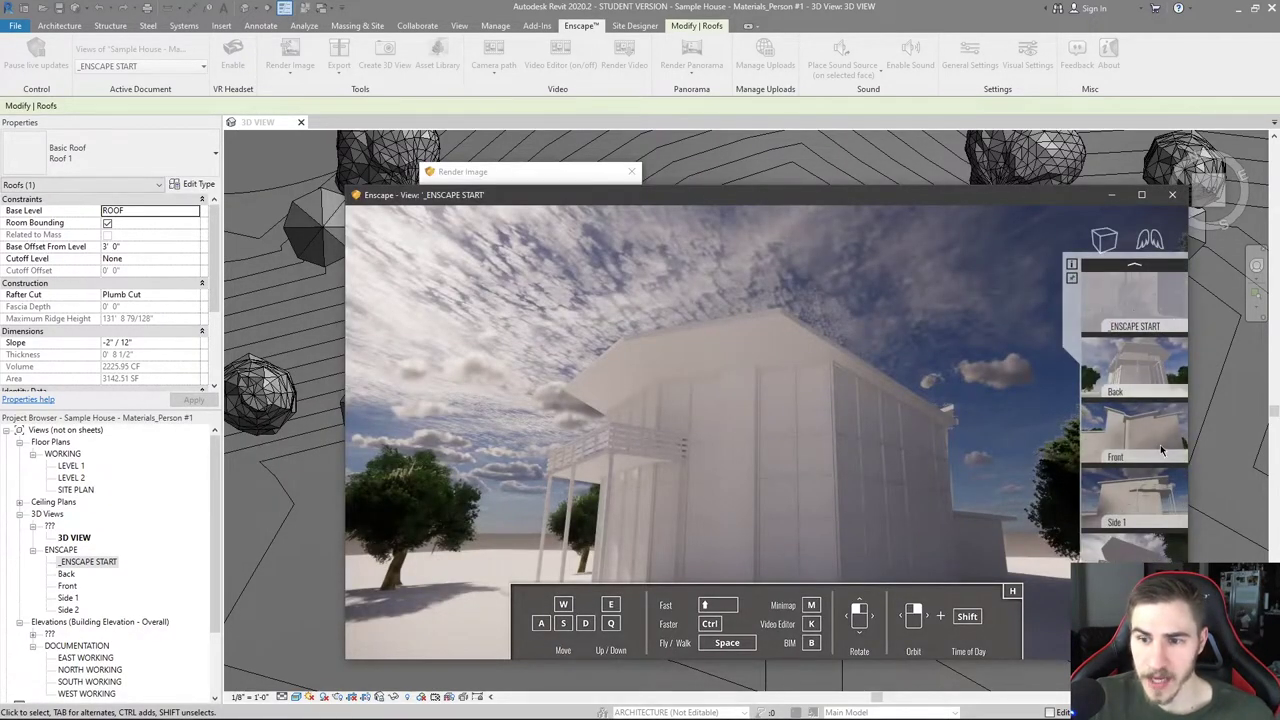
left_click(1128, 302)
left_click(1146, 374)
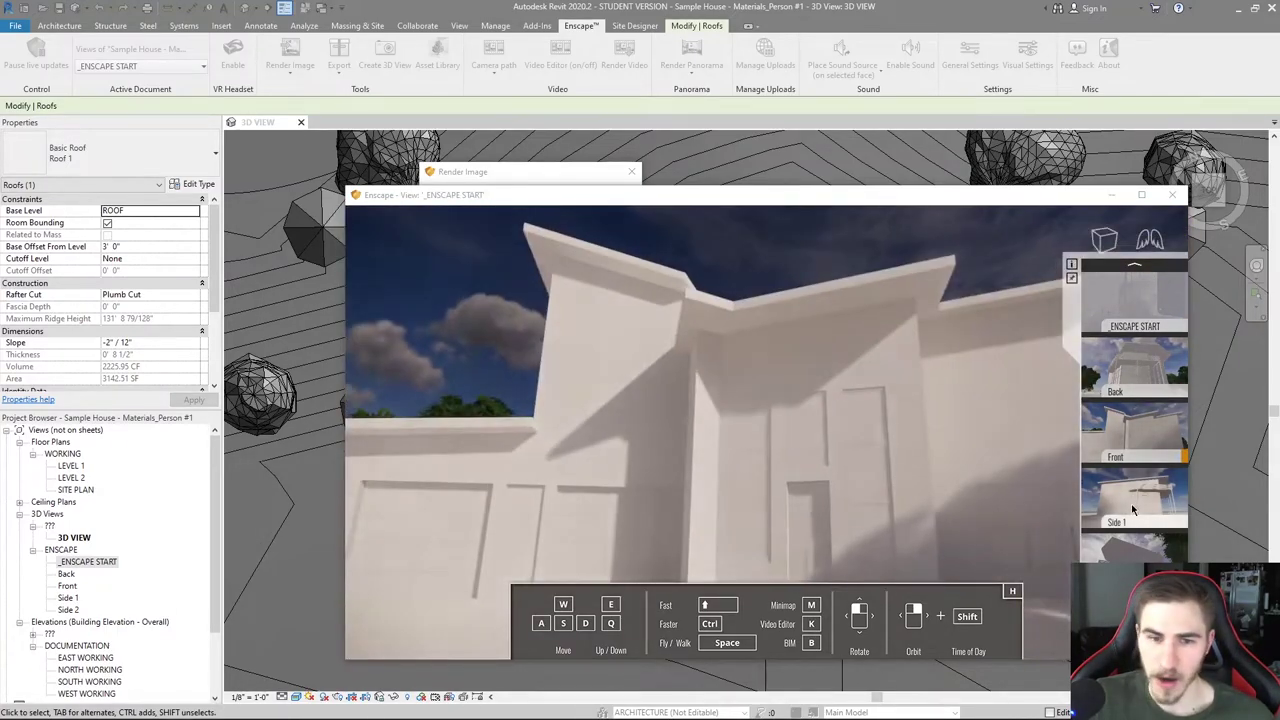
left_click(1137, 511)
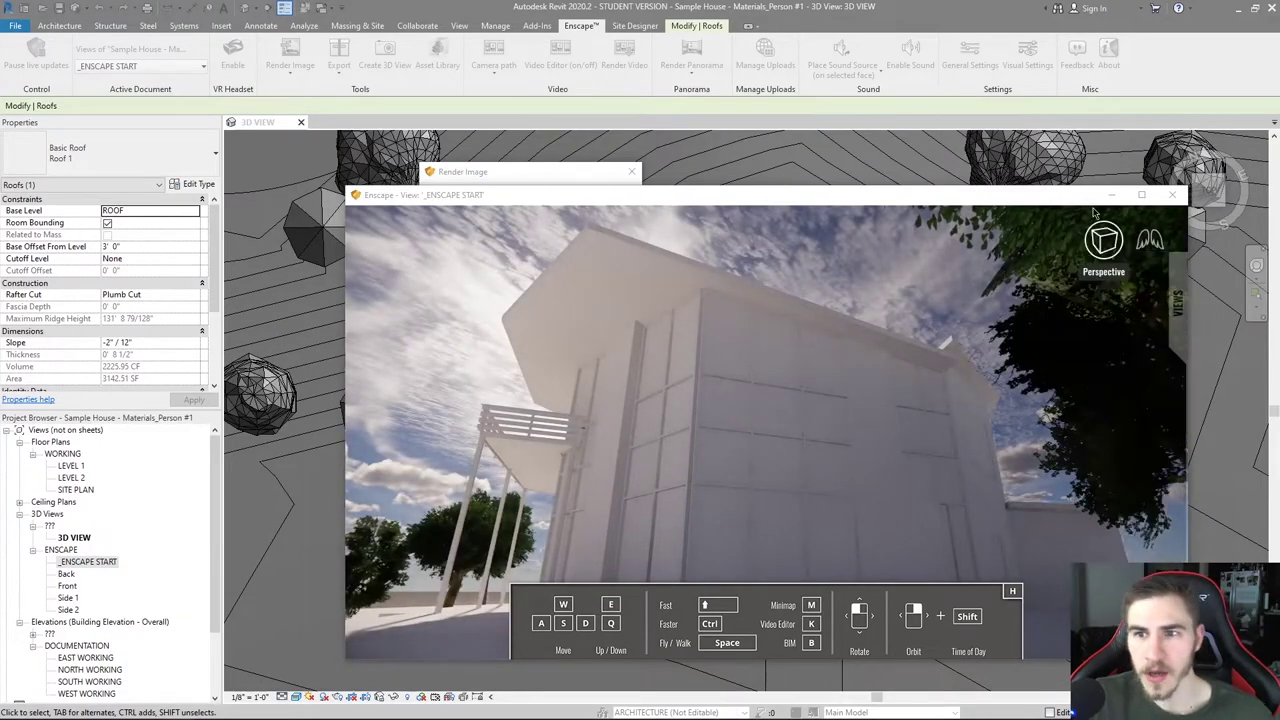
- Start a batch rendering of all favorite views from the Render Image dialog and cancel it while it runs
left_click(1112, 195)
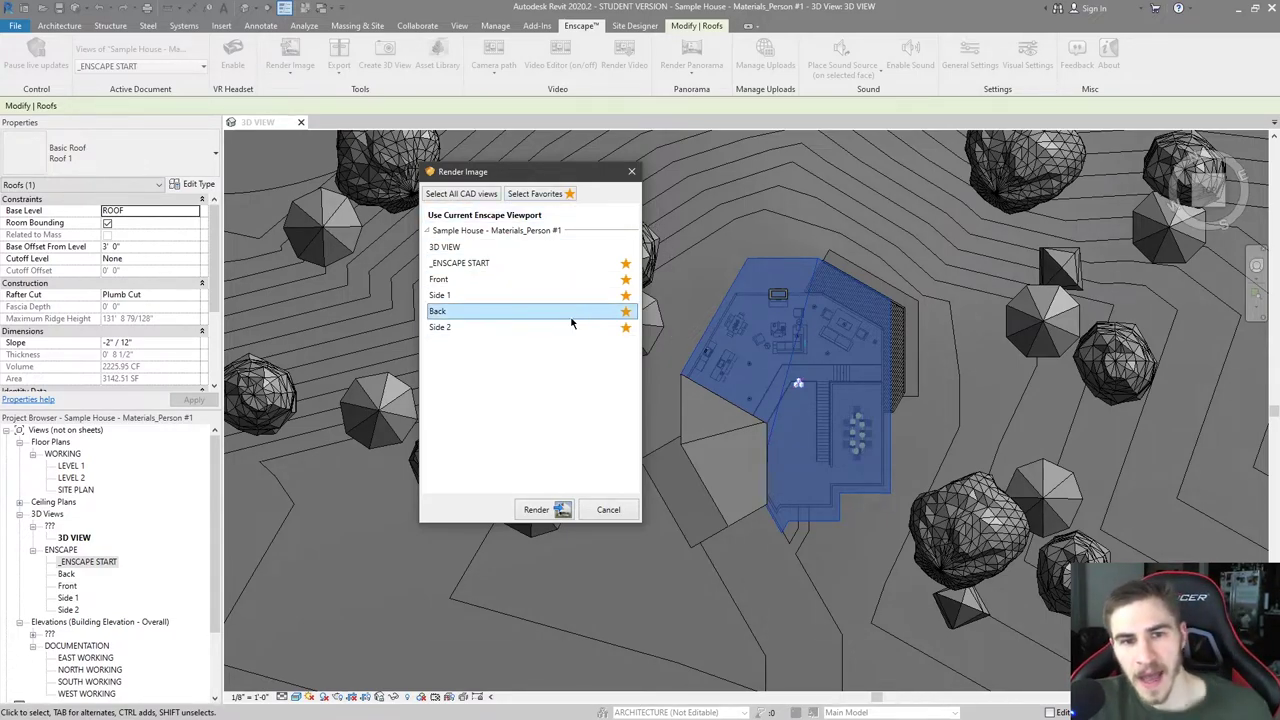
left_click(540, 194)
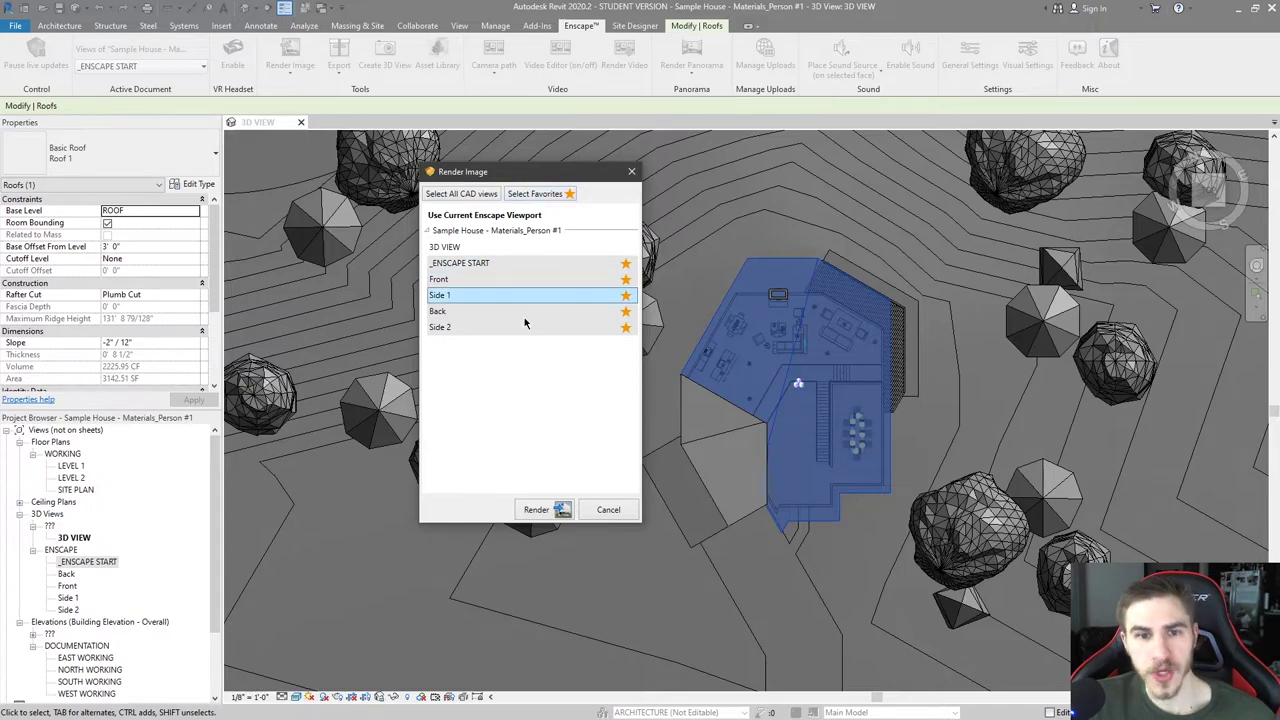
left_click(537, 510)
left_click(938, 528)
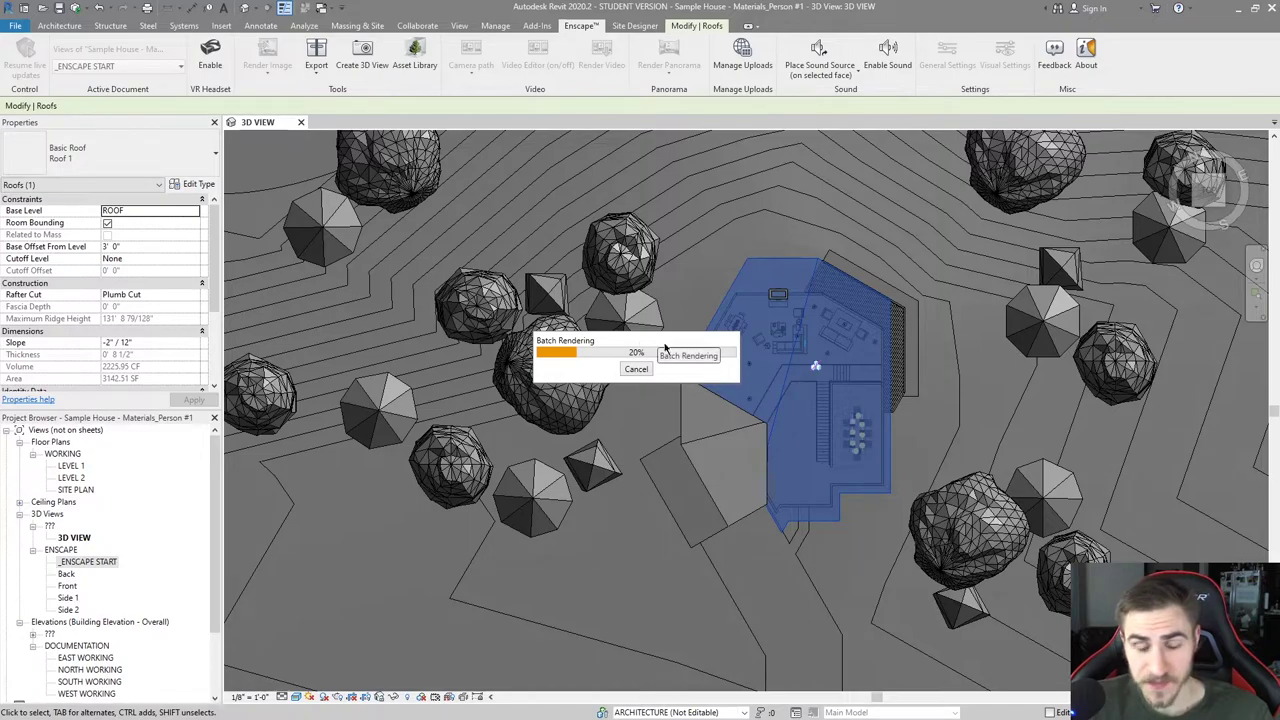
left_click(636, 369)
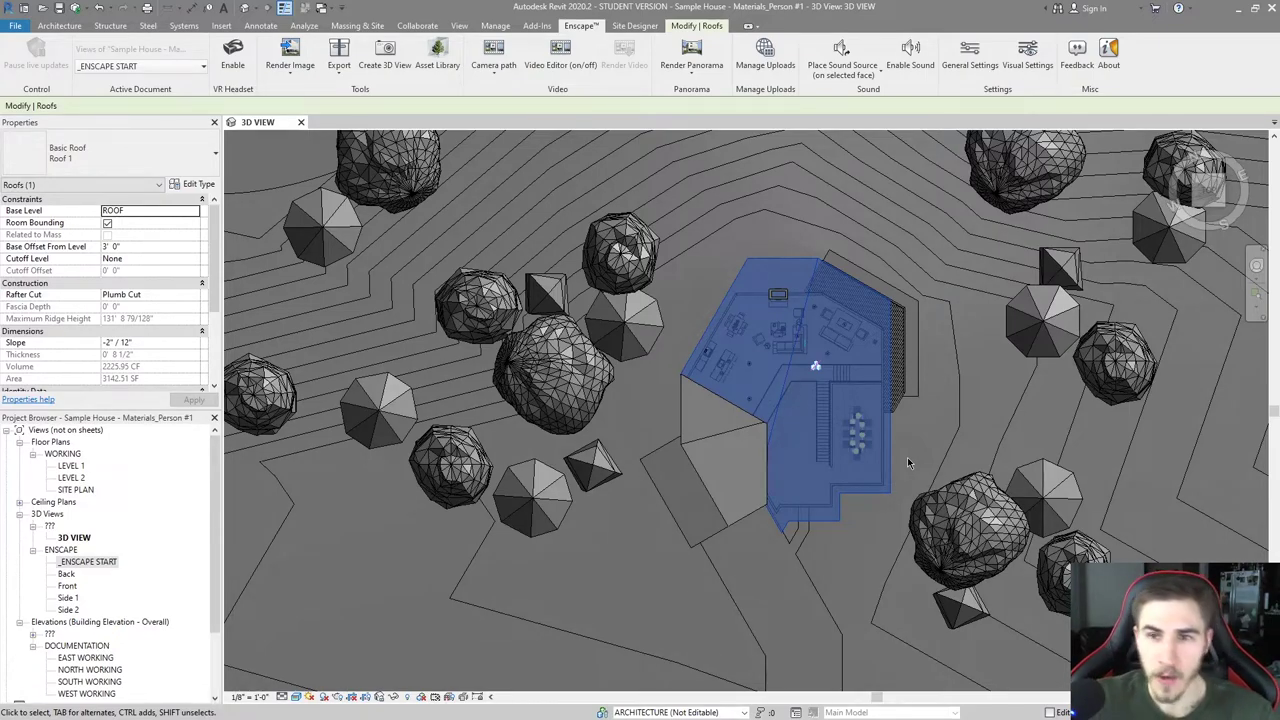
- Open Enscape's Visual Settings and place the window over the middle of the 3D view
left_click(1038, 62)
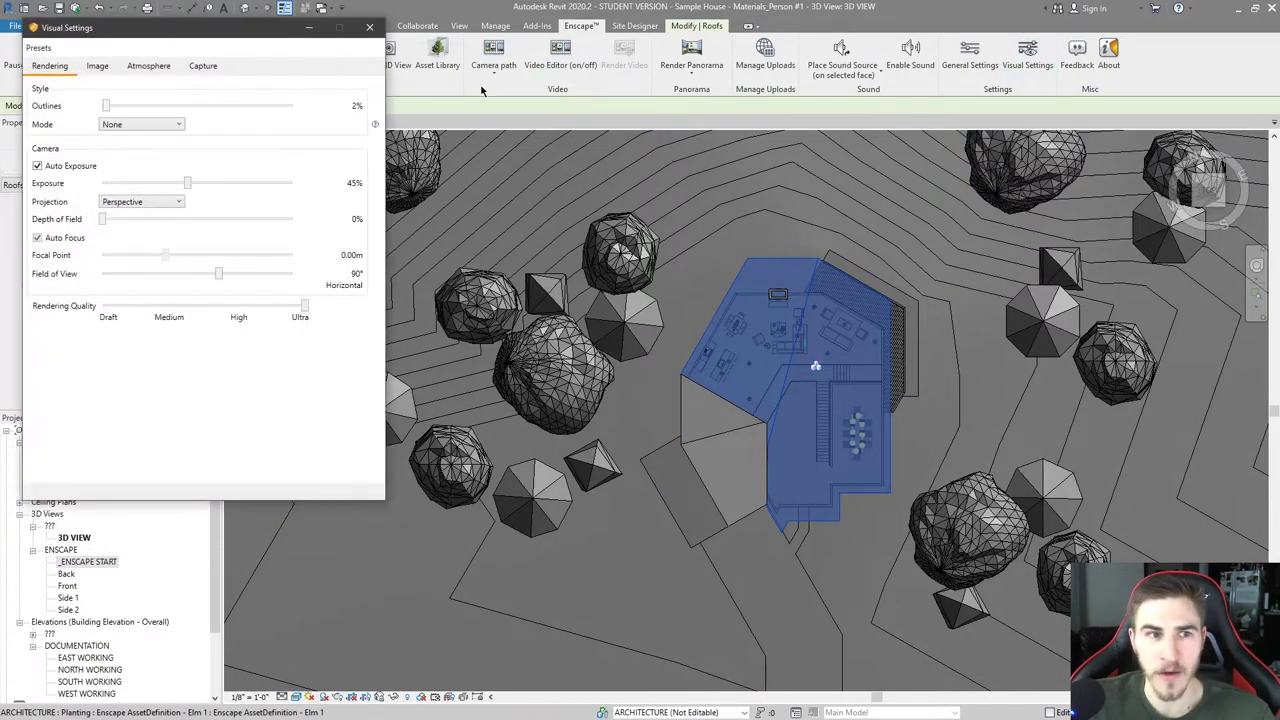
left_click_drag(218, 16, 750, 168)
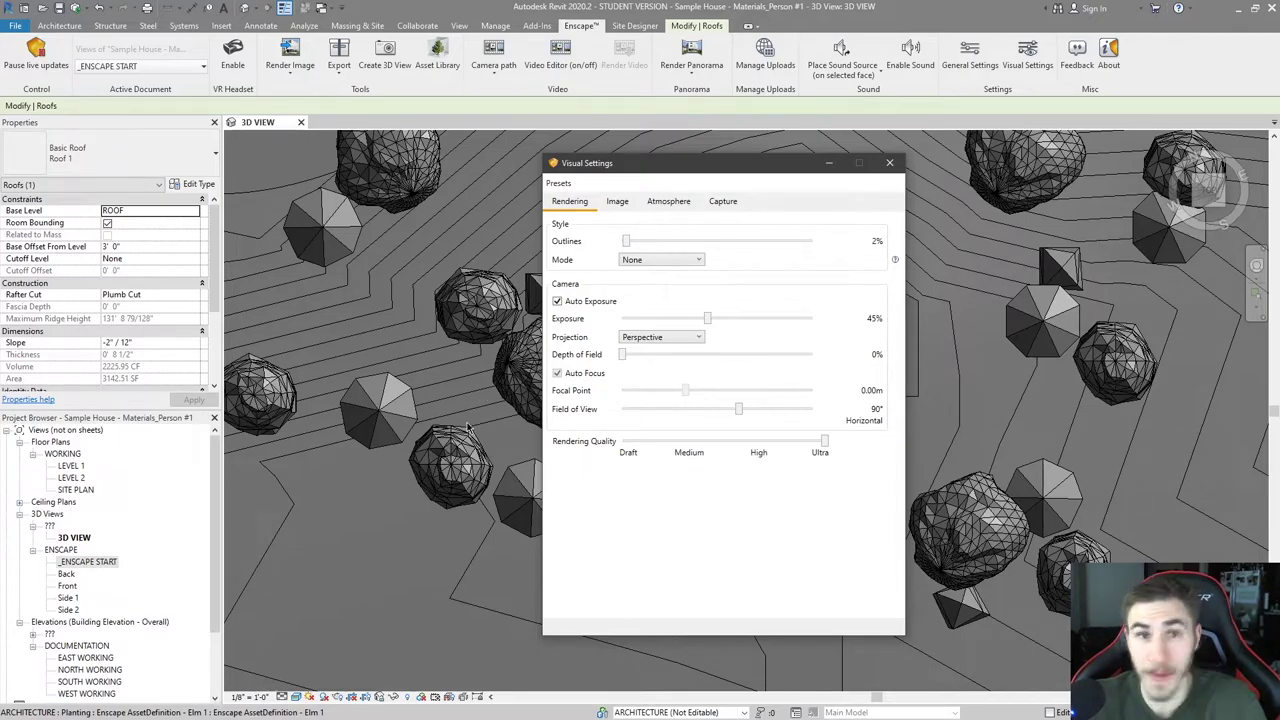
left_click_drag(622, 176, 583, 183)
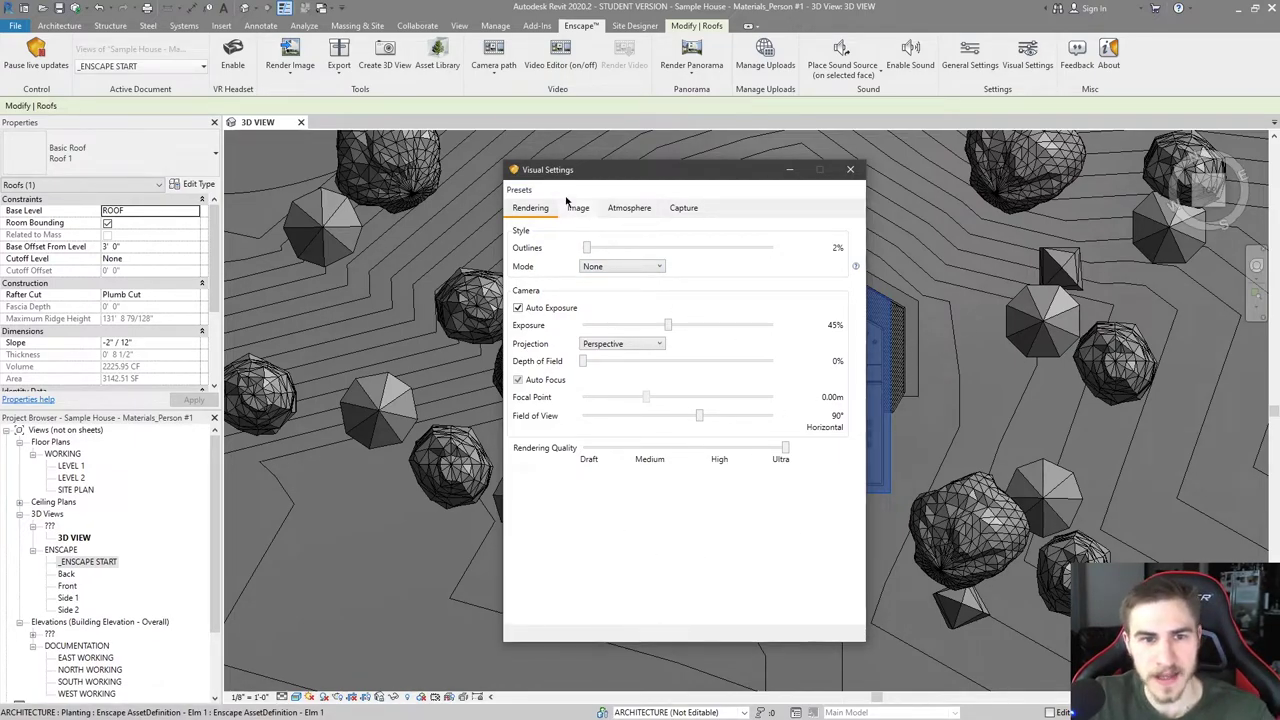
- Try saving the current visual settings as a preset to a JSON file, and cancel the save
left_click(528, 192)
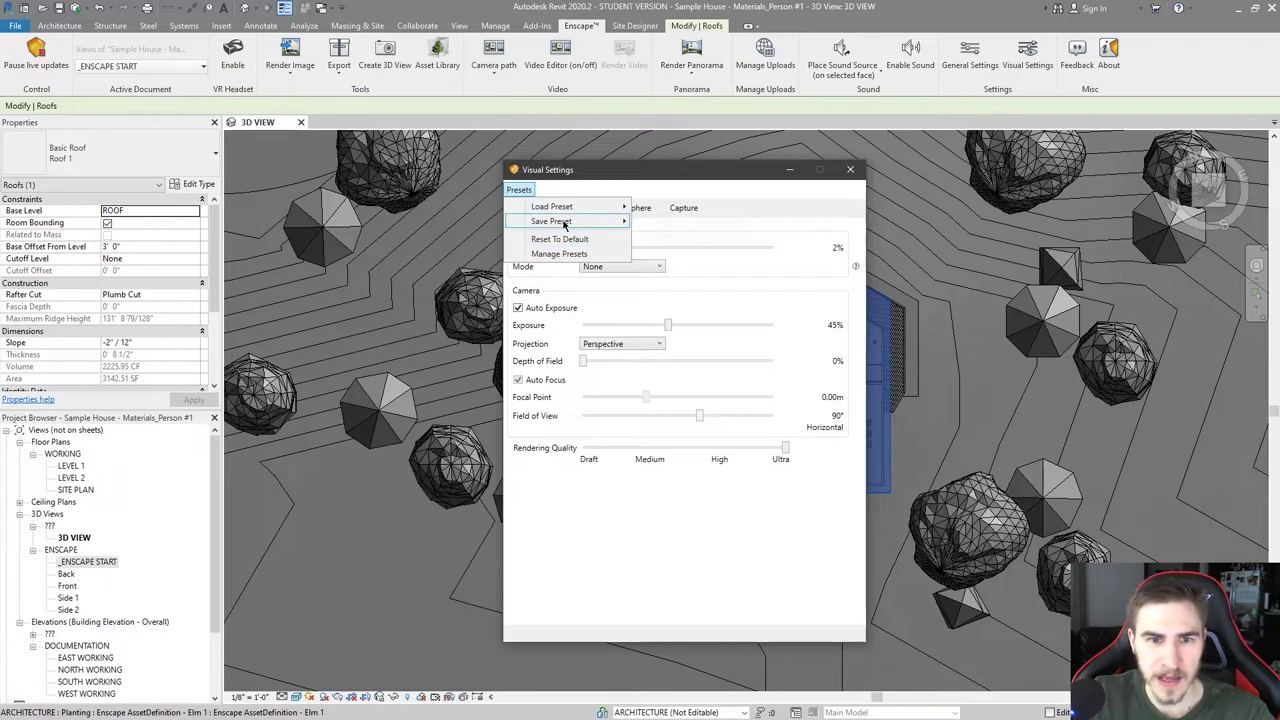
mouse_move(580, 222)
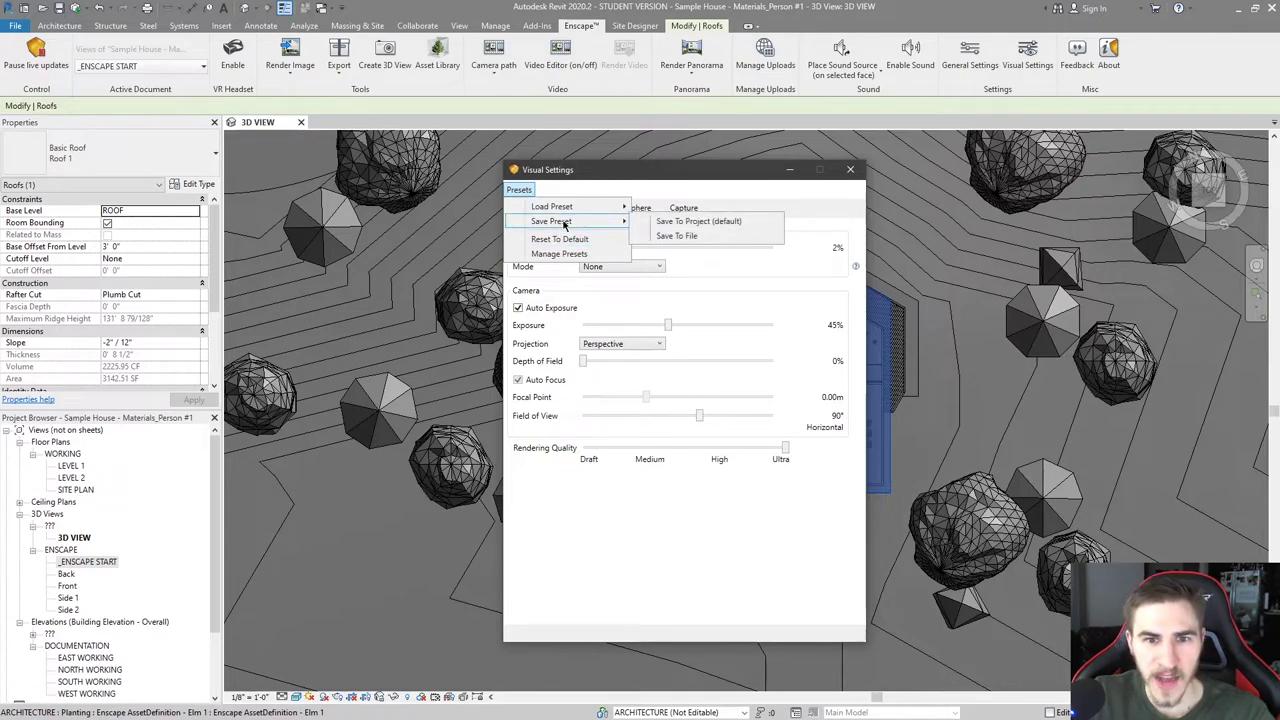
left_click(726, 237)
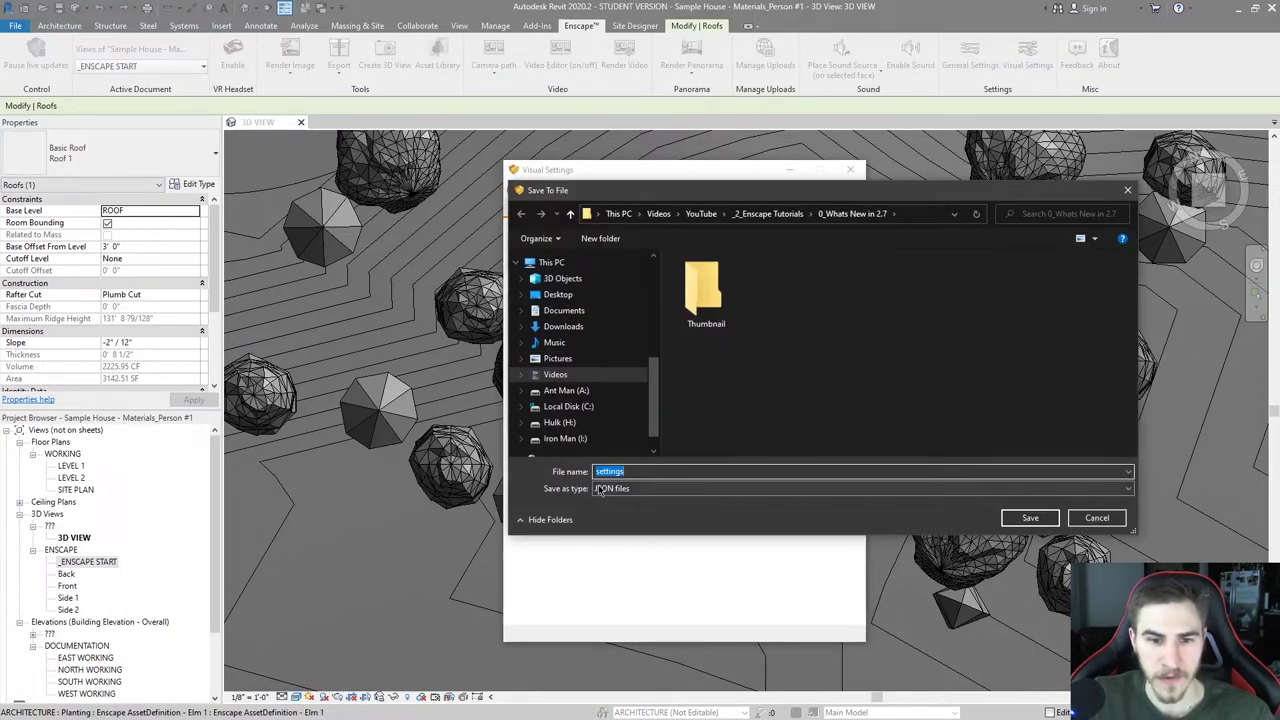
left_click(1097, 517)
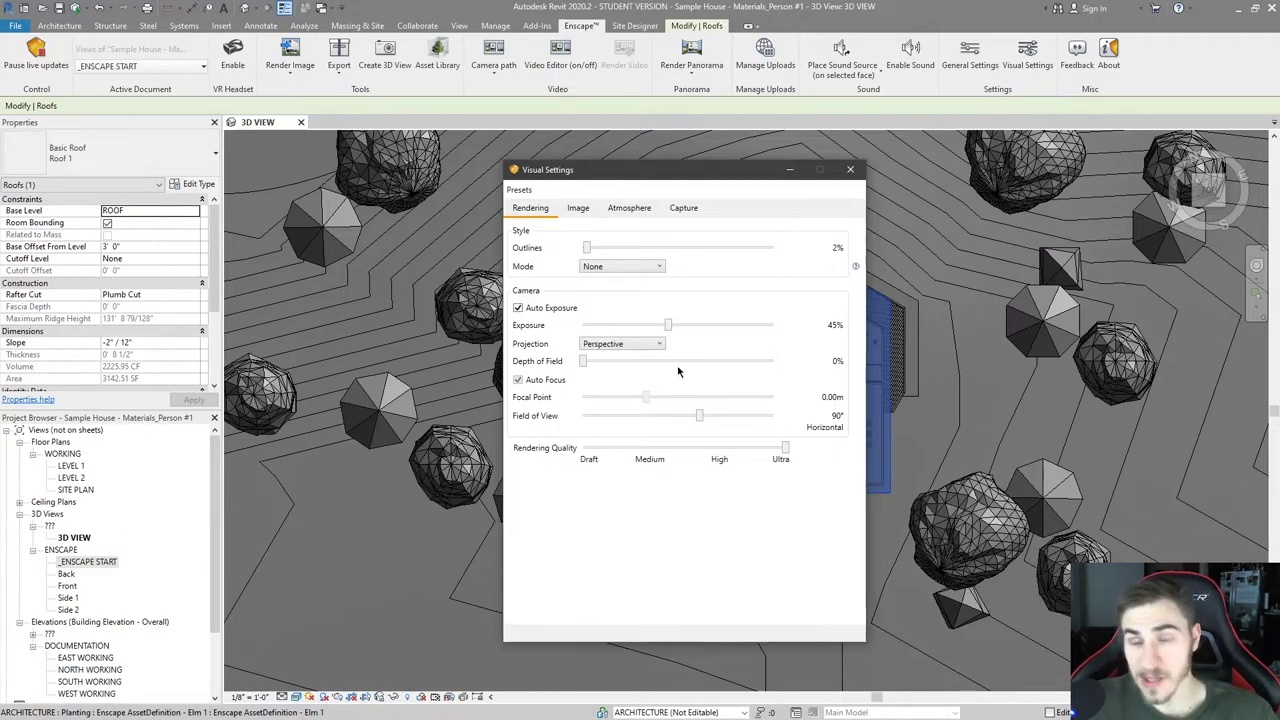
- Save the current visual settings to the project as a preset named Front
left_click(519, 190)
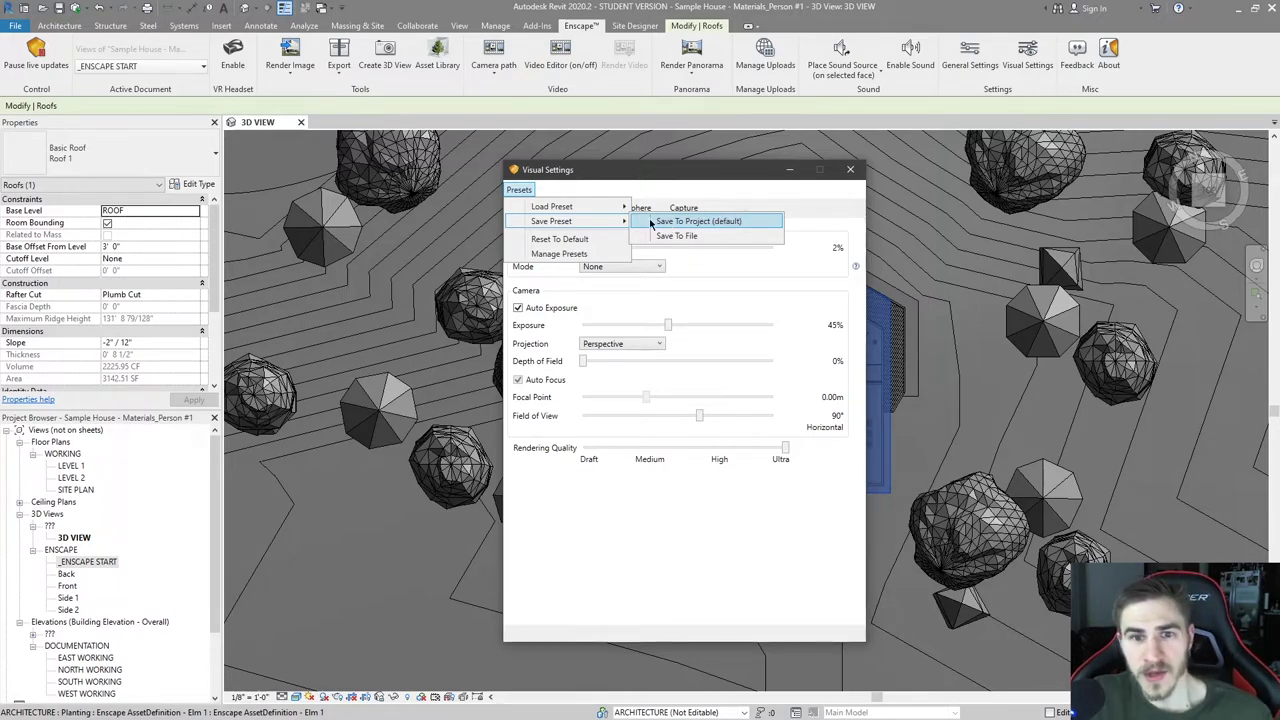
left_click(734, 221)
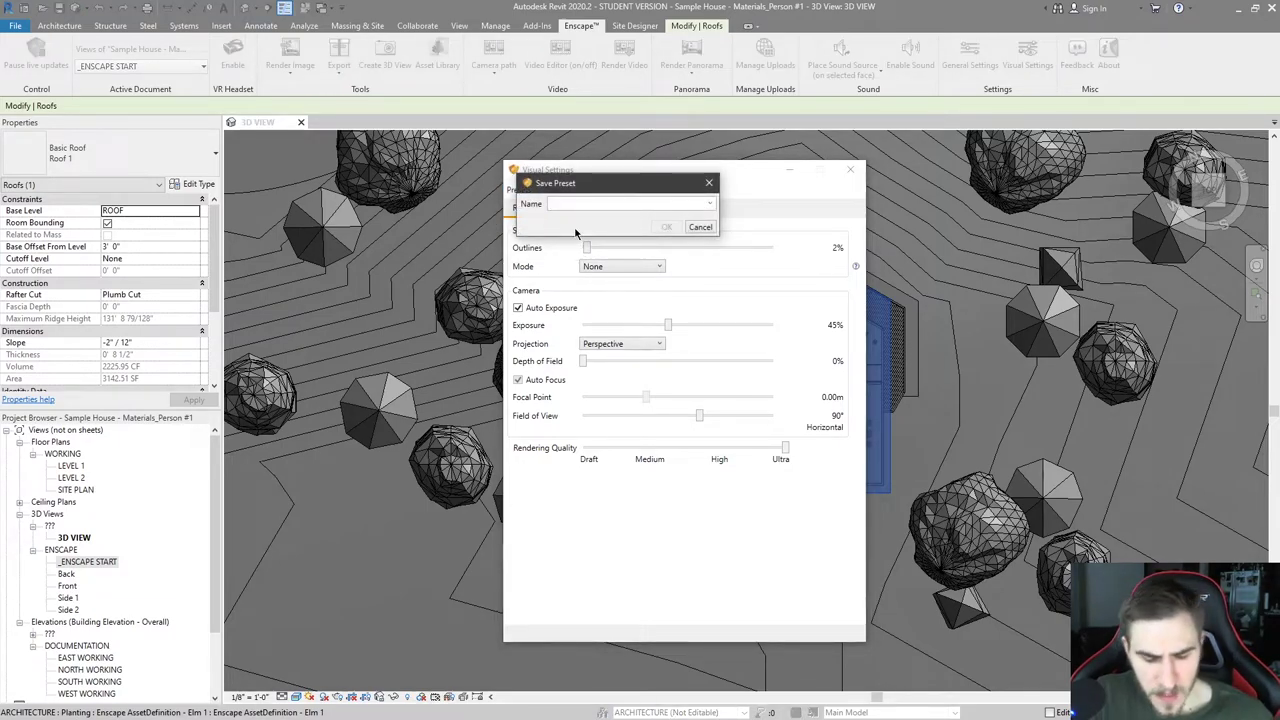
type("Front")
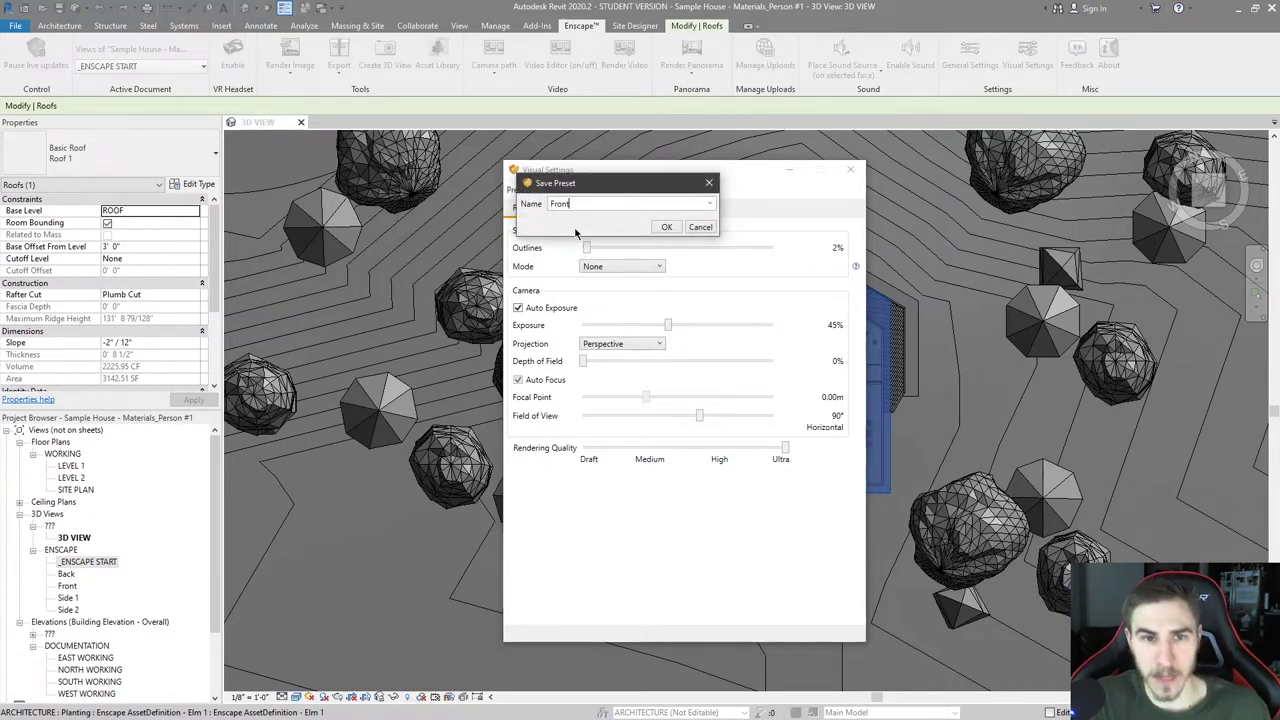
left_click(666, 227)
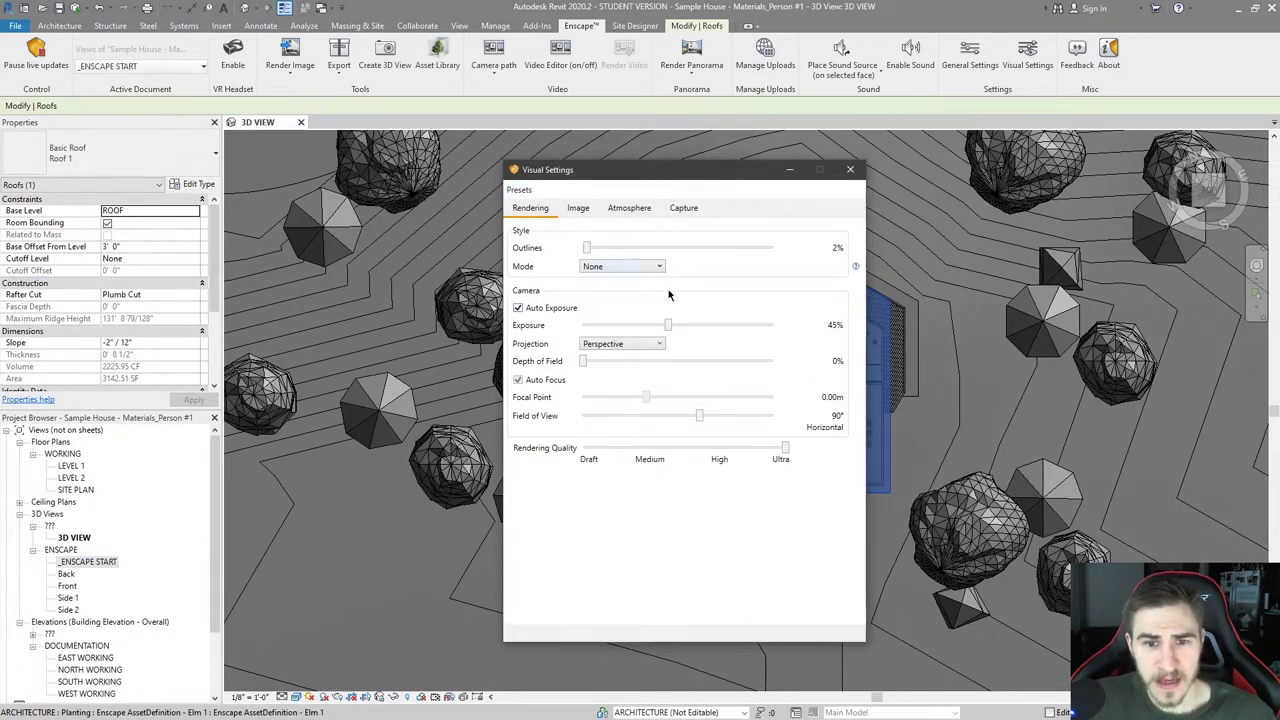
- Set the camera exposure to 55% and save these visual settings to the project as a preset named Back
left_click_drag(666, 326, 686, 327)
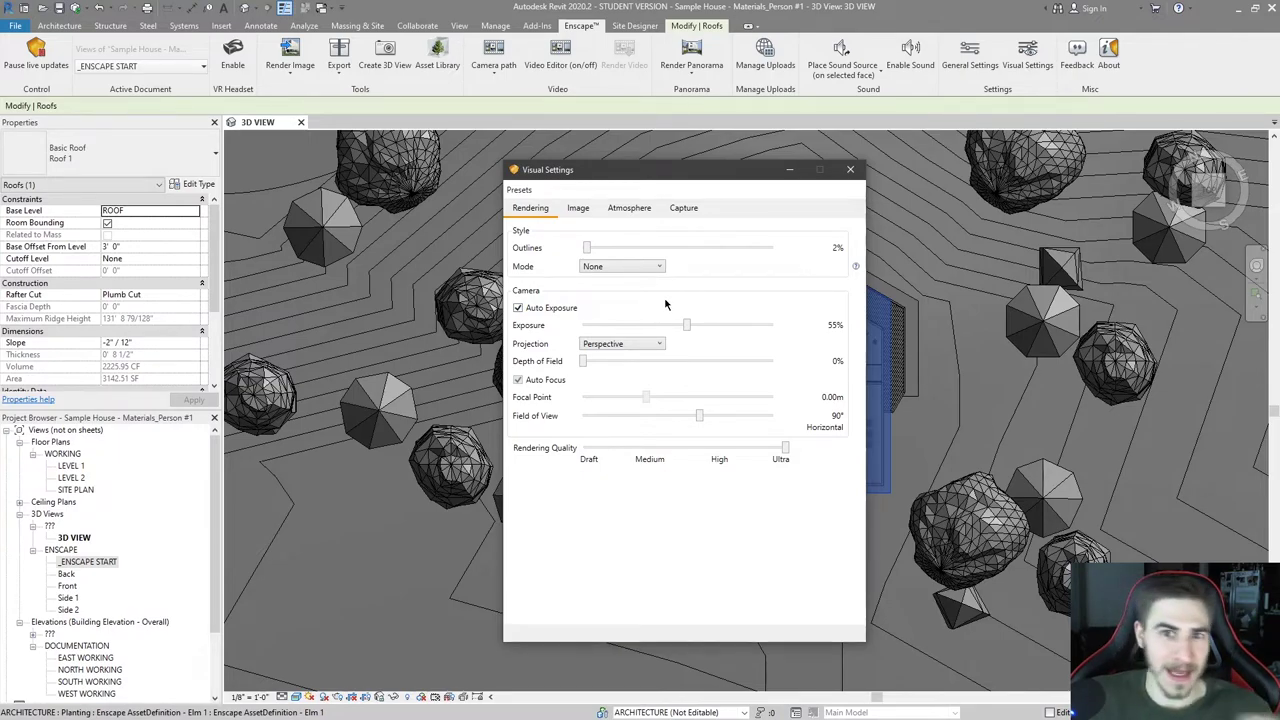
left_click(532, 193)
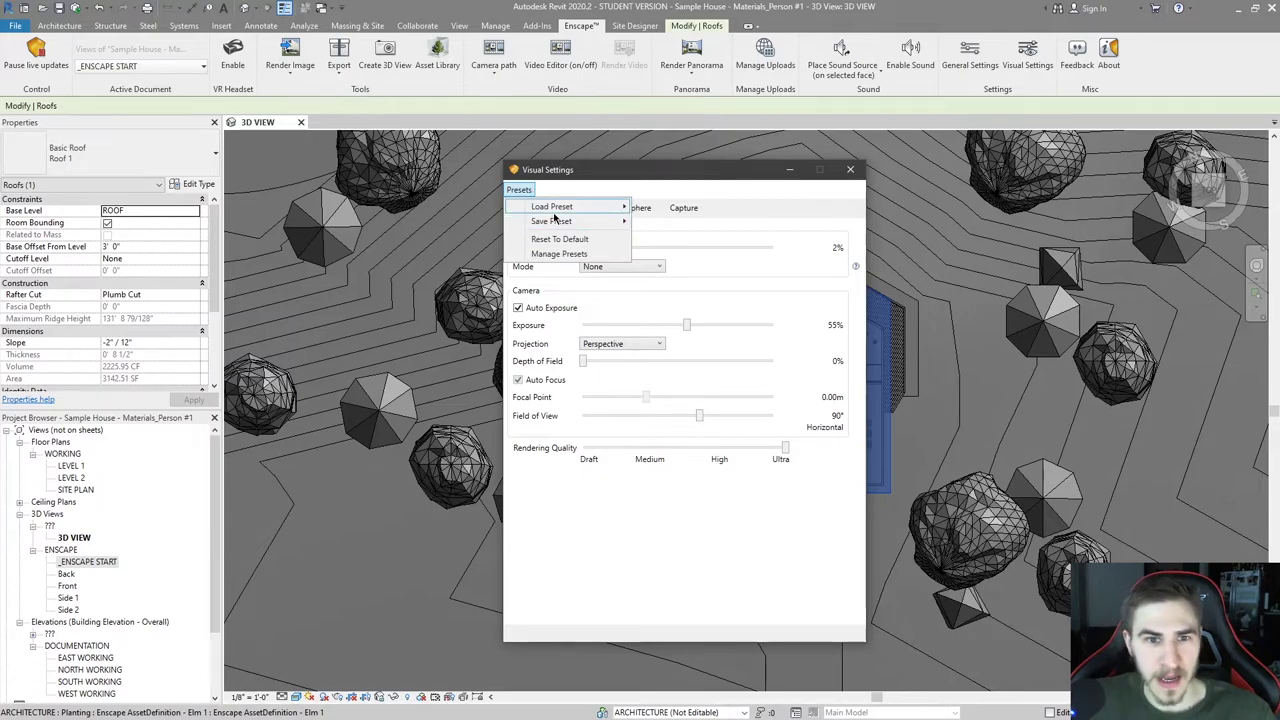
left_click(578, 220)
left_click(700, 227)
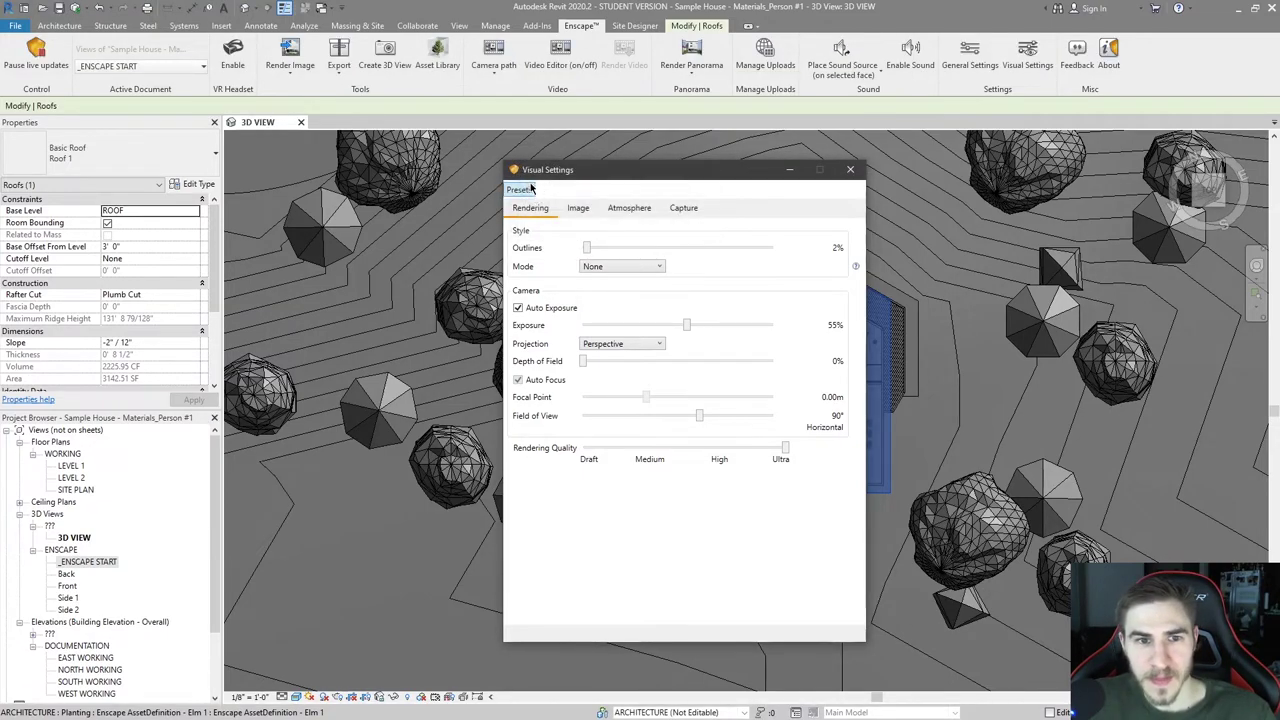
left_click(519, 189)
mouse_move(565, 221)
left_click(675, 226)
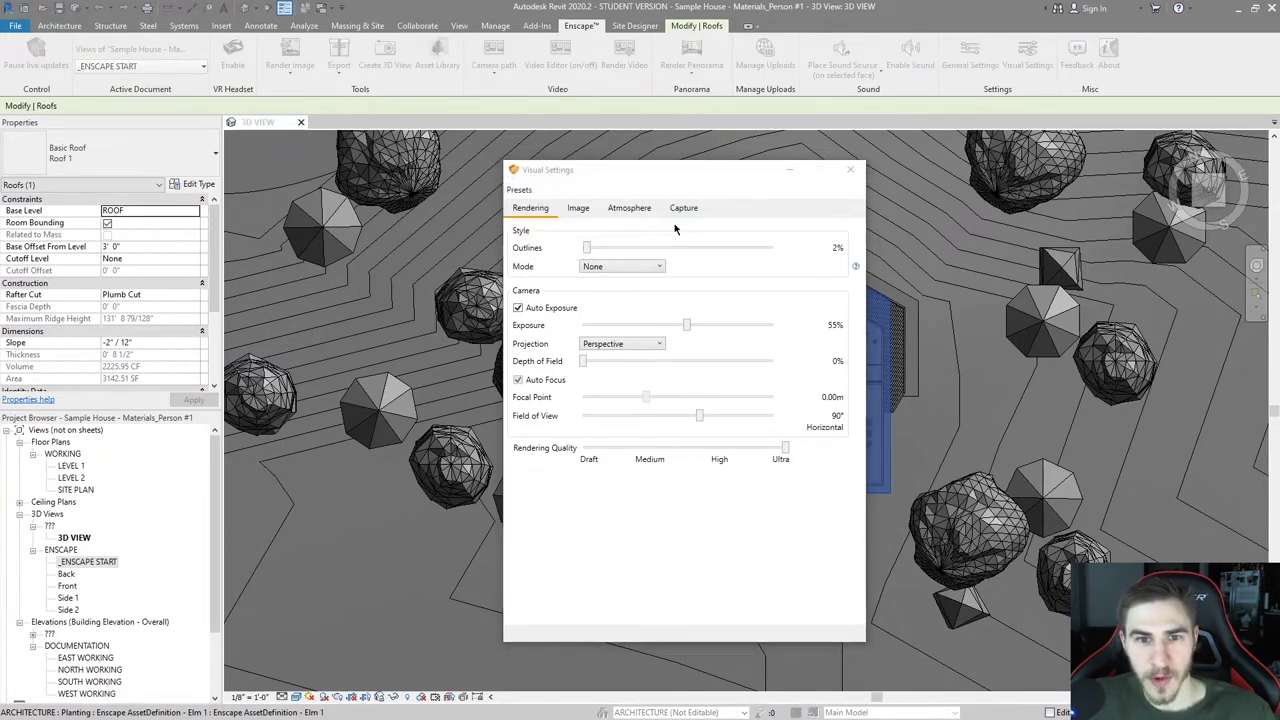
type("Base")
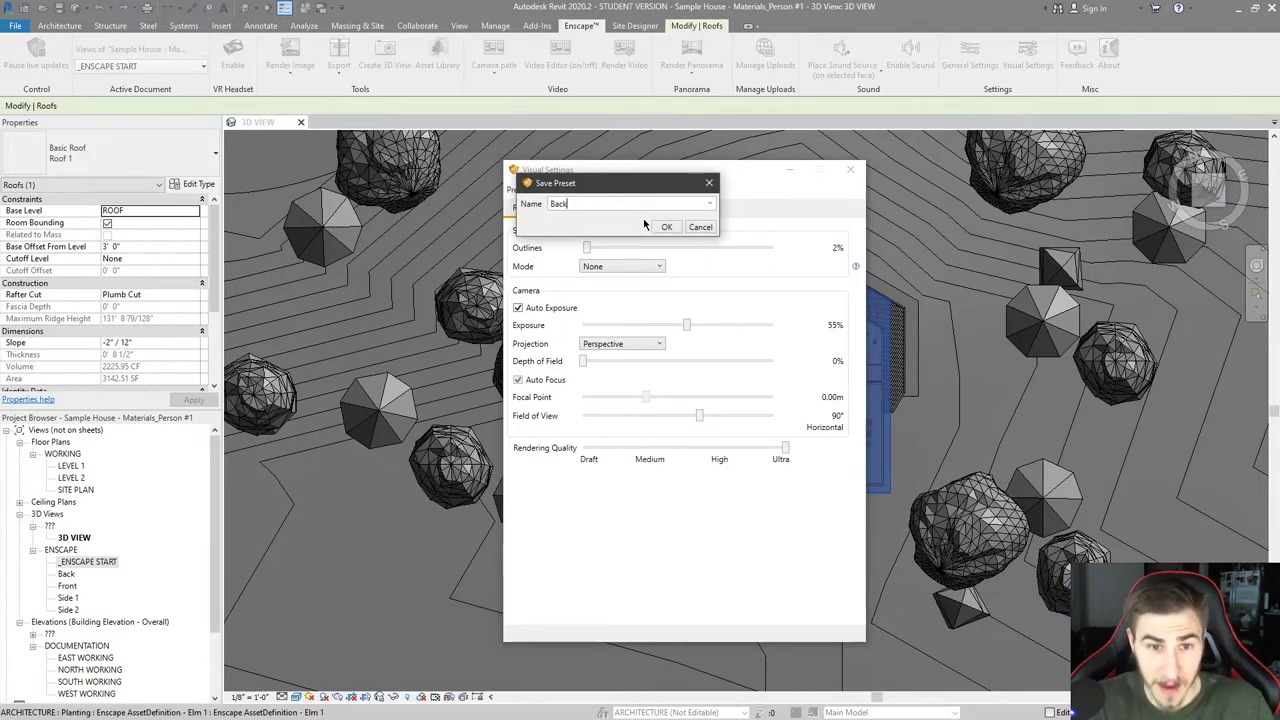
key("Return")
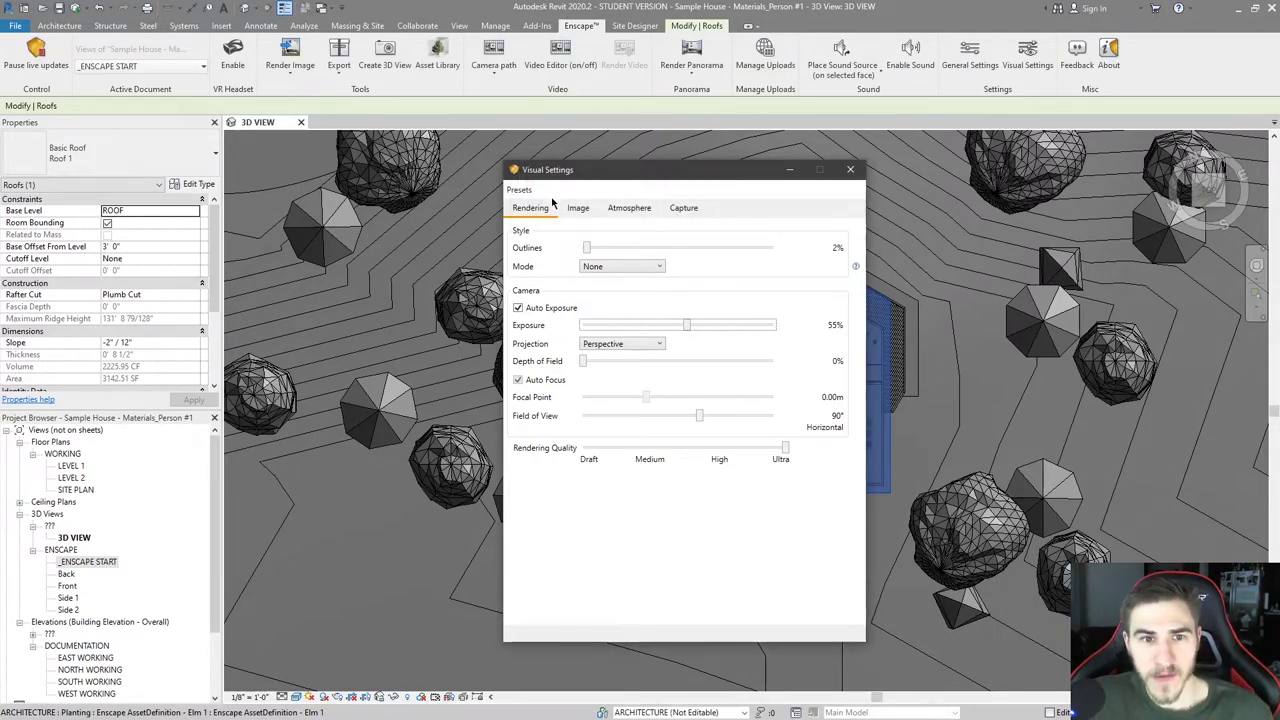
- Review the presets stored in the project in the preset manager, and close it
left_click(519, 189)
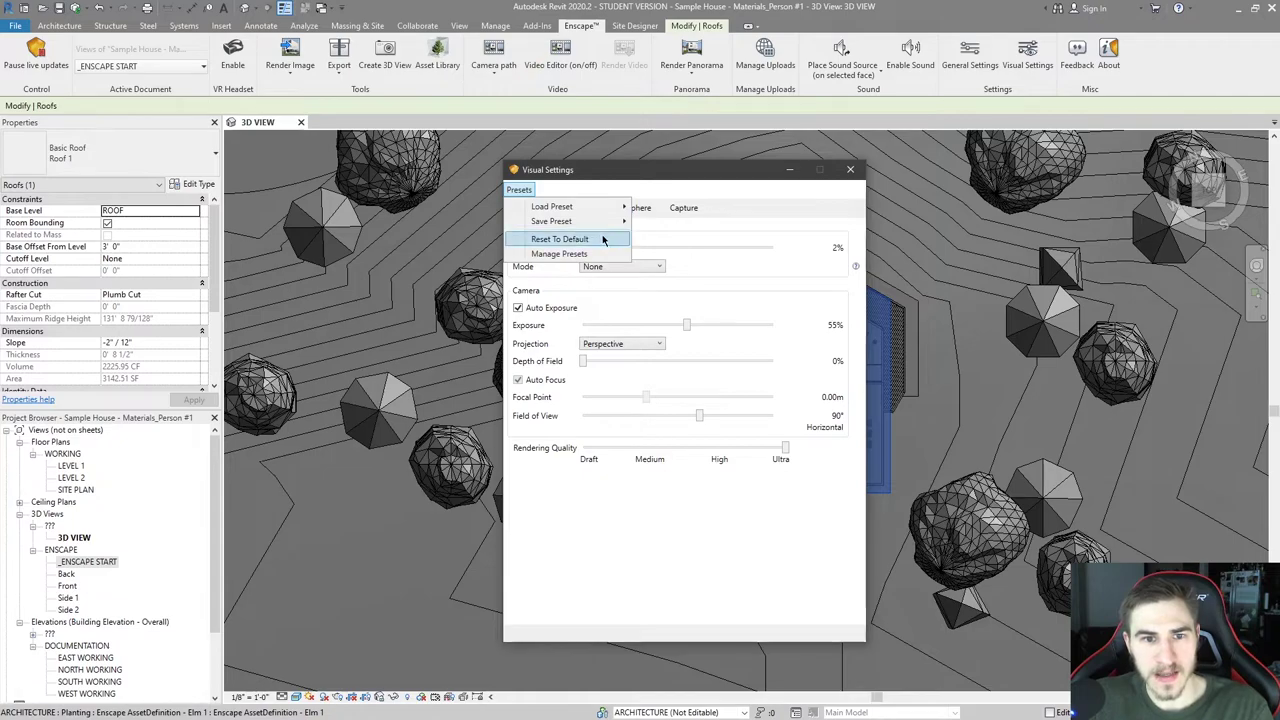
left_click(568, 254)
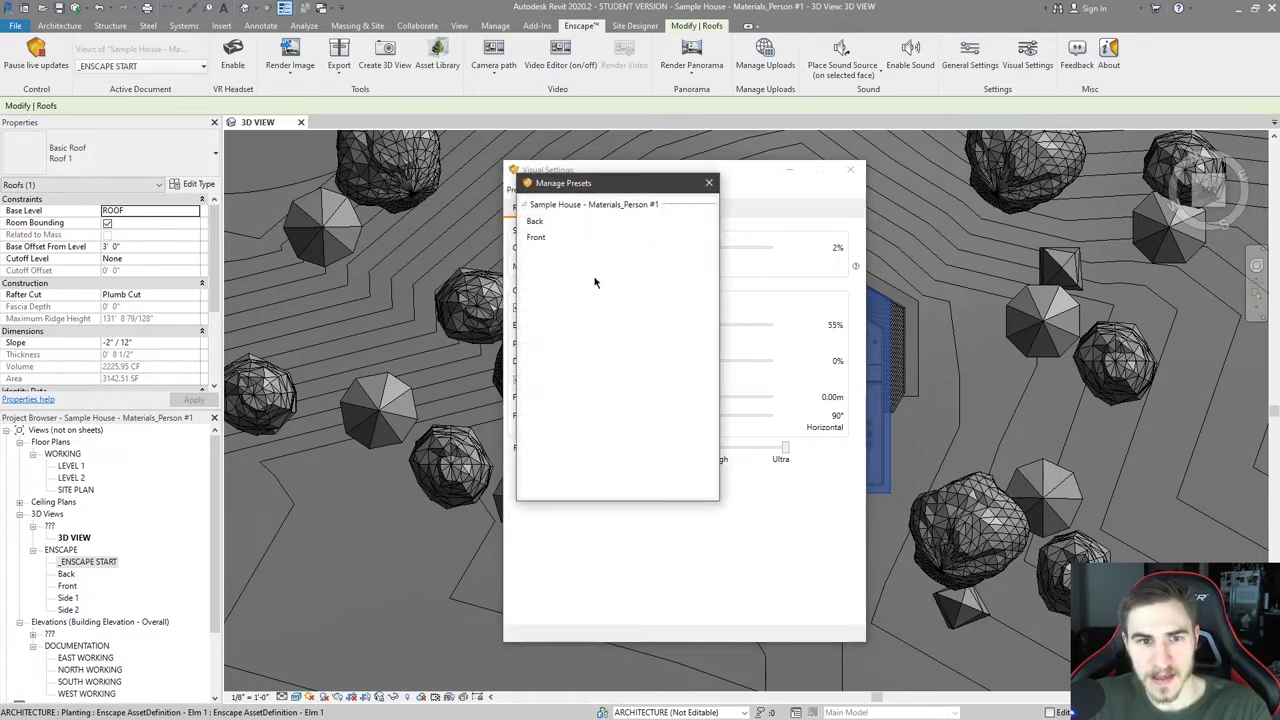
left_click(557, 207)
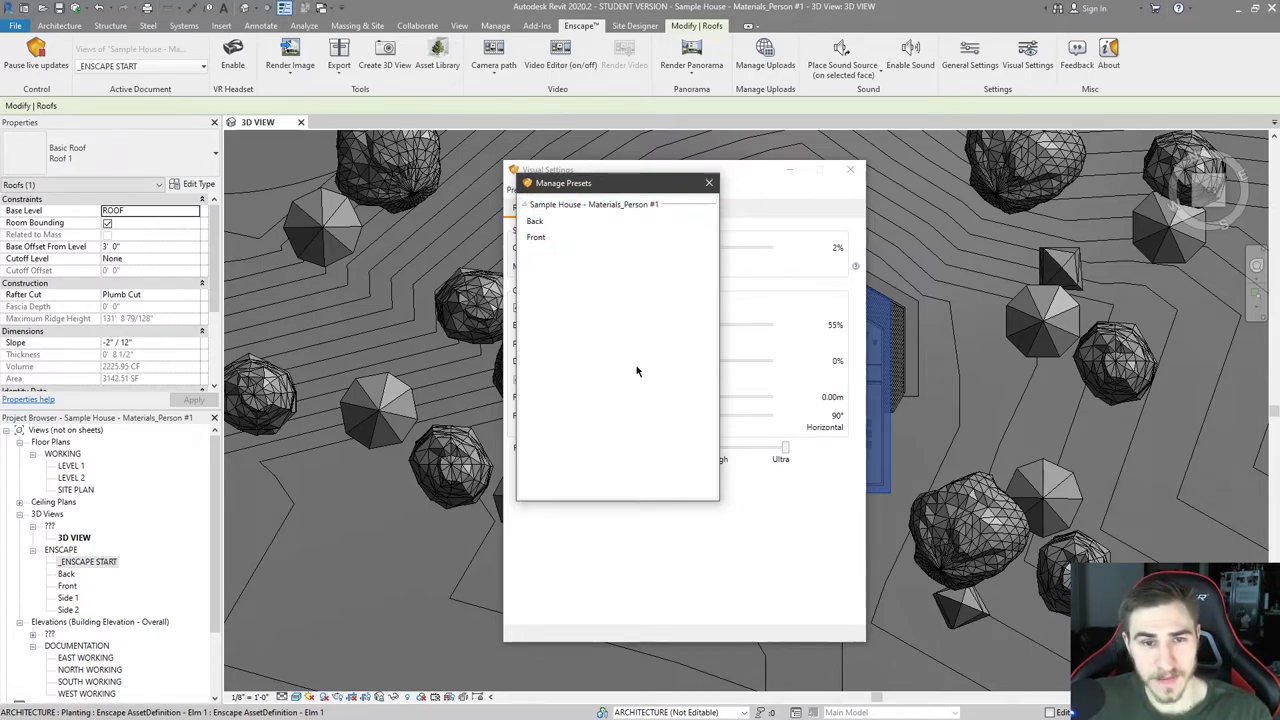
left_click(709, 182)
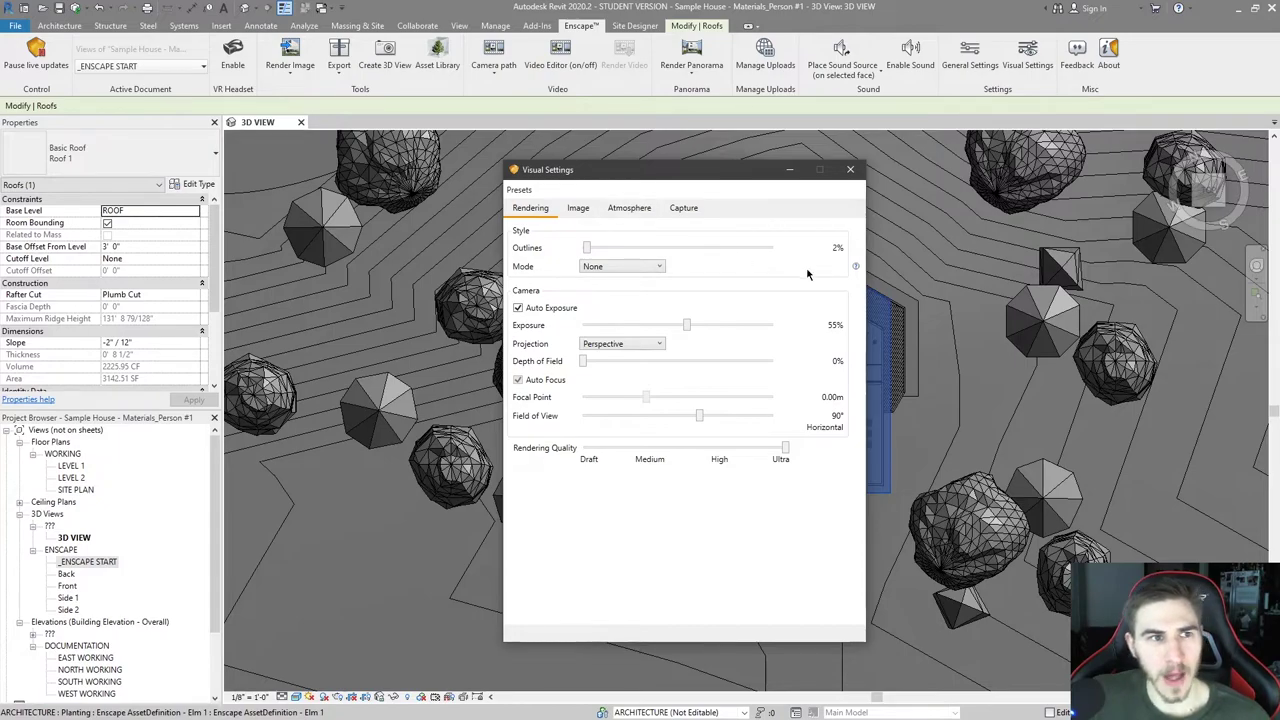
- Link the Front visual settings preset to the Front view in Enscape's list of document views
left_click(170, 70)
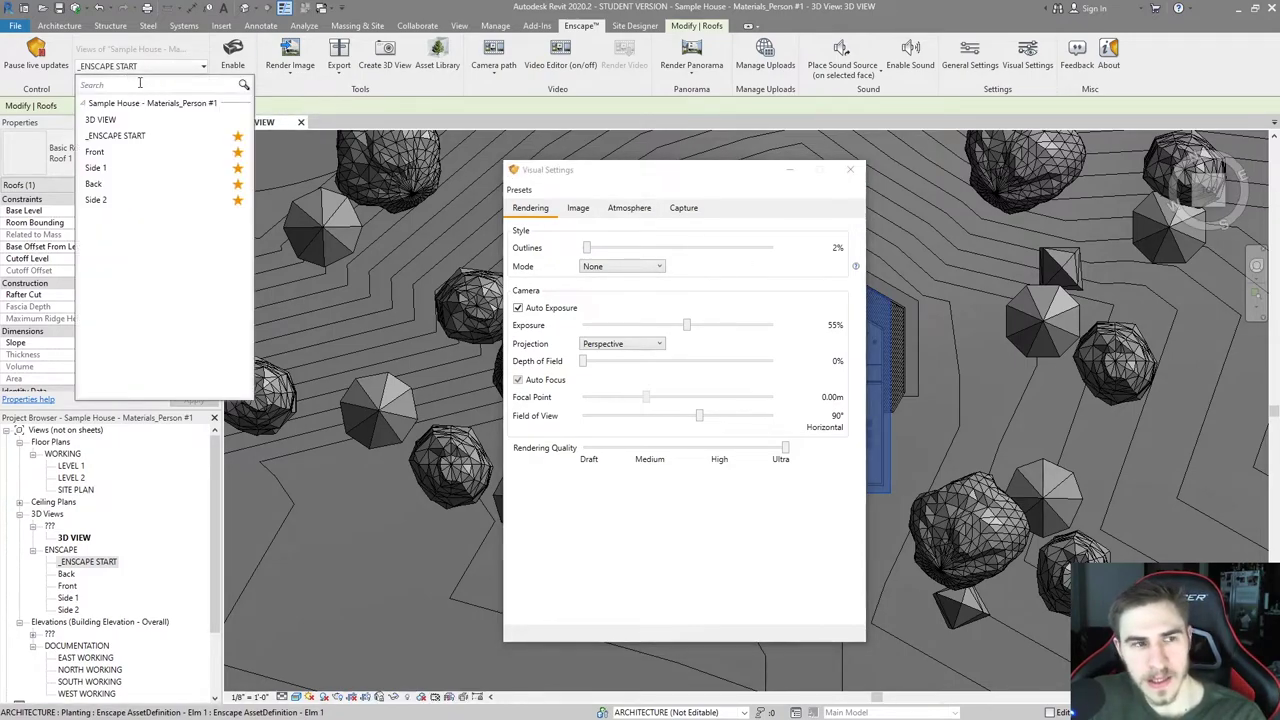
left_click(84, 108)
left_click(84, 108)
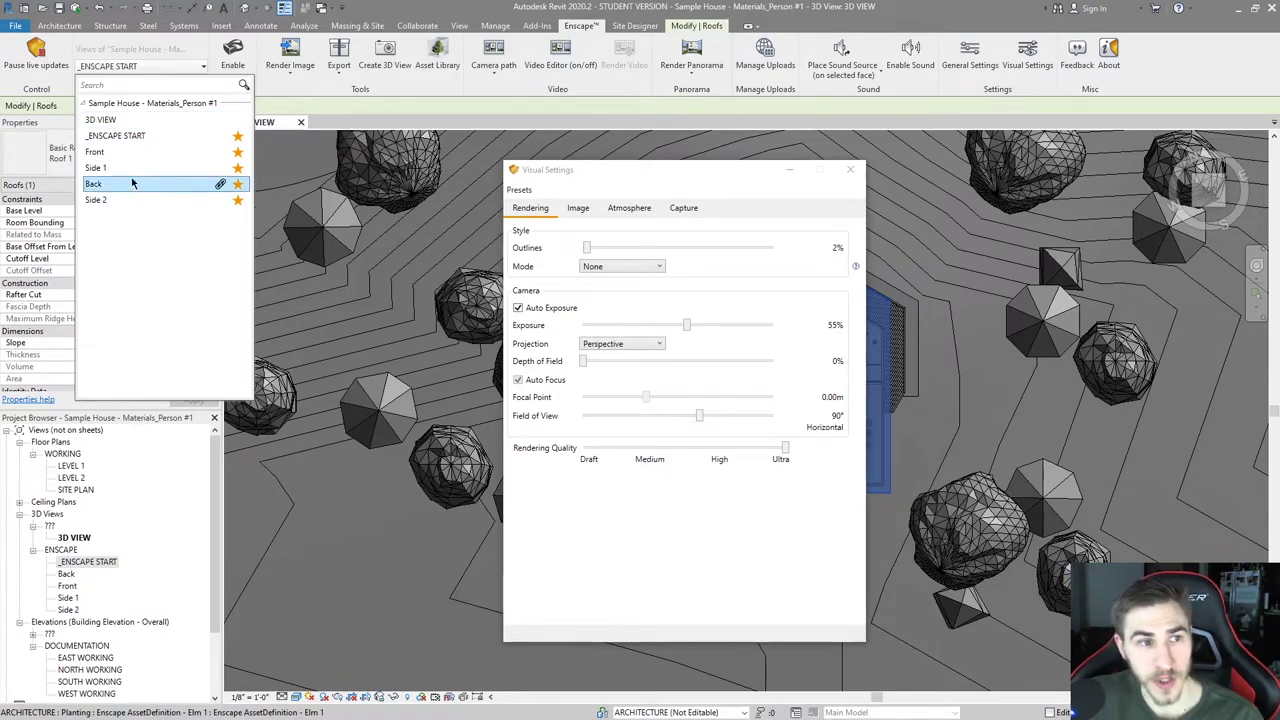
left_click(221, 154)
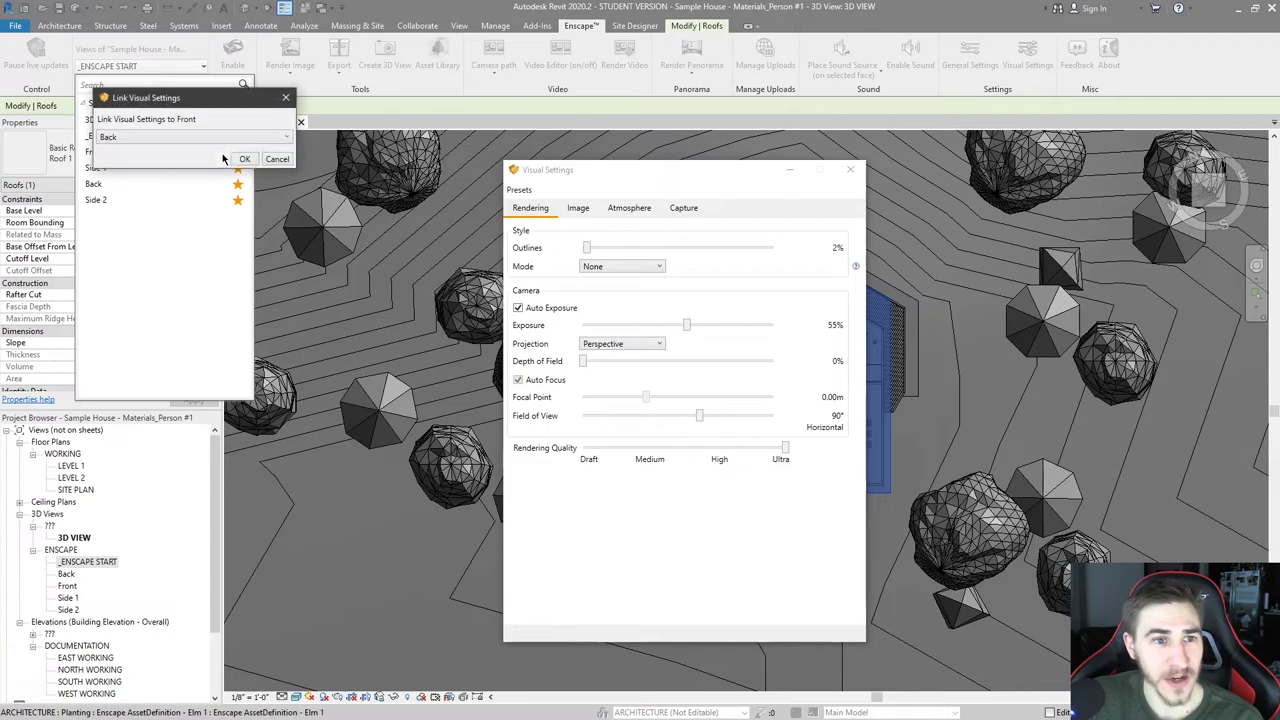
left_click_drag(137, 96, 331, 132)
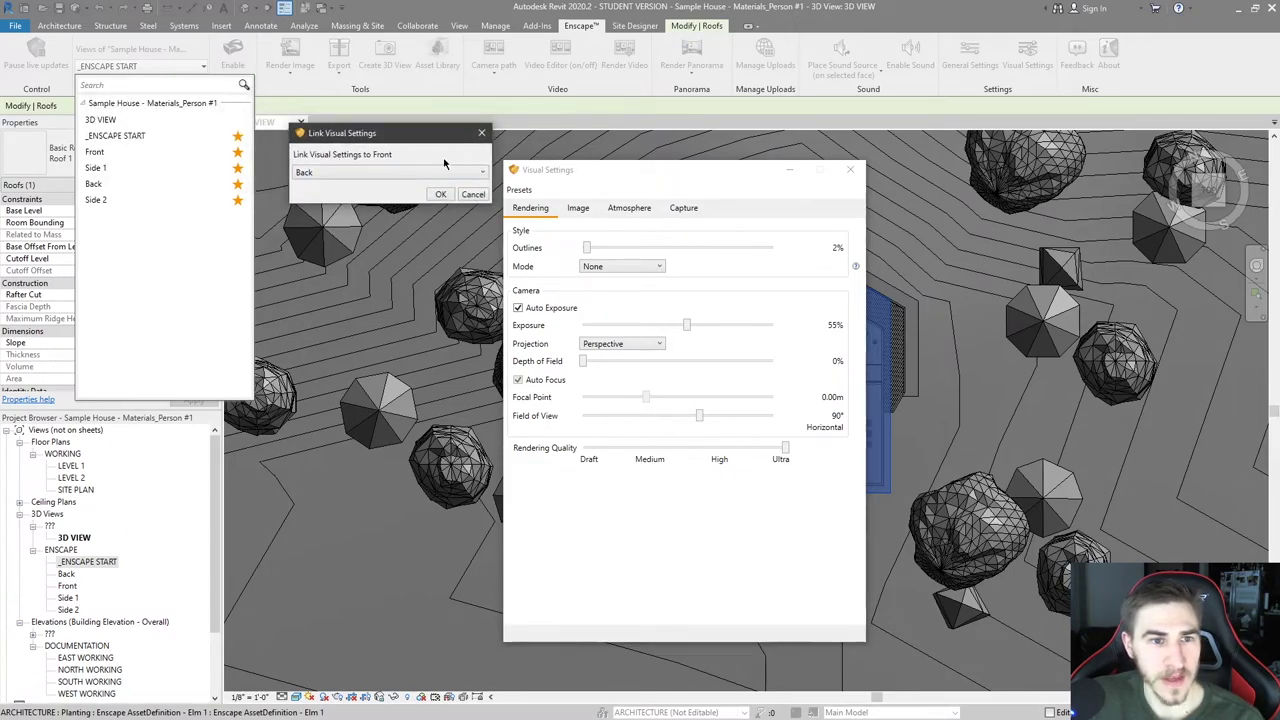
left_click(376, 171)
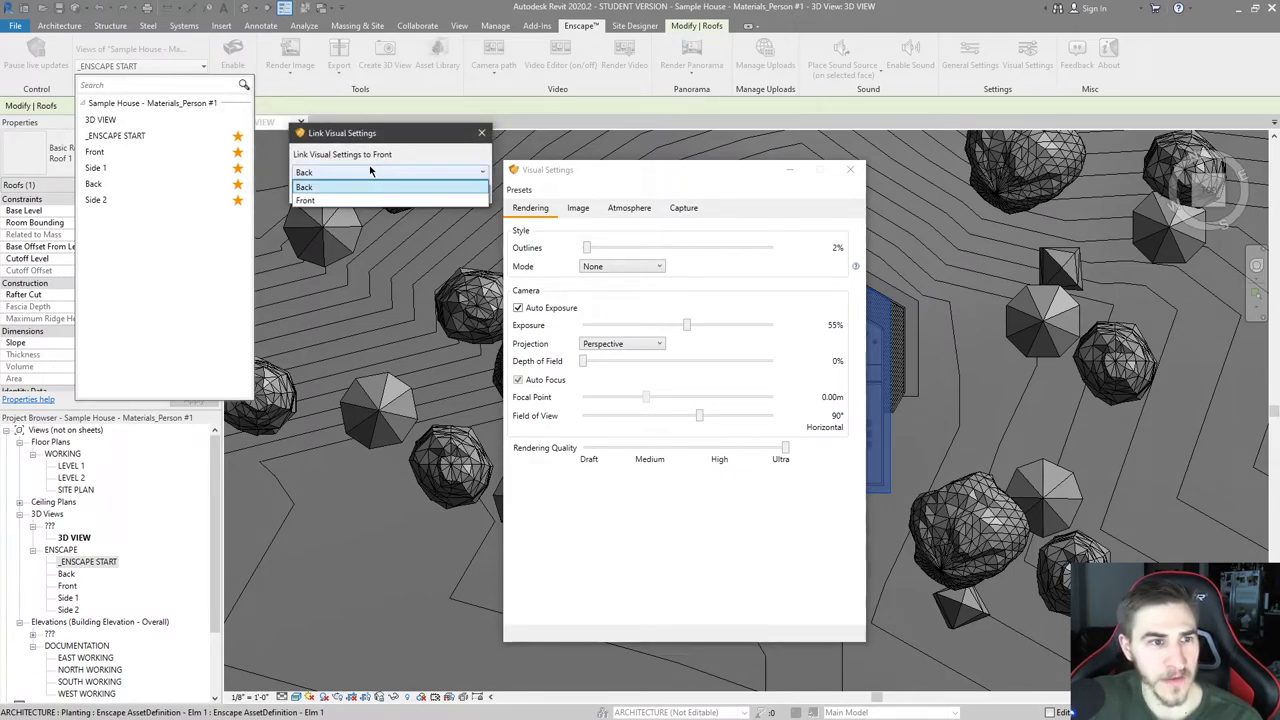
left_click(337, 200)
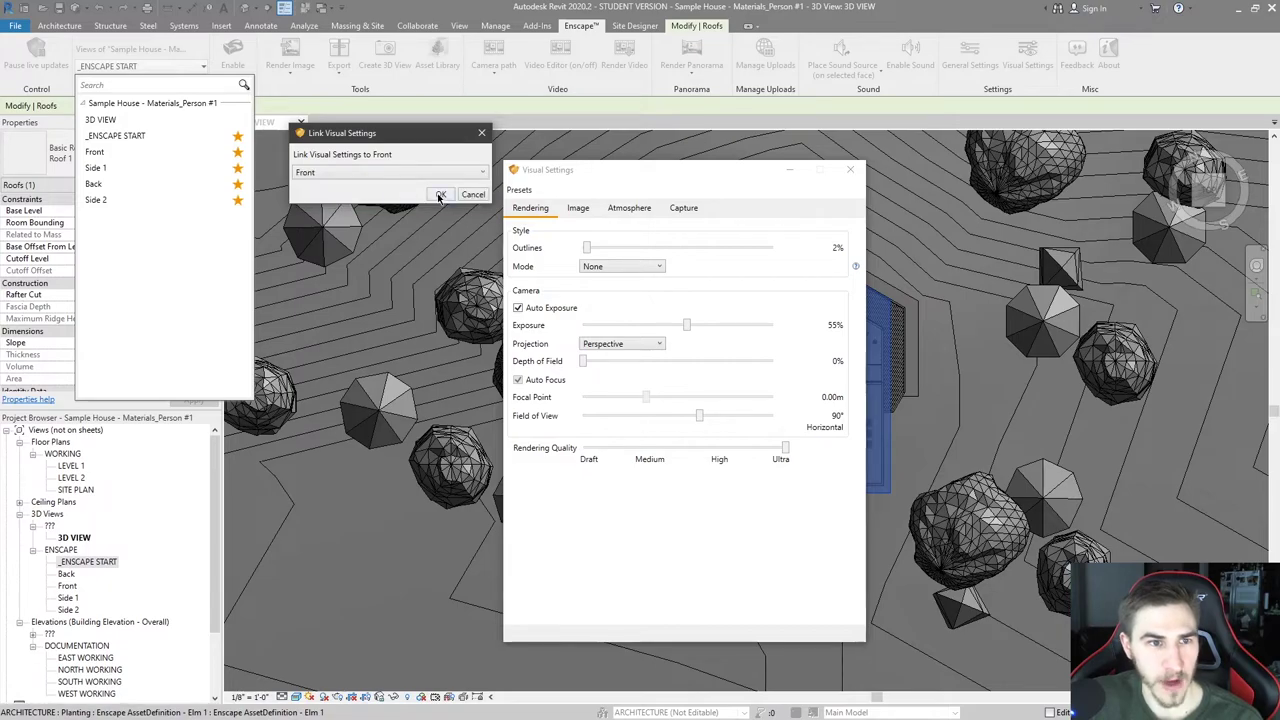
left_click(432, 200)
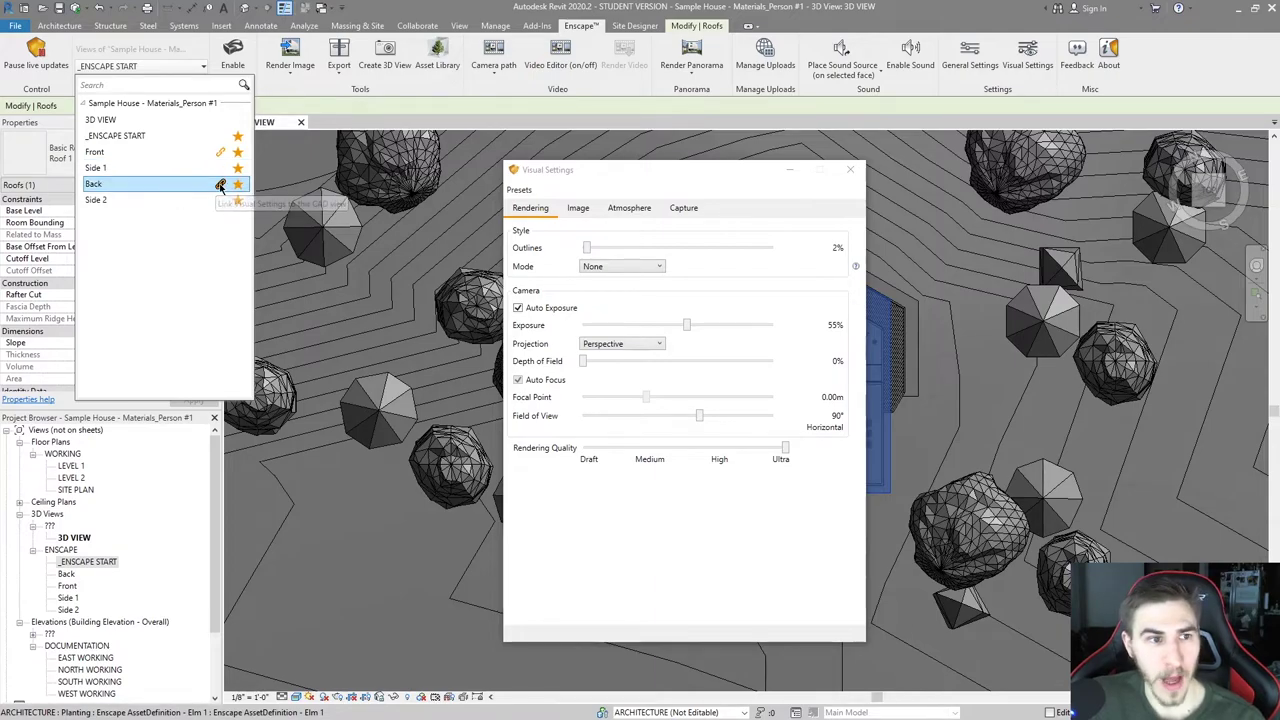
- Link the Back visual settings preset to the Back view
left_click(222, 185)
left_click(150, 138)
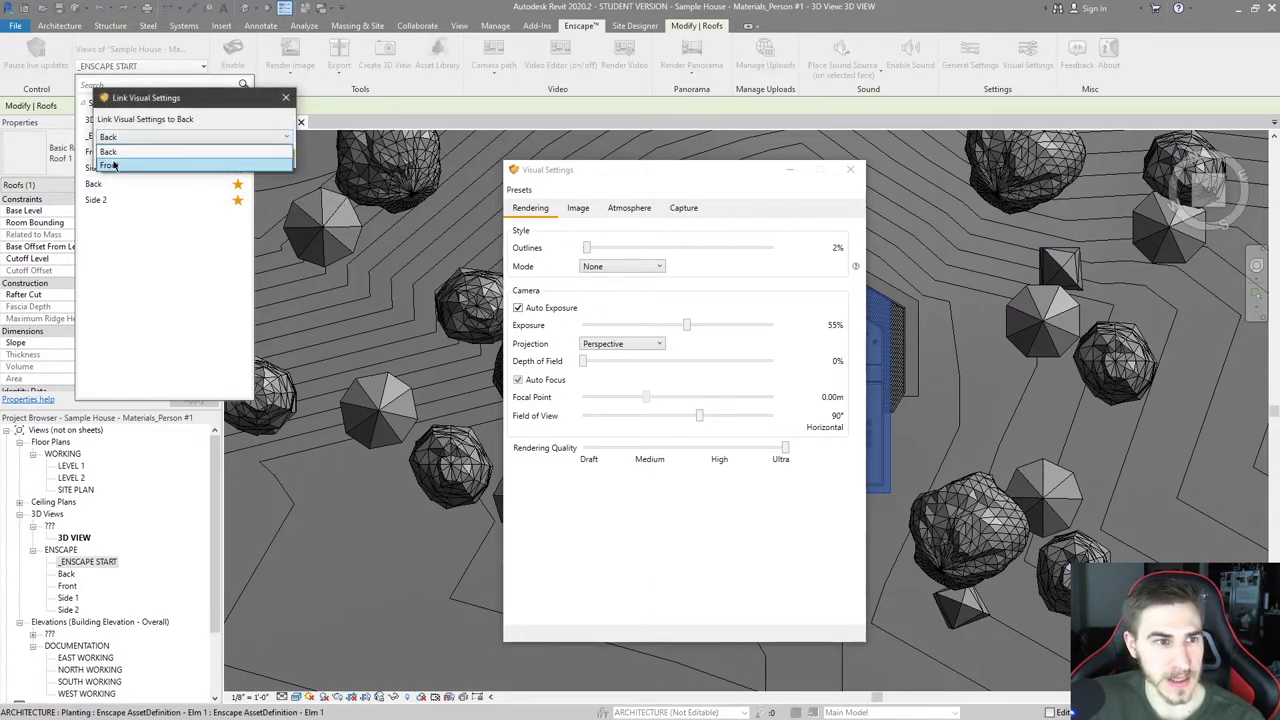
left_click(147, 152)
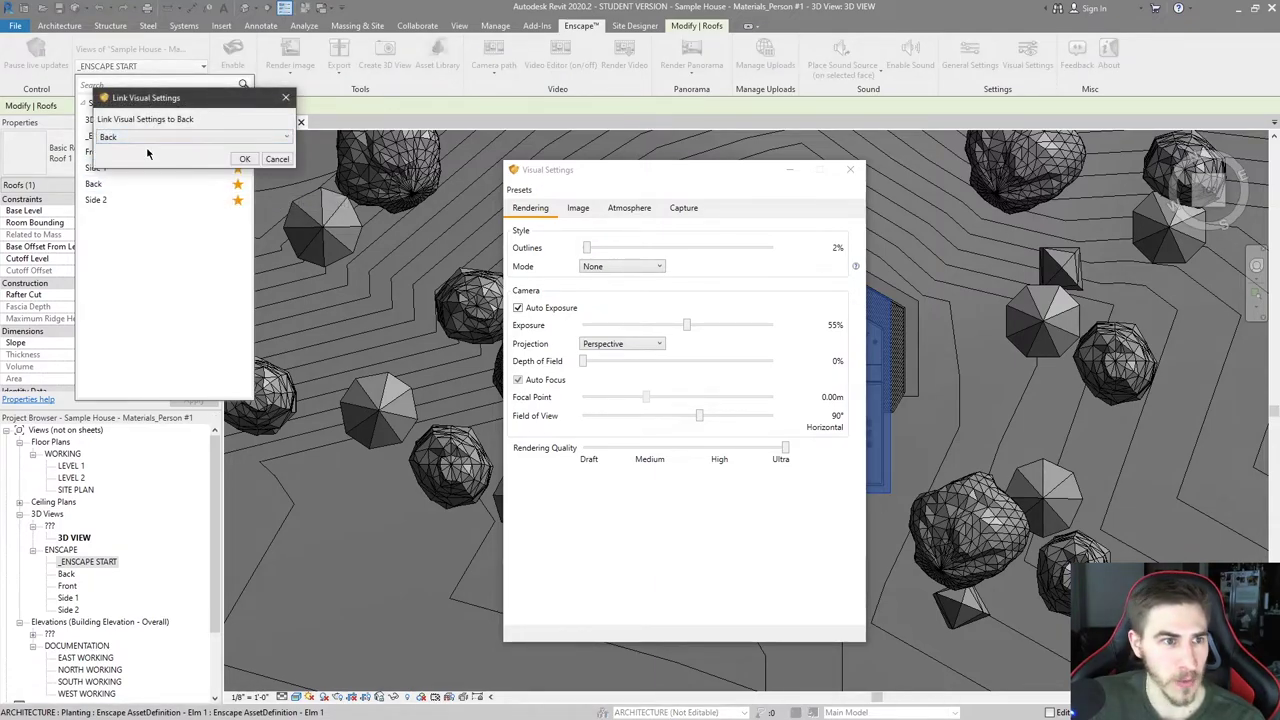
left_click(244, 161)
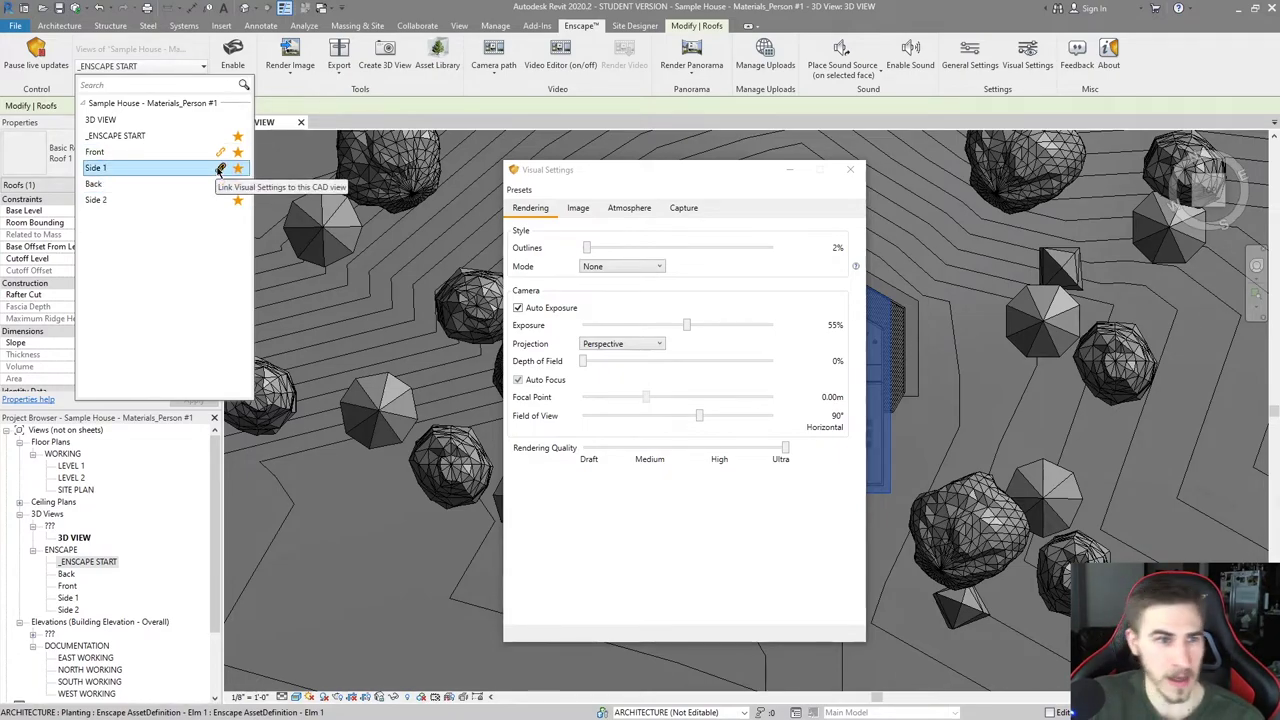
- Link a saved visual settings preset to the Side 1 view in Enscape's list of document views
left_click(218, 170)
left_click(163, 139)
left_click(148, 165)
left_click(243, 160)
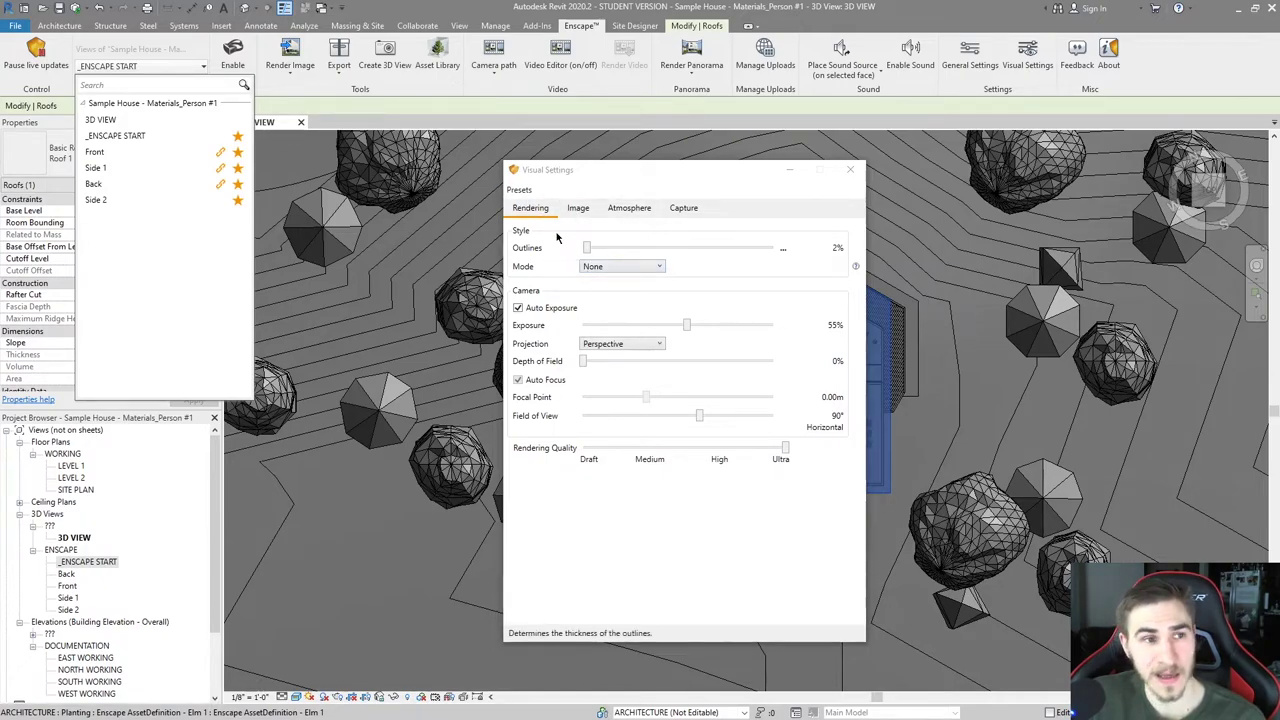
left_click(160, 152)
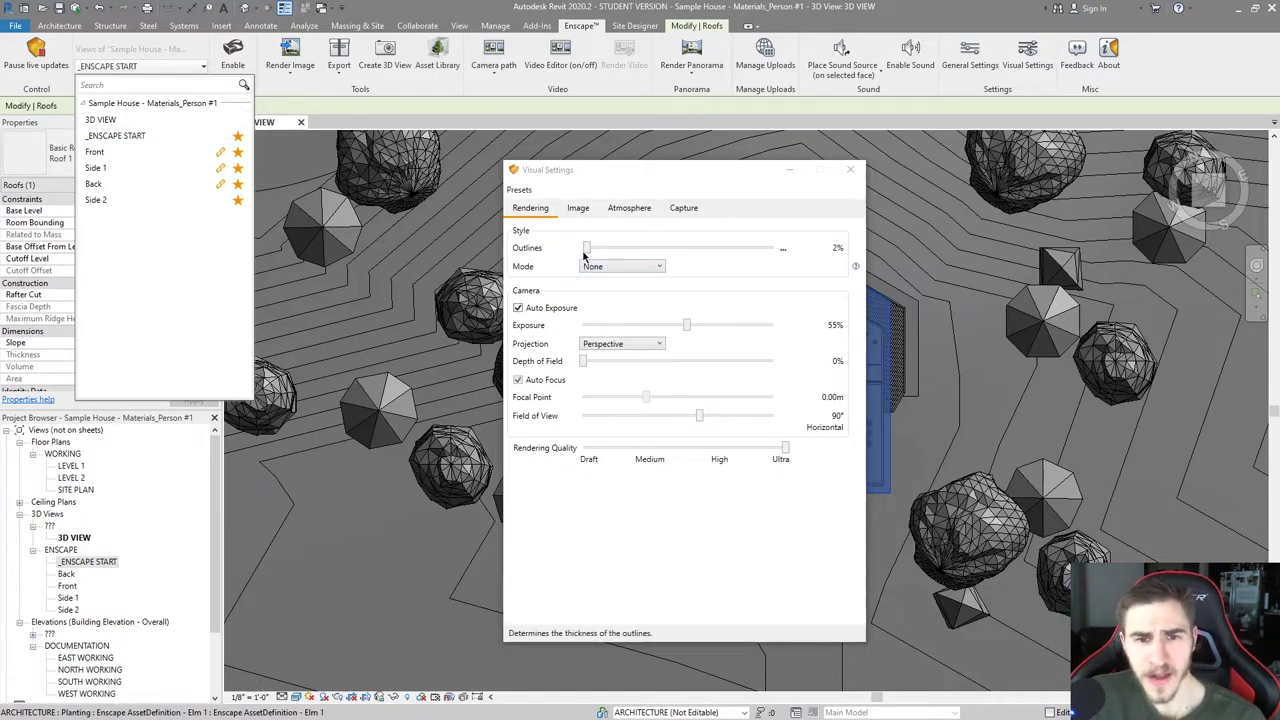
- Preview the Back and Front visual settings presets stored in the project, and load Front
left_click(534, 193)
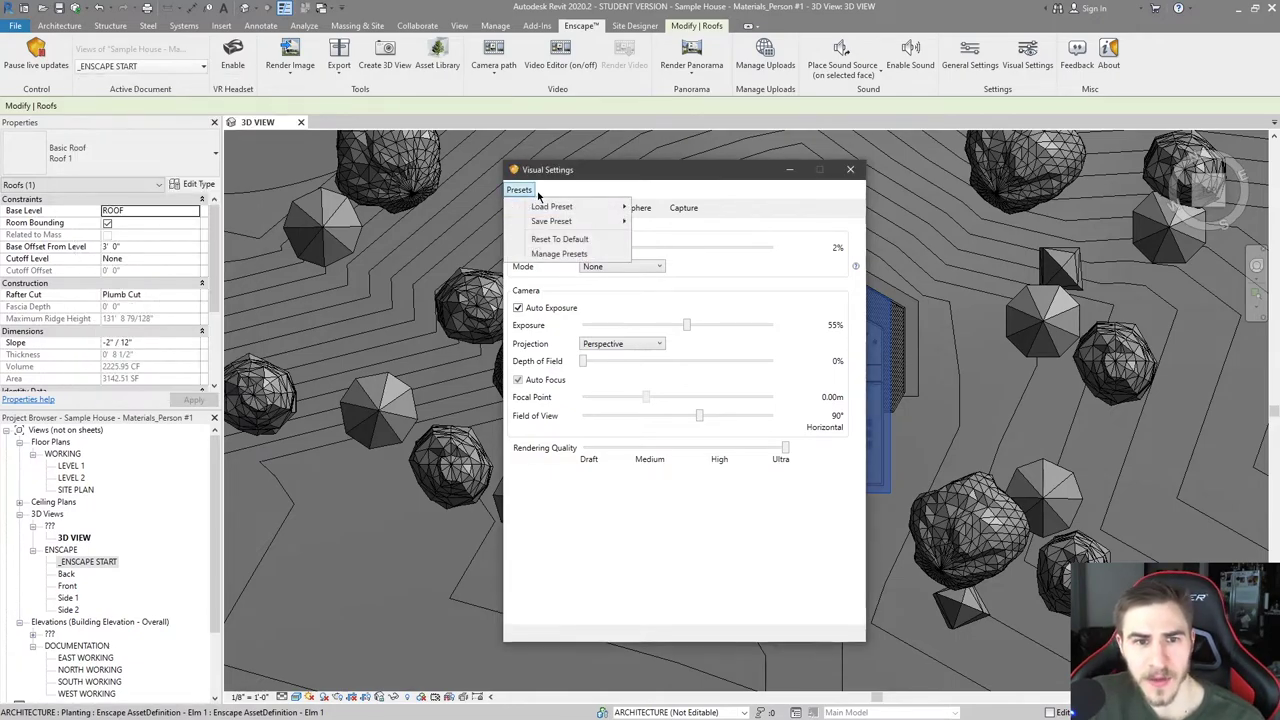
left_click(541, 208)
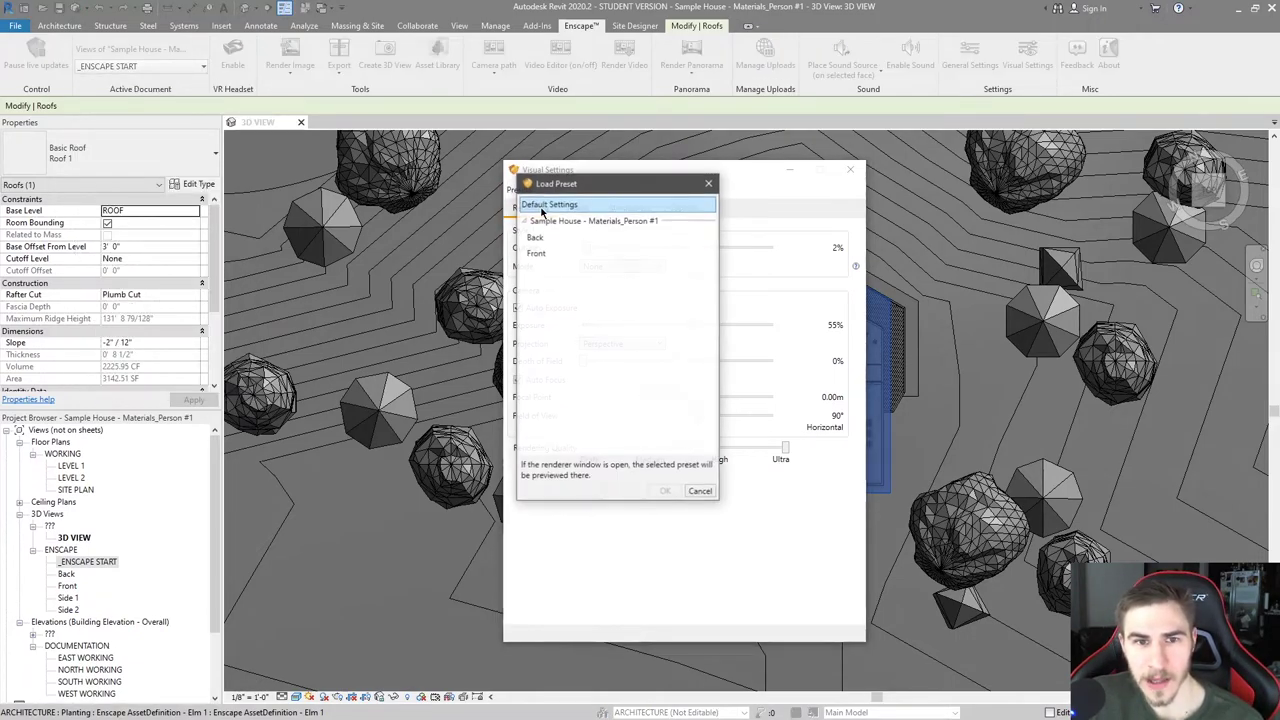
left_click_drag(598, 188, 364, 194)
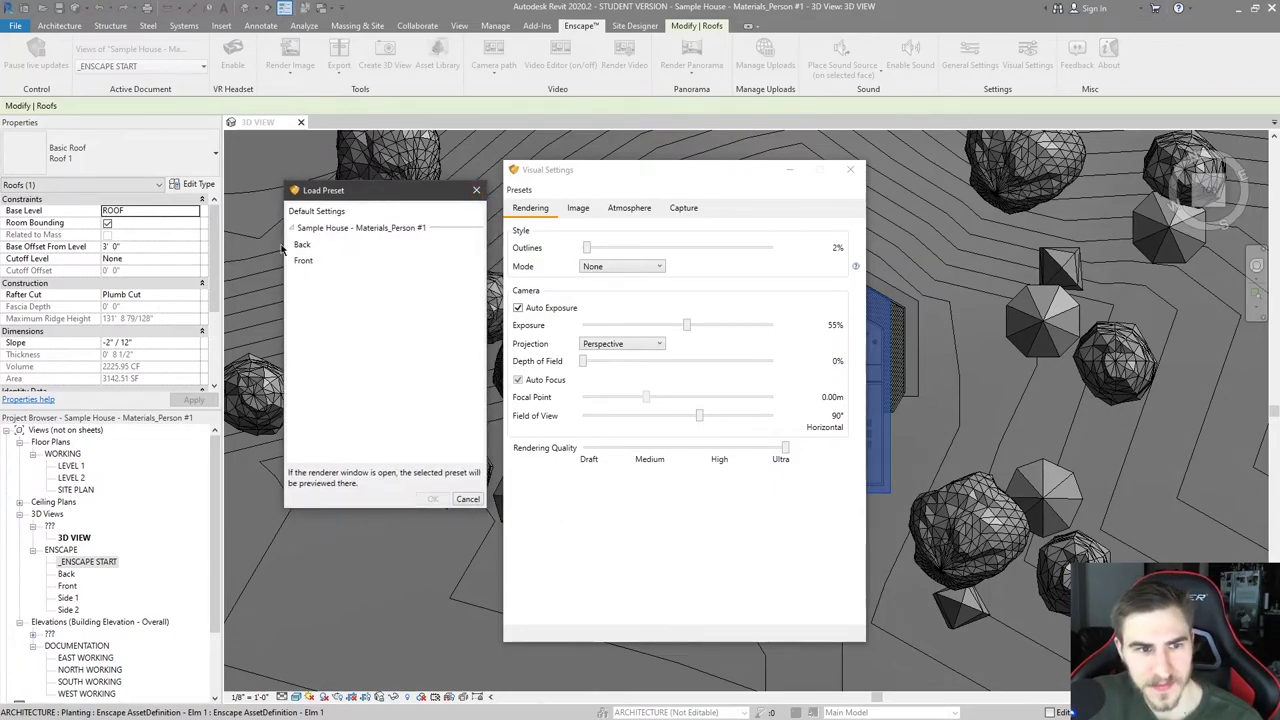
left_click(328, 248)
left_click(326, 261)
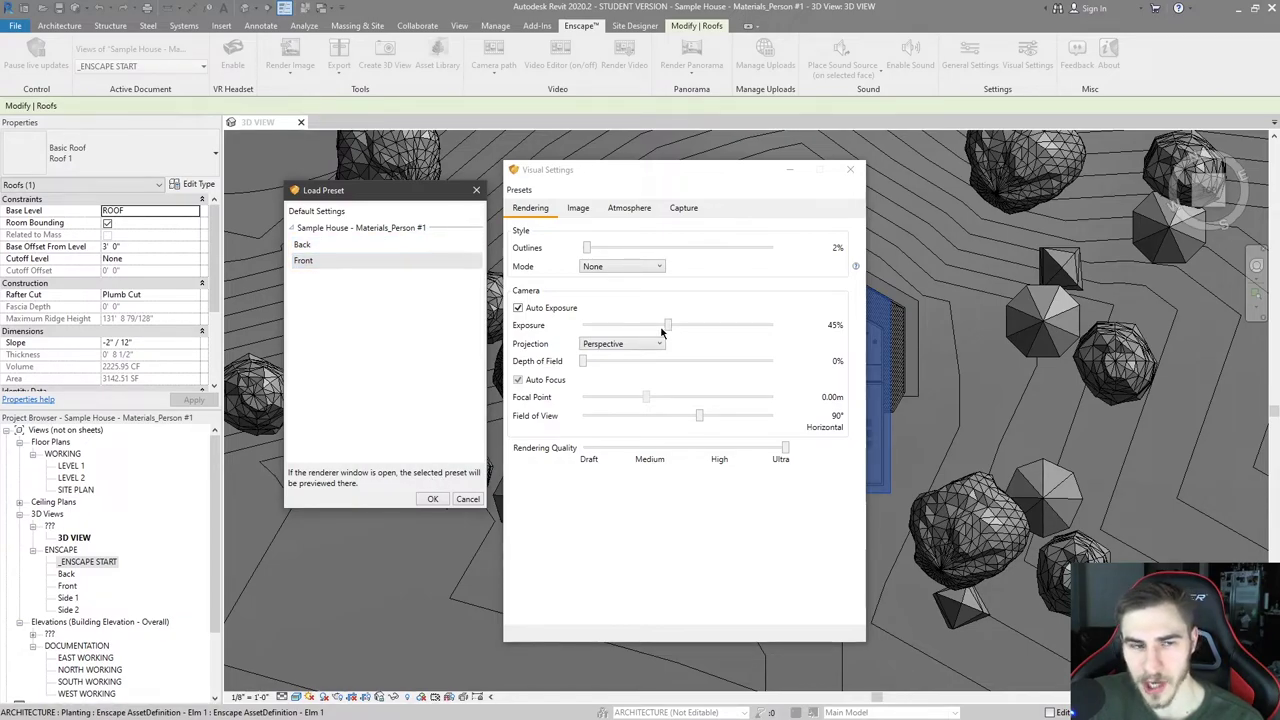
left_click(372, 248)
left_click(352, 262)
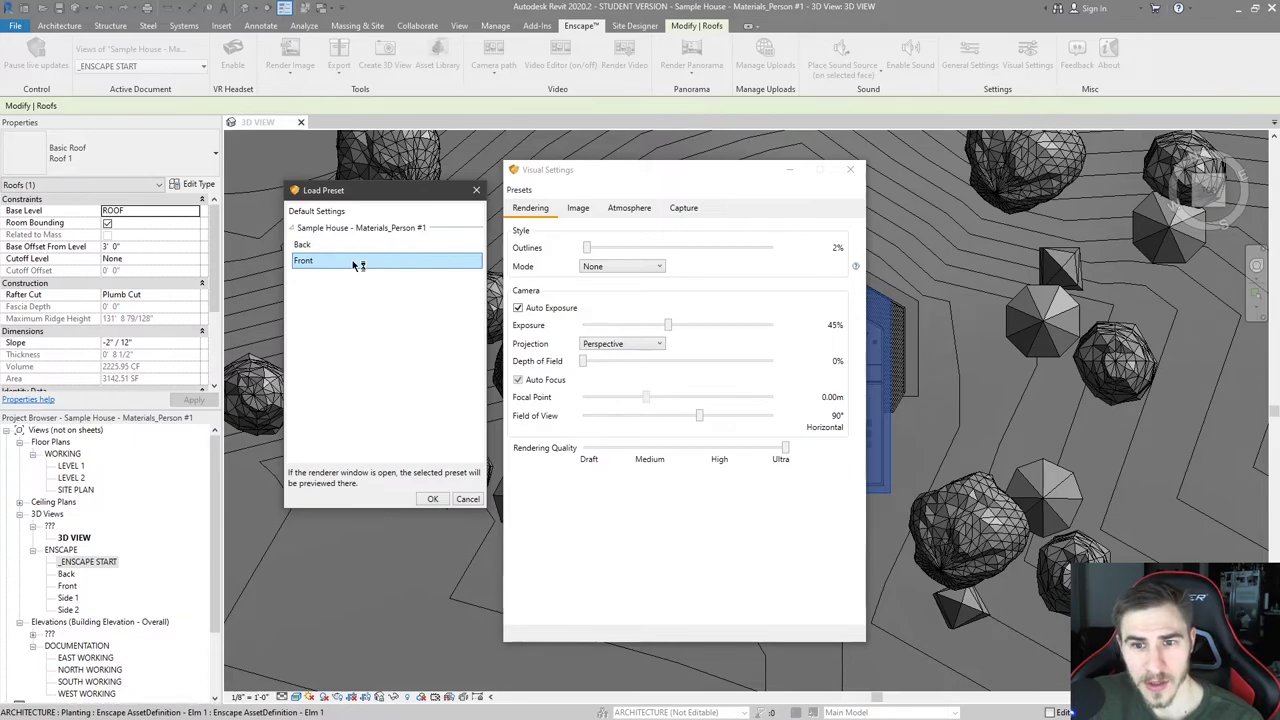
left_click(433, 498)
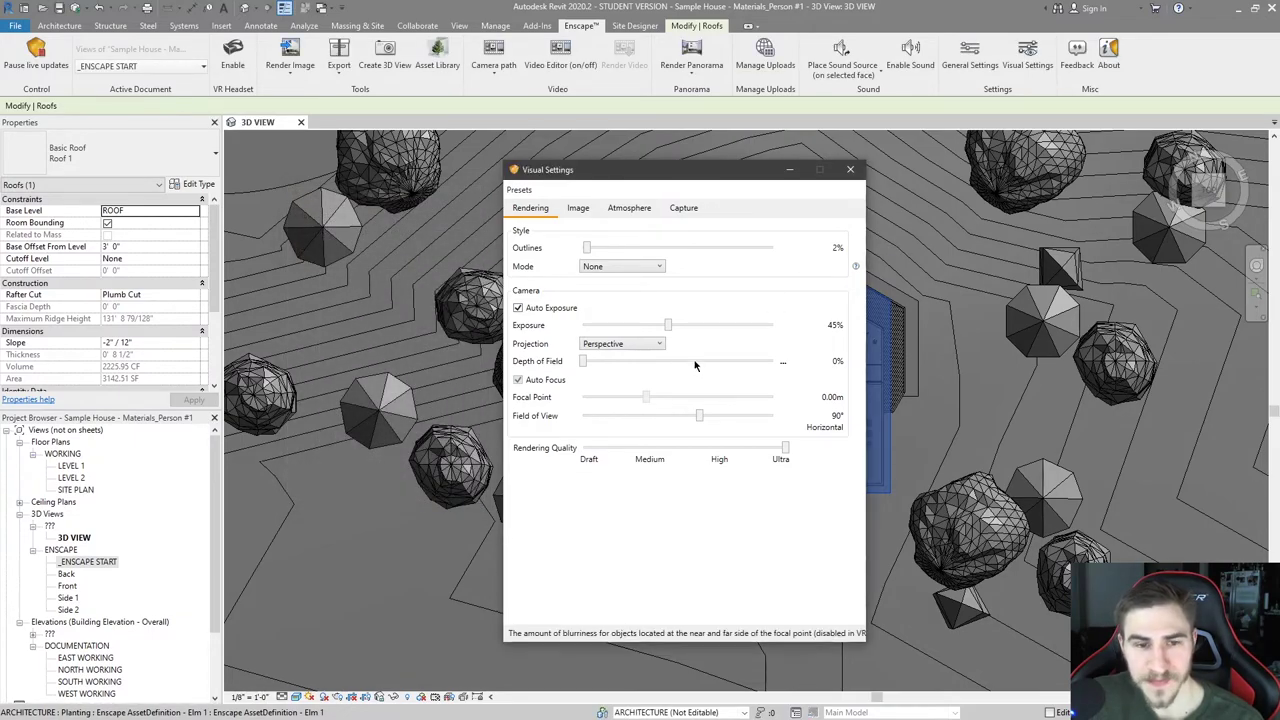
- Set the camera exposure to 100% and save the visual settings to the project, overwriting the Front preset
left_click_drag(668, 325, 776, 326)
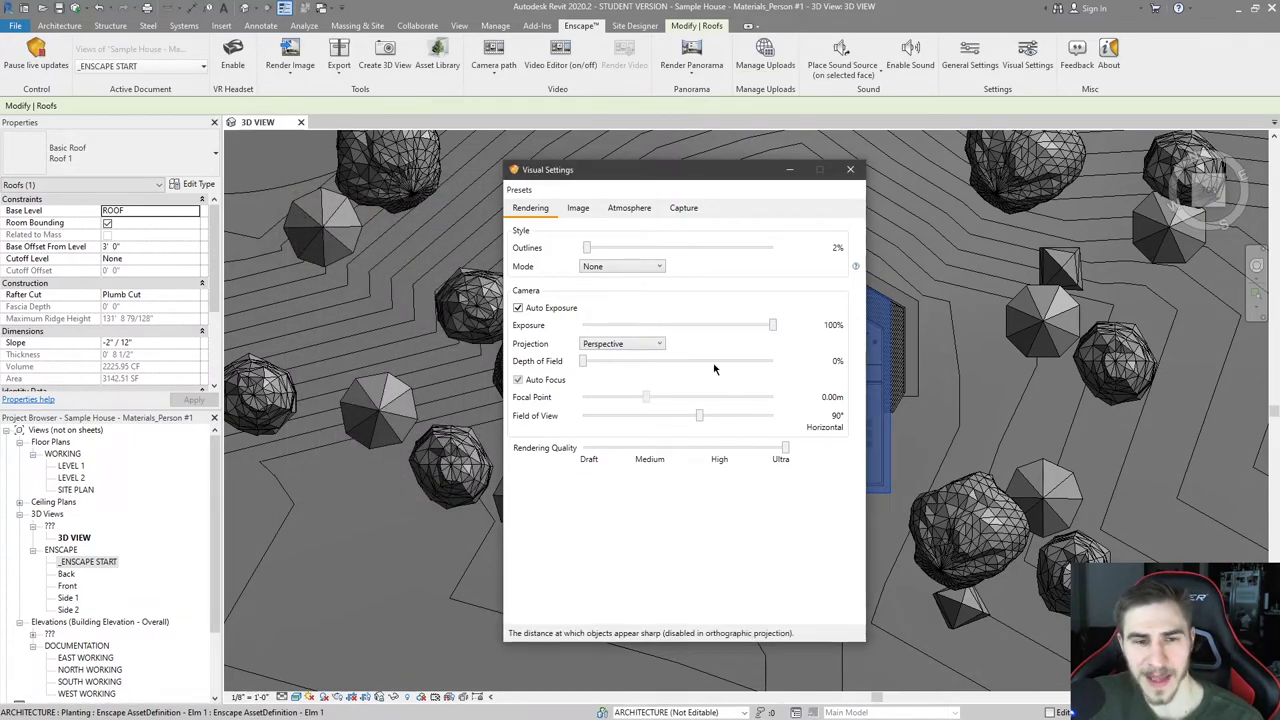
left_click(519, 189)
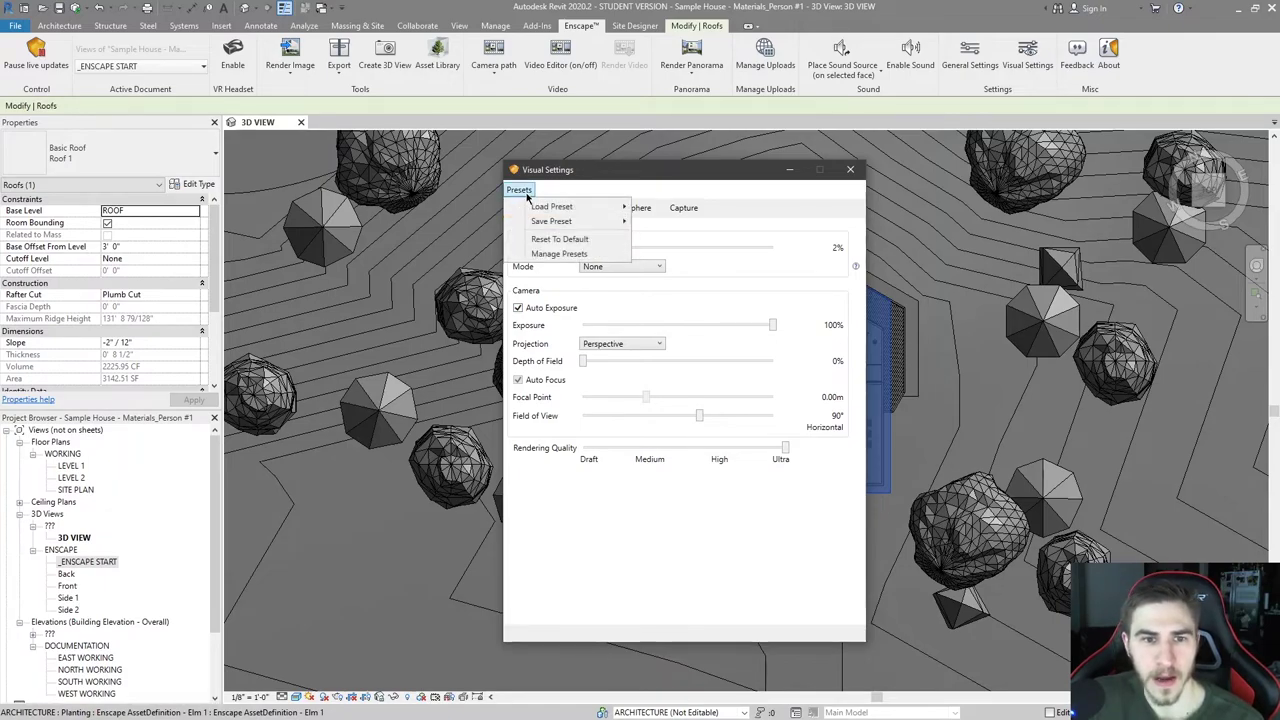
mouse_move(565, 221)
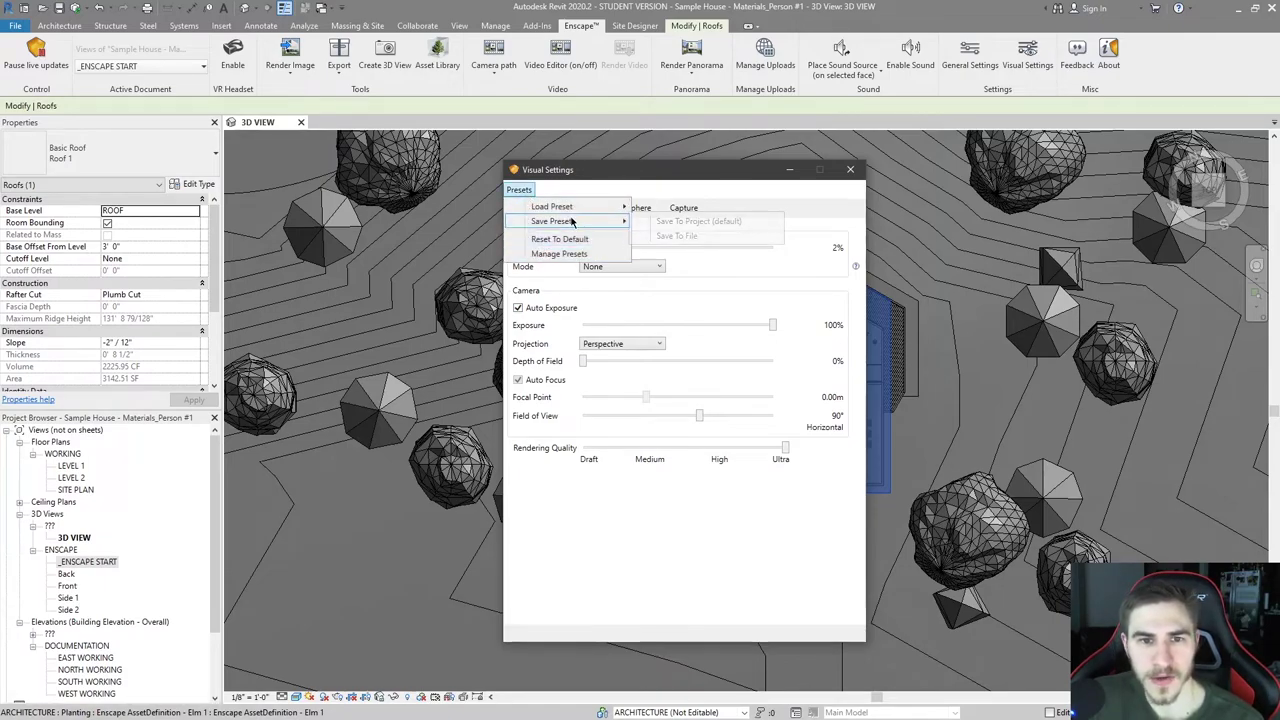
left_click(737, 223)
type("Front")
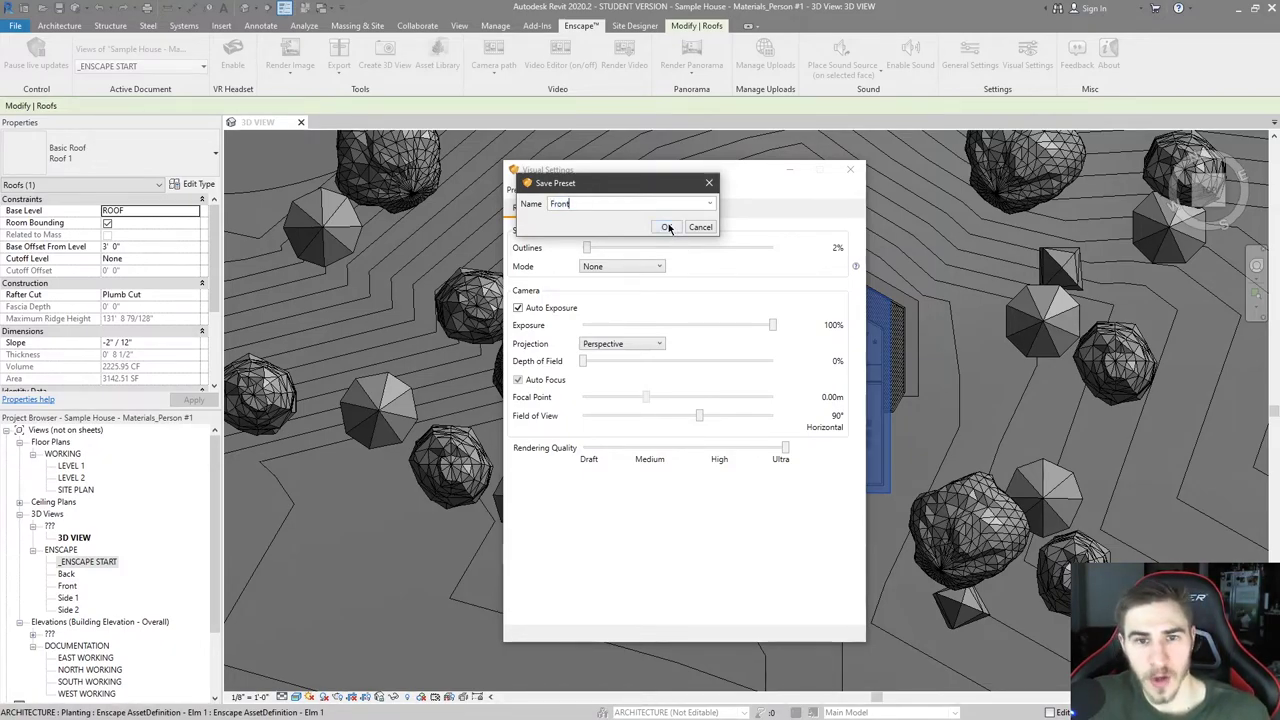
left_click(666, 227)
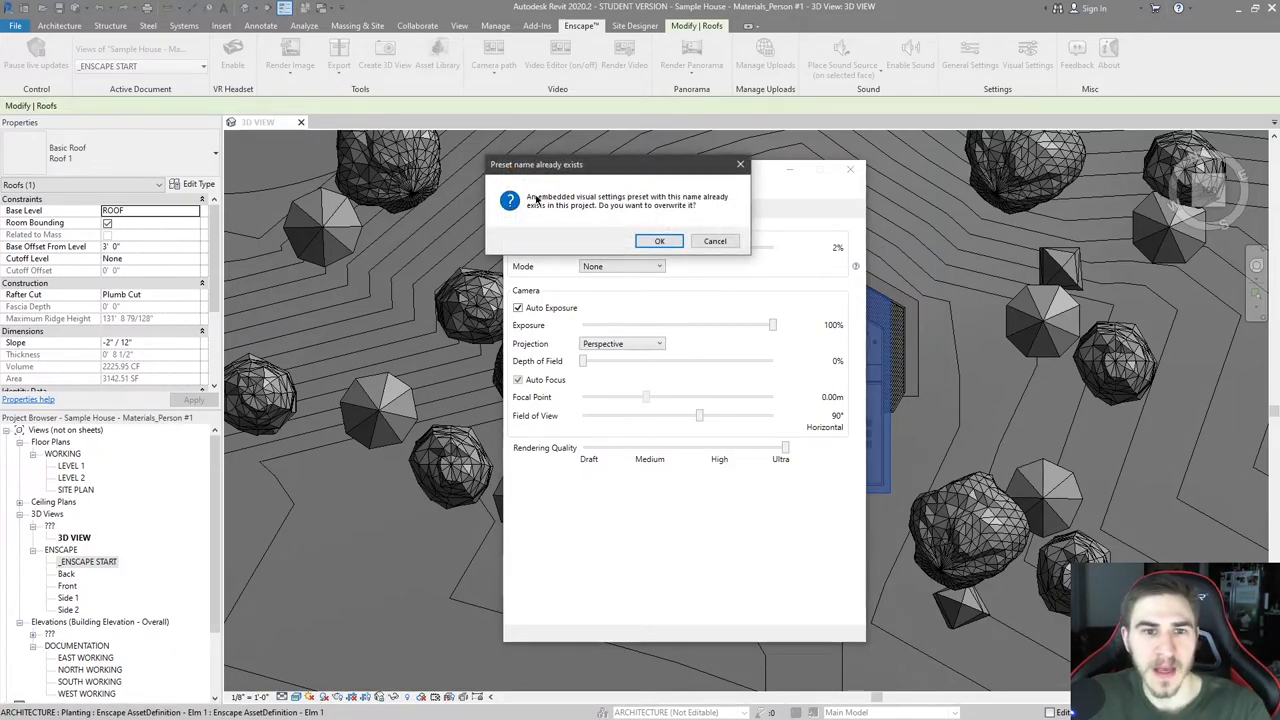
left_click(659, 241)
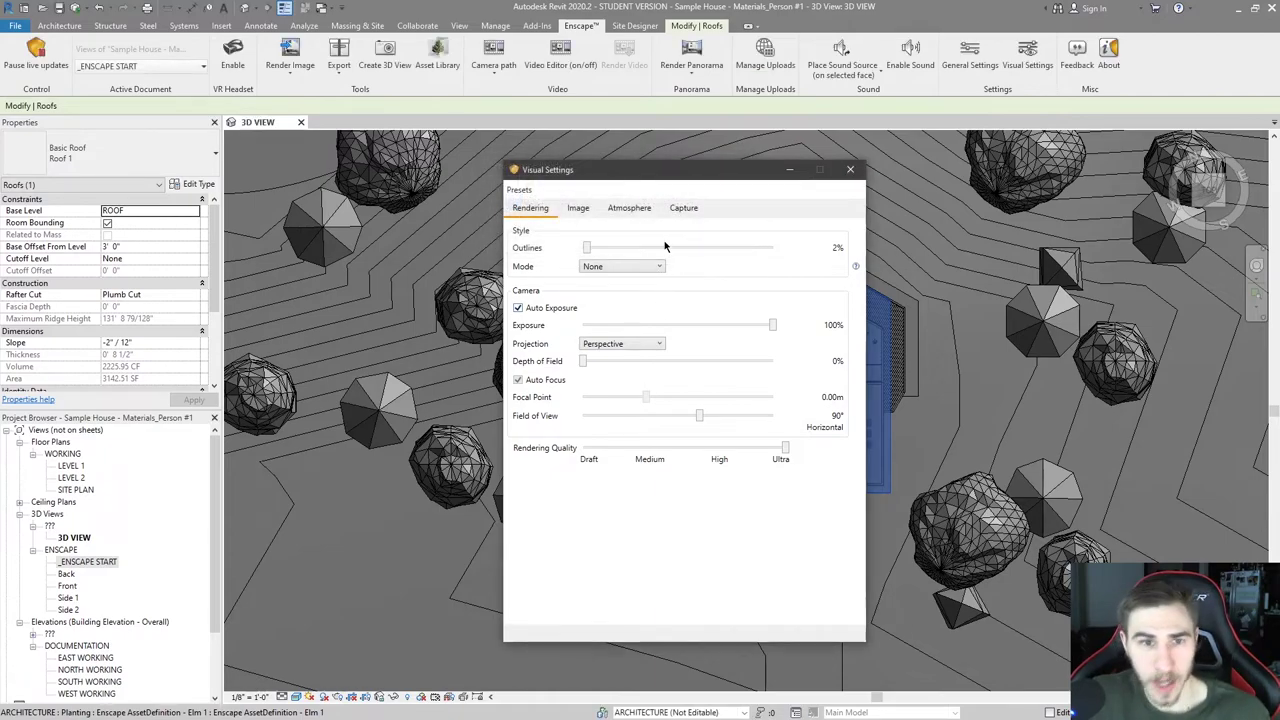
- Compare the Back preset with the updated Front preset from the project, and load Front again
left_click(519, 189)
mouse_move(541, 205)
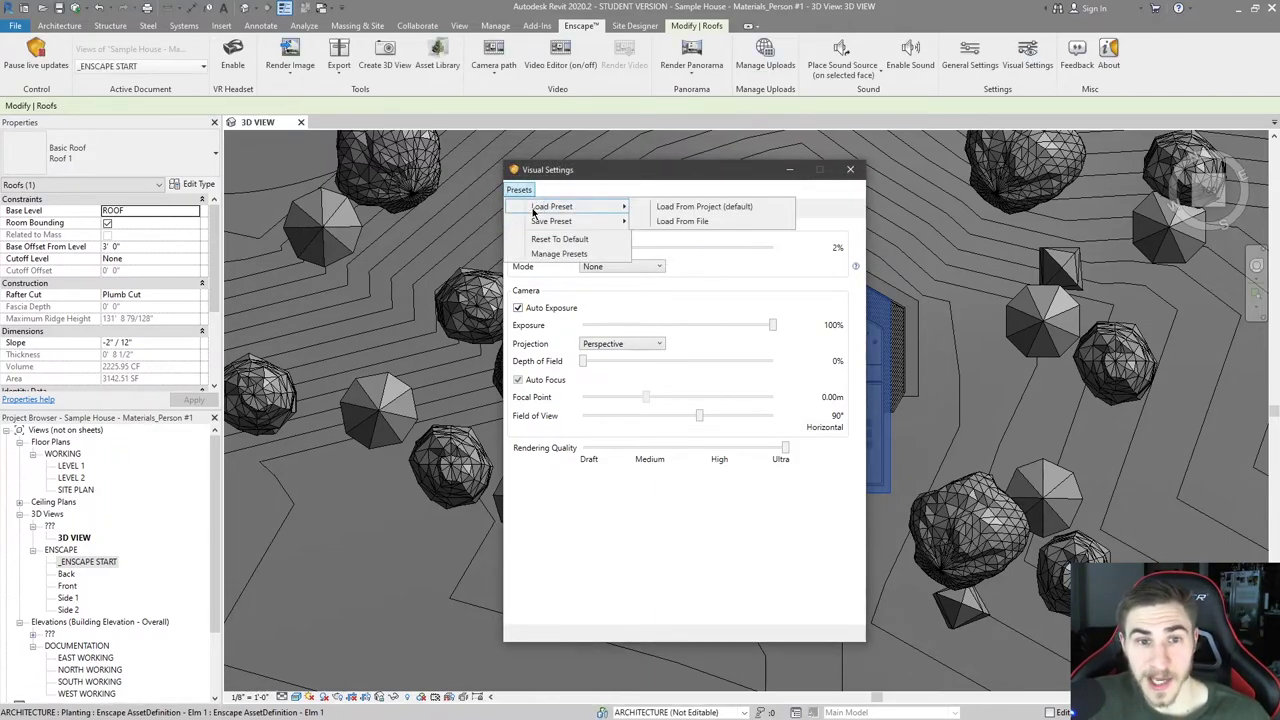
left_click(705, 204)
left_click_drag(583, 186, 353, 200)
left_click(322, 252)
left_click(331, 267)
left_click(415, 252)
key("Down")
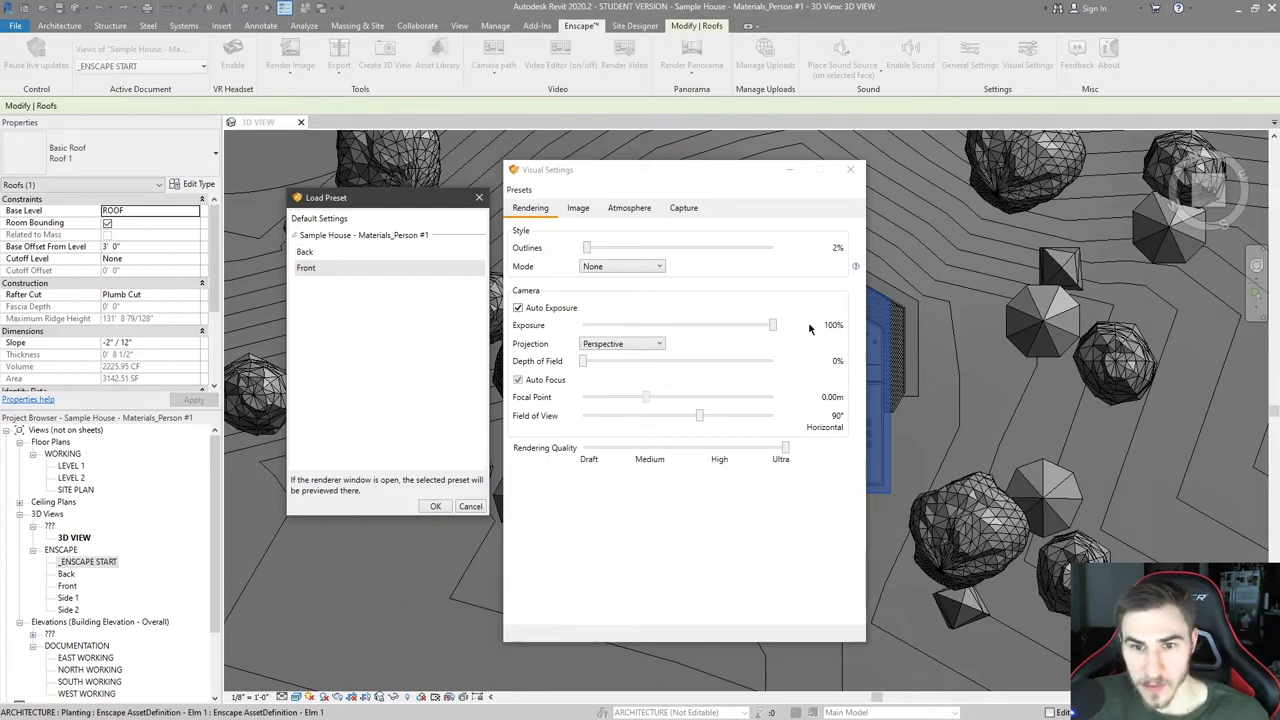
left_click(444, 506)
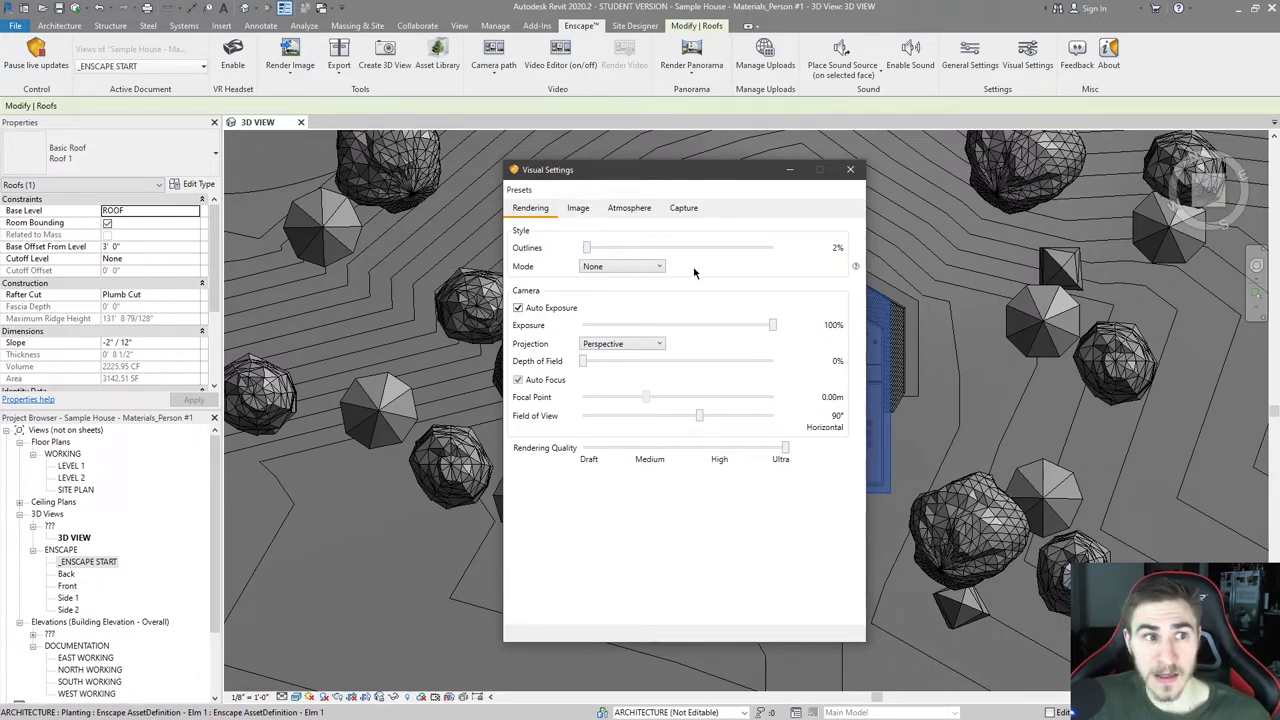
- Check the preset links in the list of document views, and close the visual settings
left_click(130, 66)
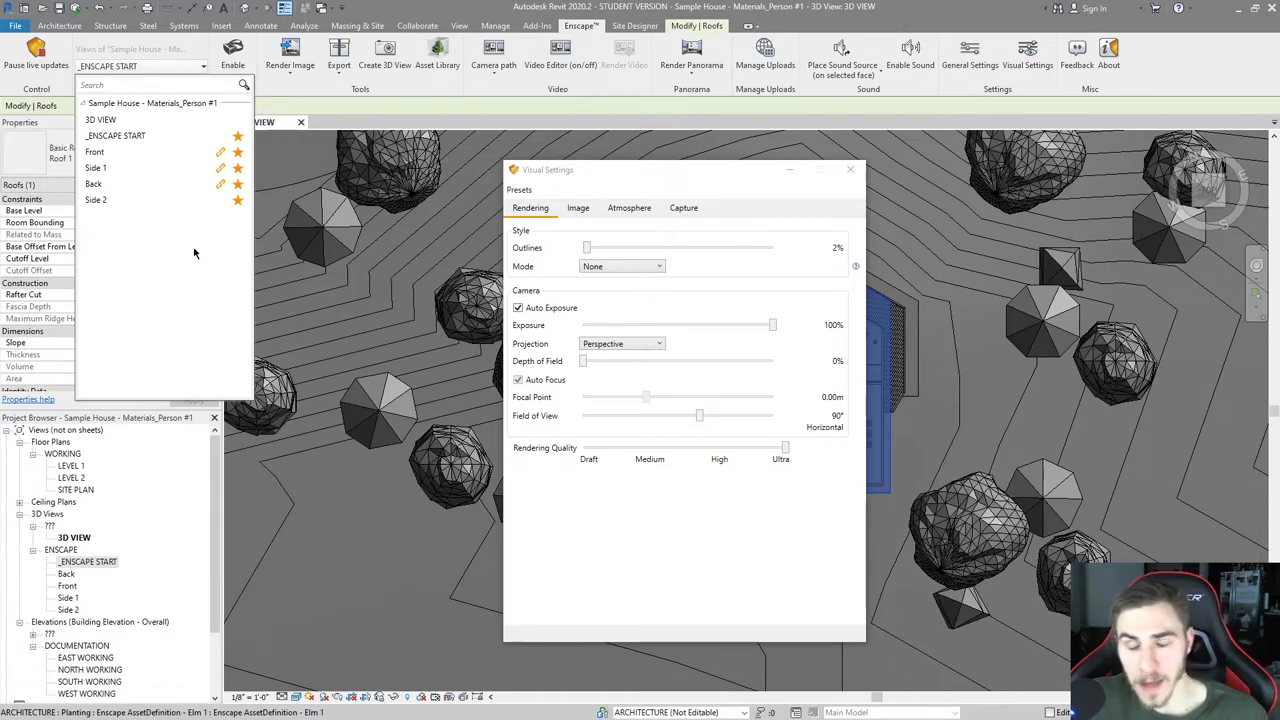
left_click(708, 552)
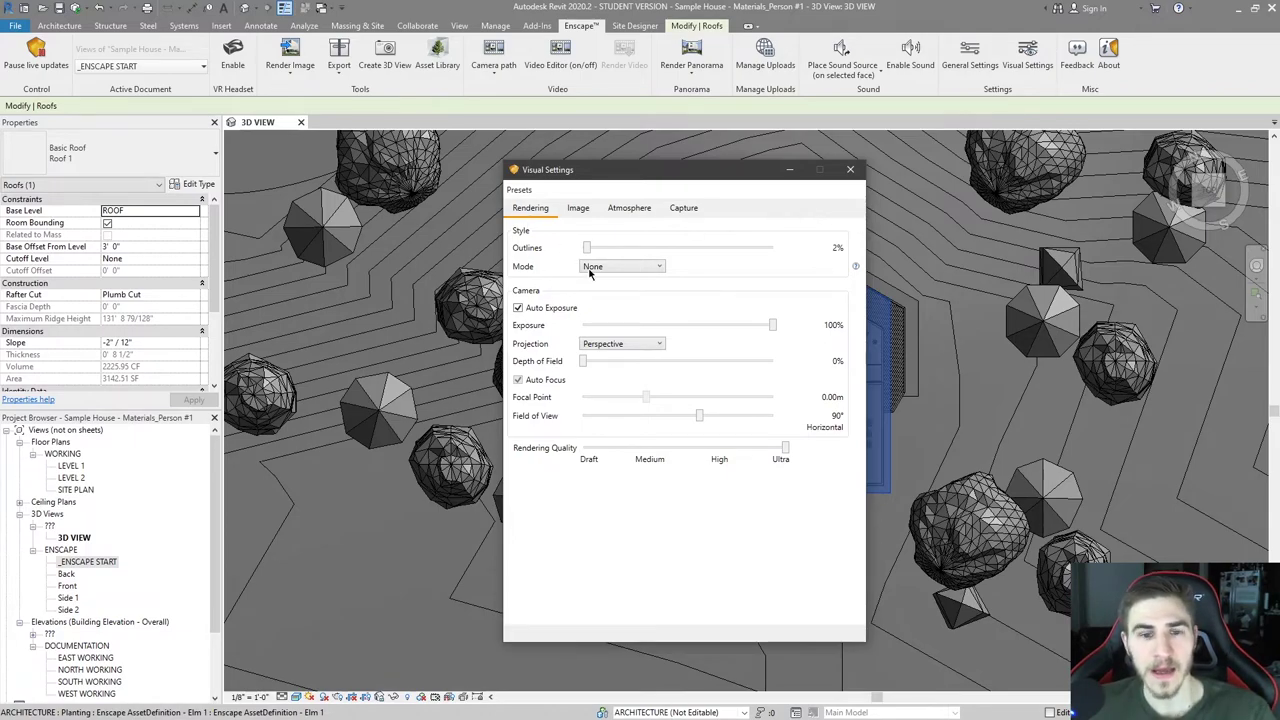
left_click(620, 344)
left_click(709, 295)
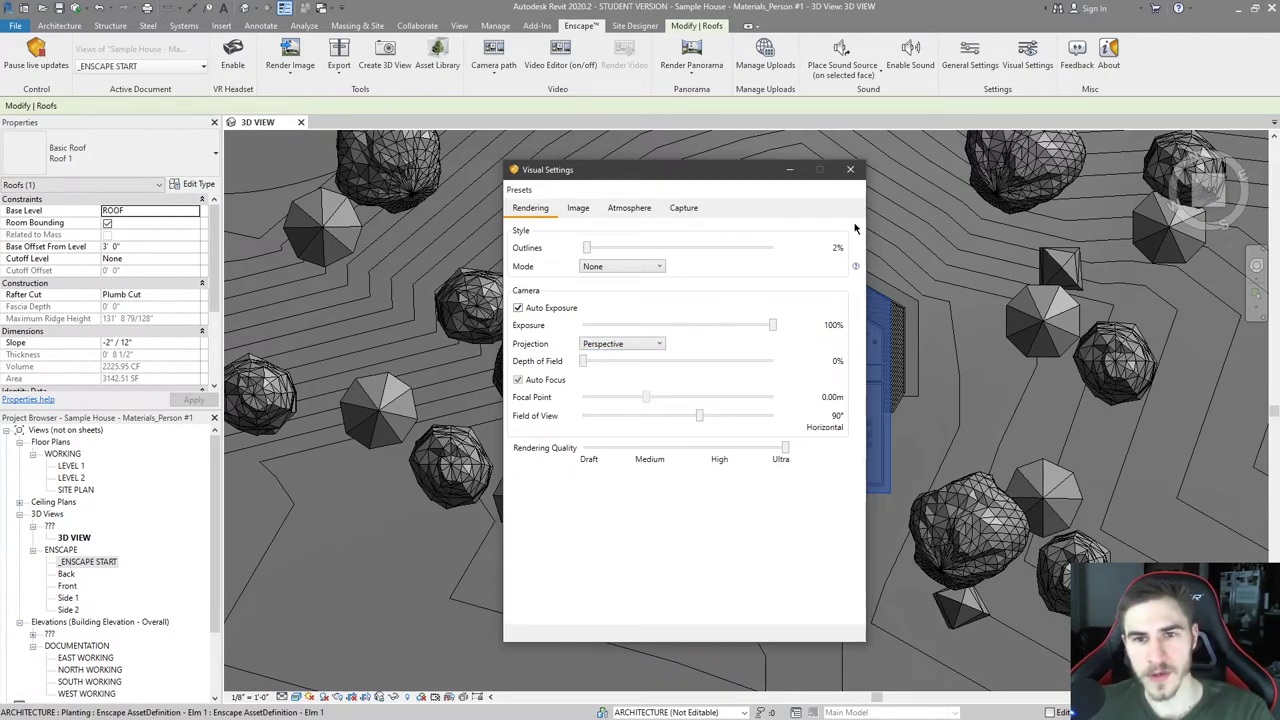
left_click(851, 170)
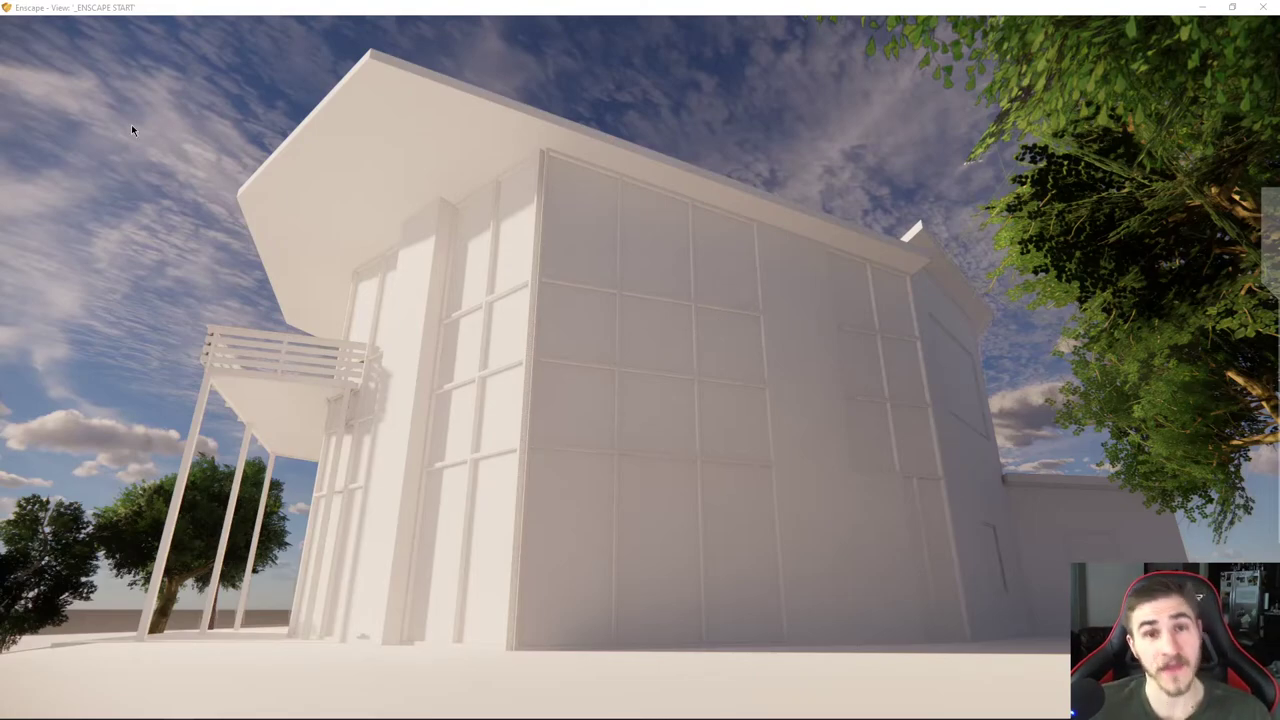
- Switch to the Enscape render window and look around the house exterior from the _ENSCAPE START view
left_click_drag(112, 325, 20, 358)
left_click_drag(220, 292, 339, 265)
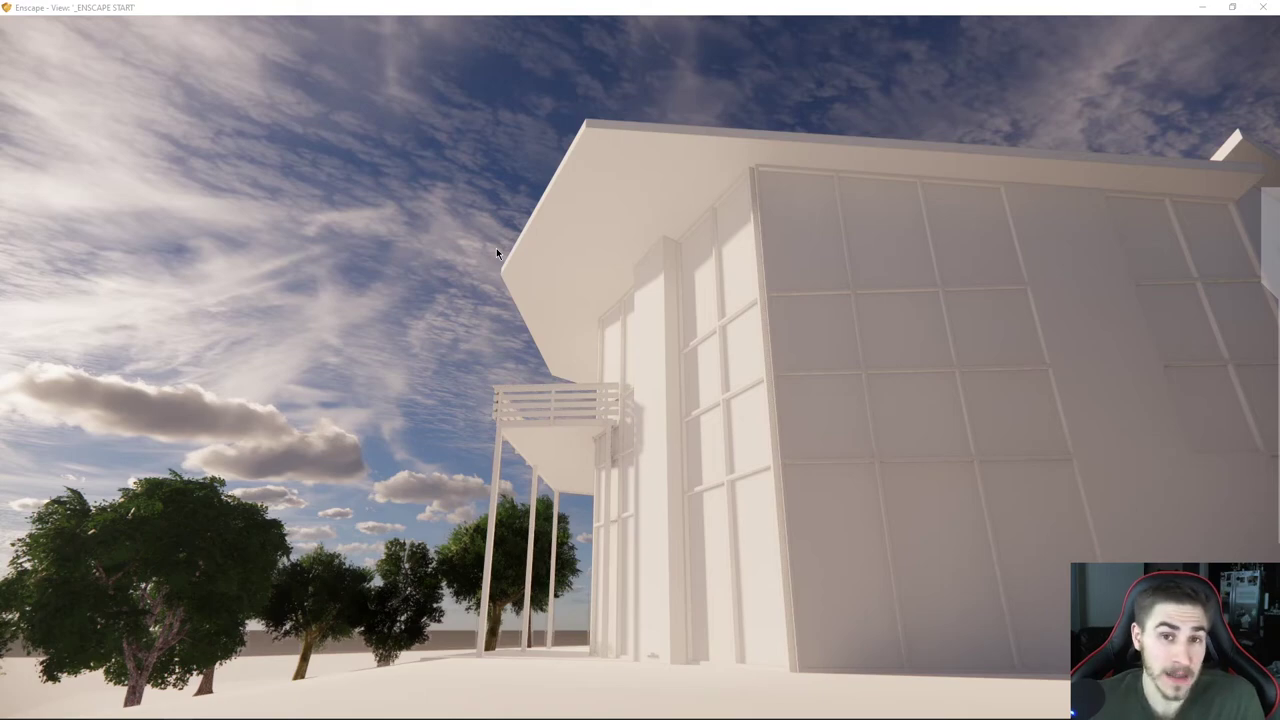
left_click_drag(688, 316, 733, 313)
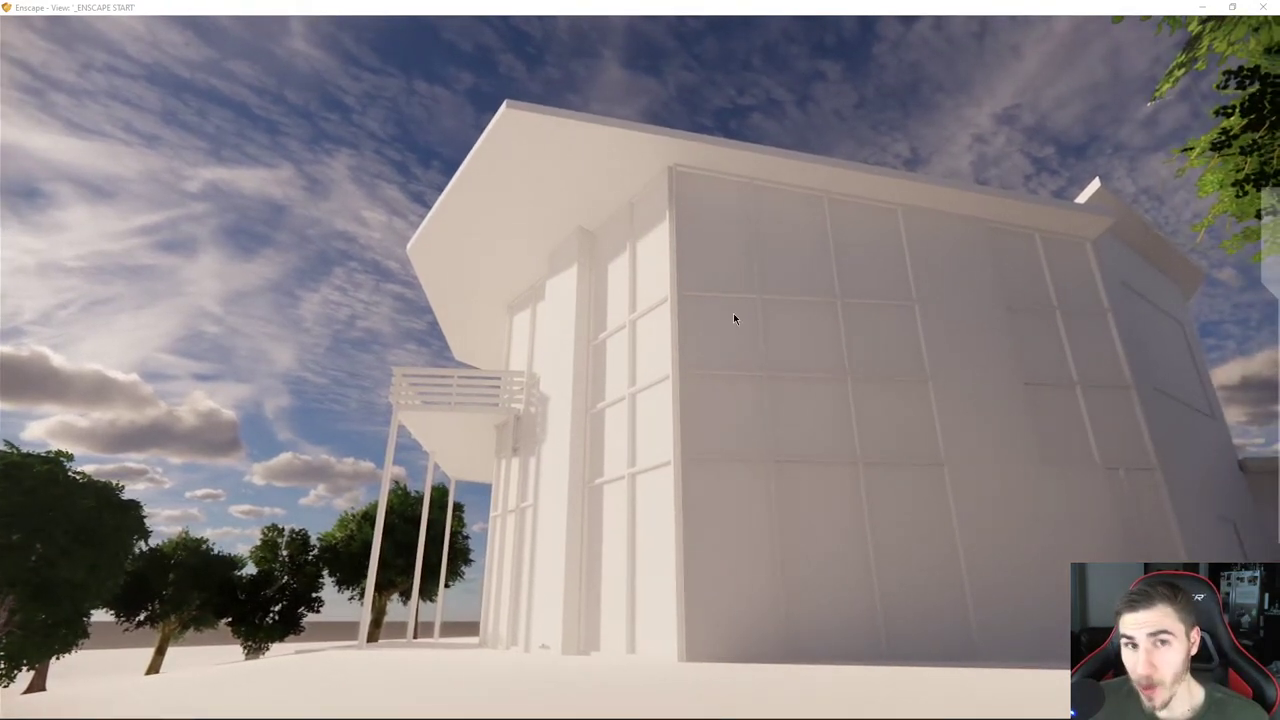